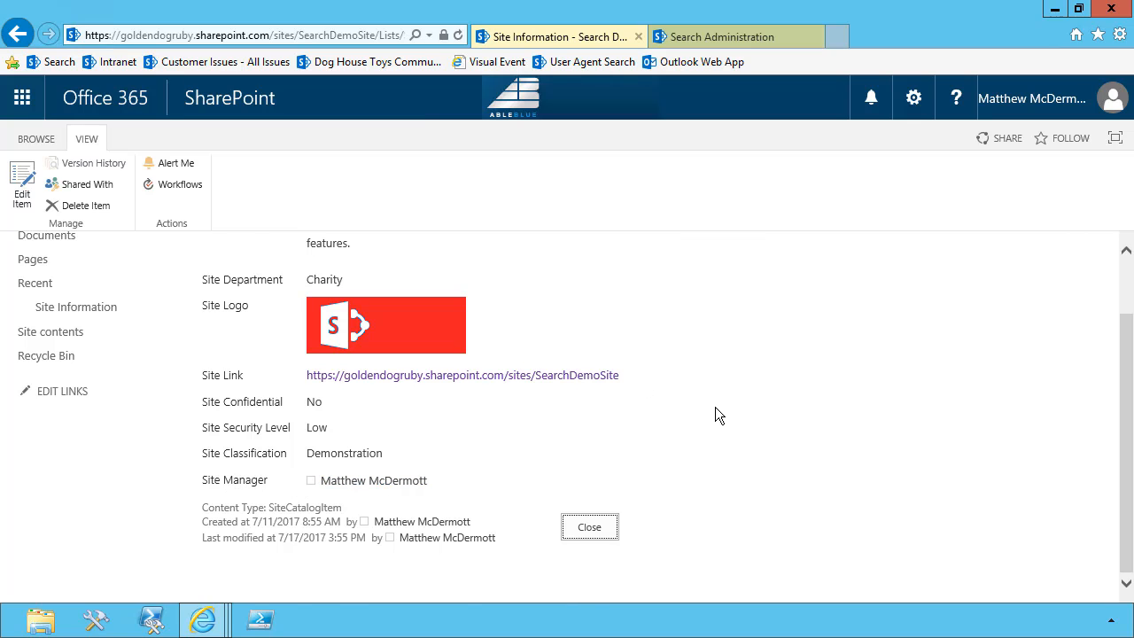
# Step: Close the Search Demo Site list item and open the site settings to examine the Search section
pyautogui.scroll(2, 715, 408)
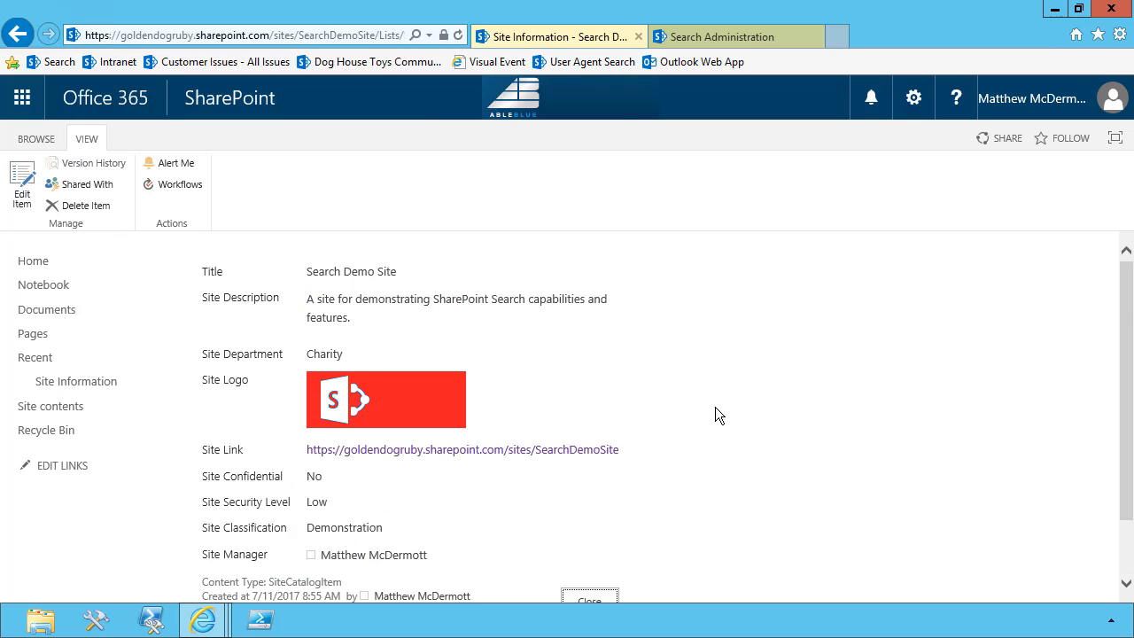
pyautogui.click(589, 600)
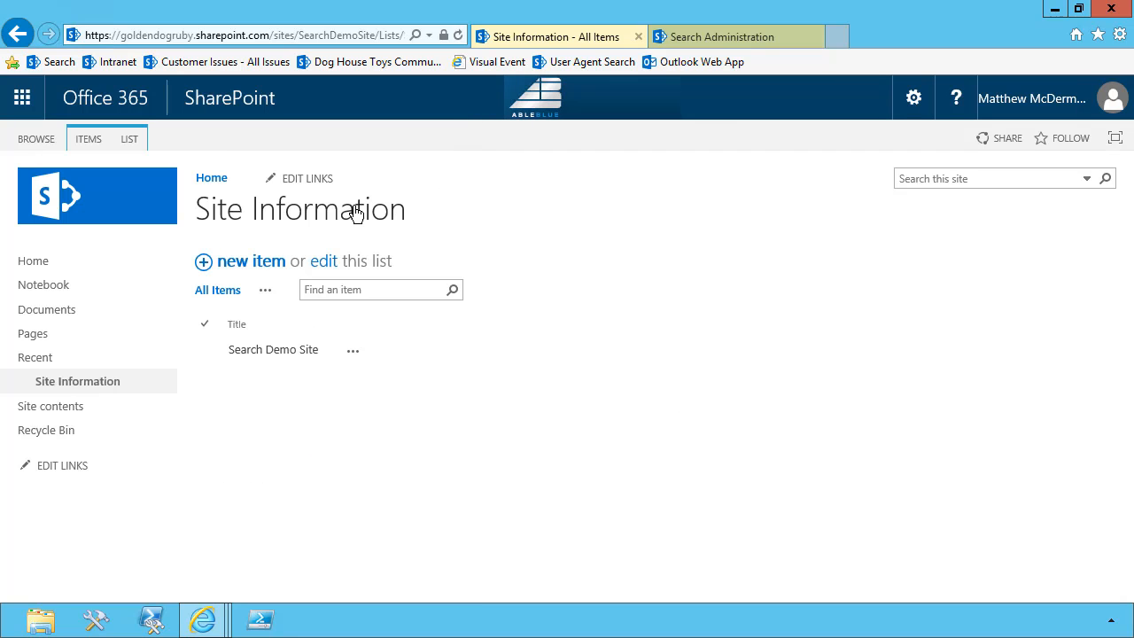
pyautogui.click(914, 103)
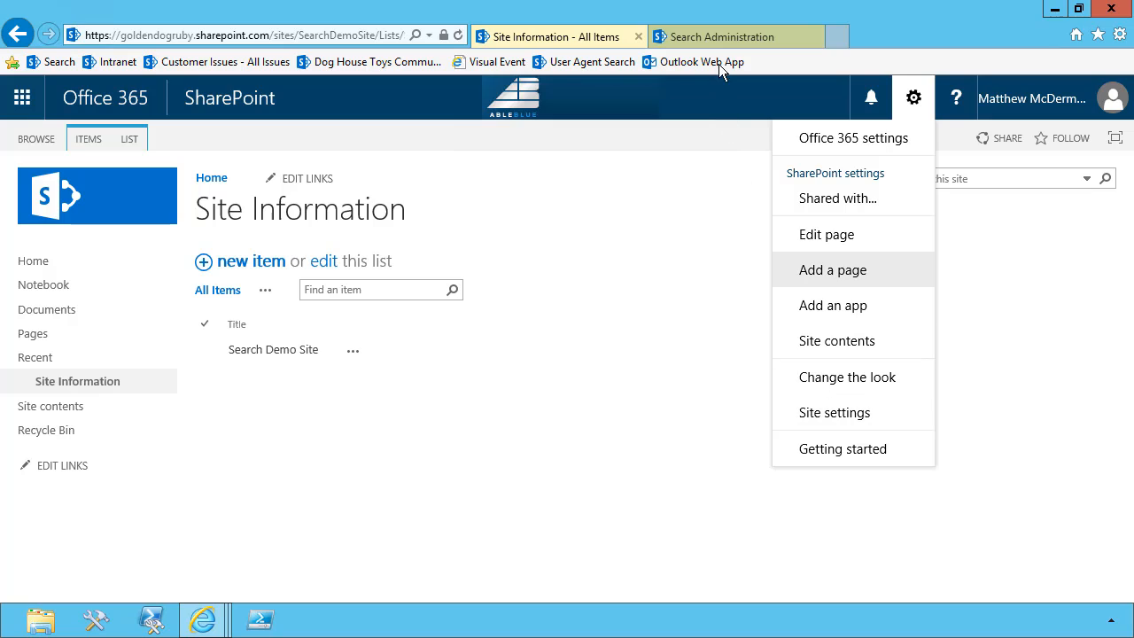
pyautogui.click(803, 416)
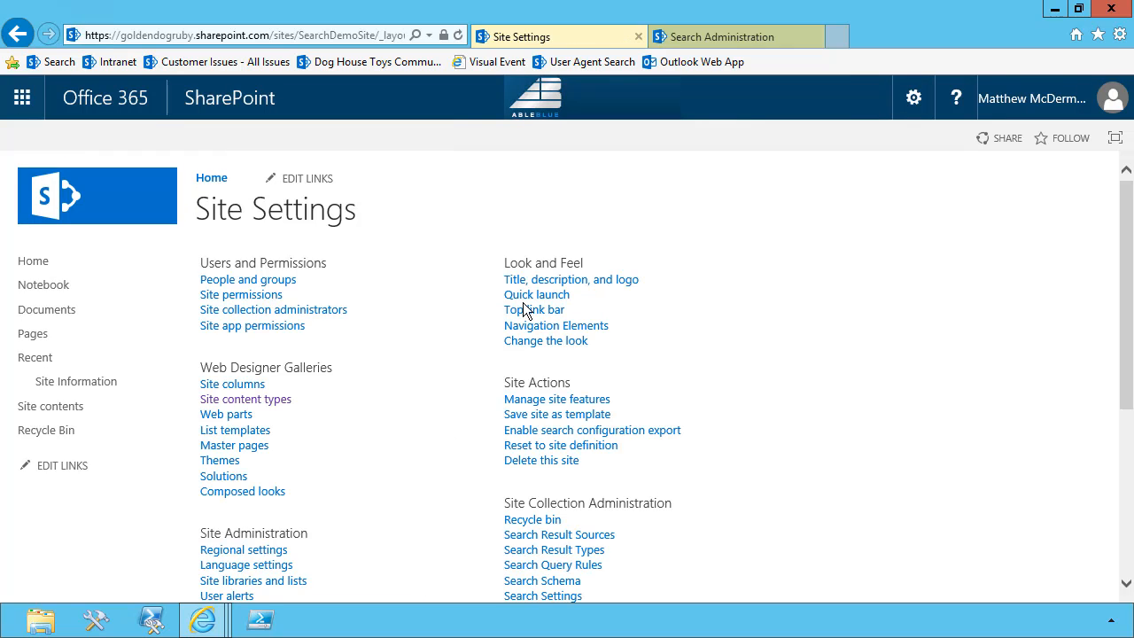
pyautogui.scroll(-1, 398, 216)
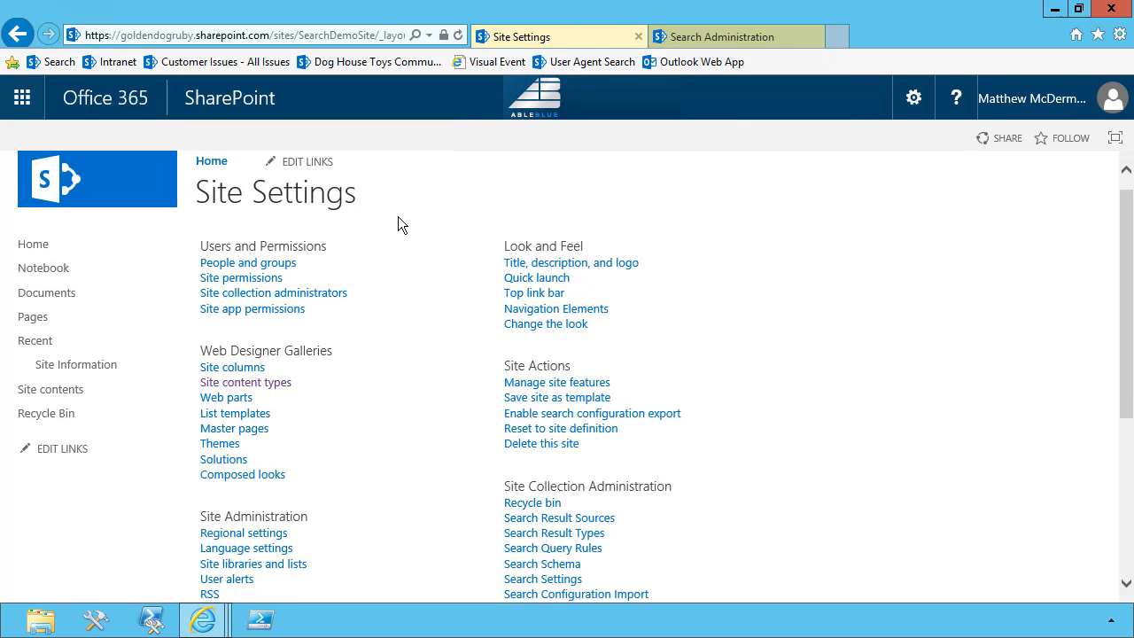
pyautogui.scroll(-3, 398, 225)
pyautogui.scroll(-3, 473, 281)
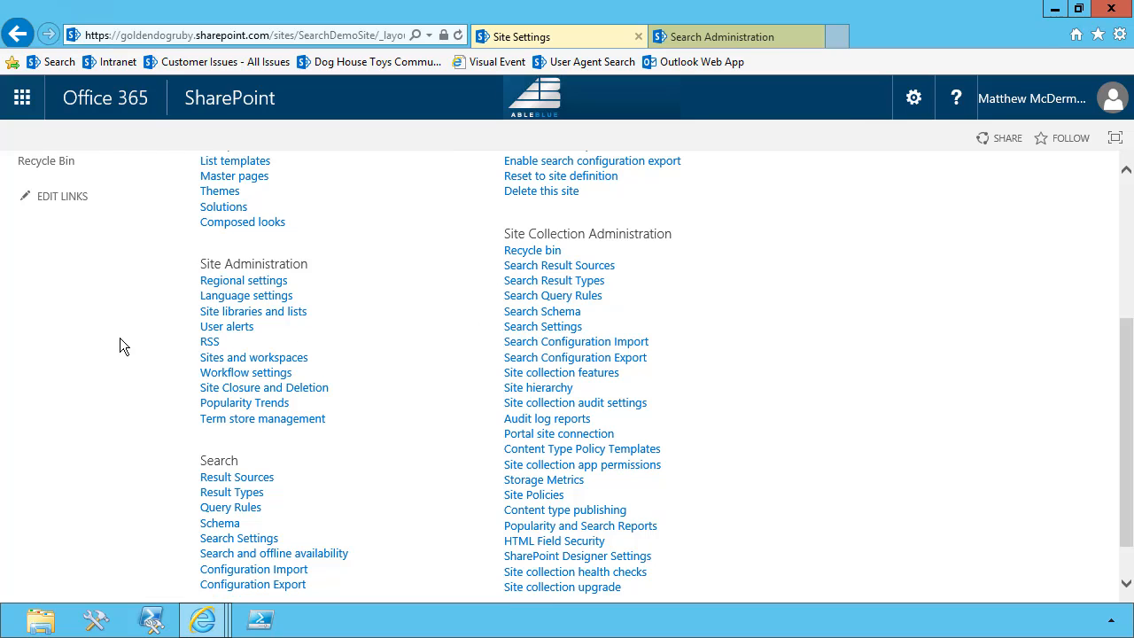
pyautogui.scroll(-1, 119, 337)
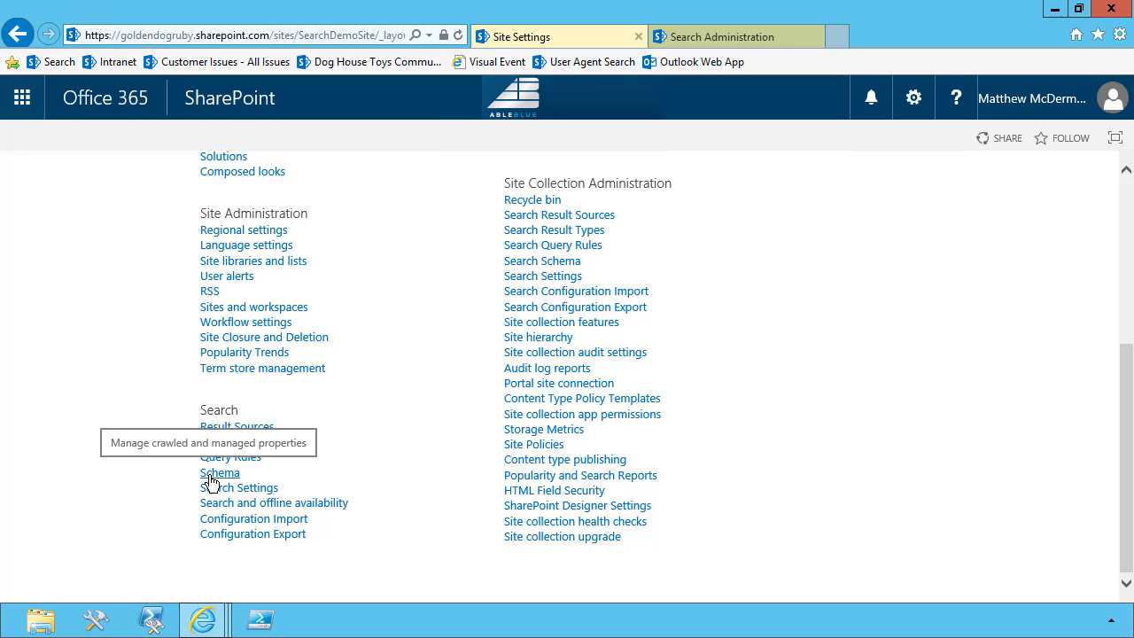
# Step: Switch to the tenant's search administration, open the search schema and view its crawled property categories
pyautogui.click(708, 33)
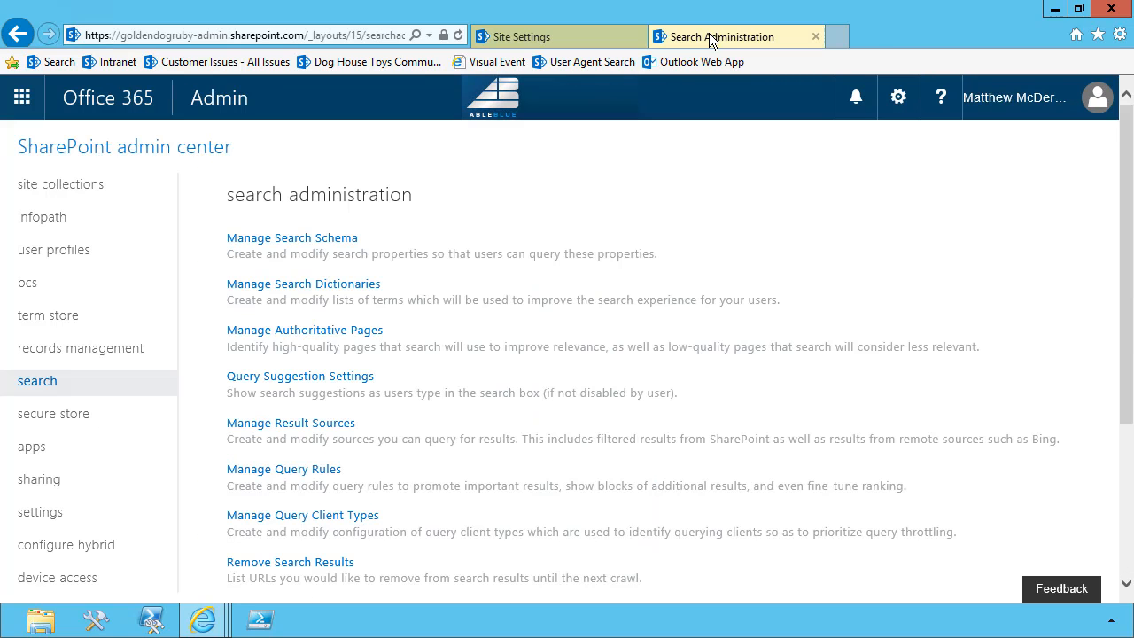
pyautogui.click(310, 246)
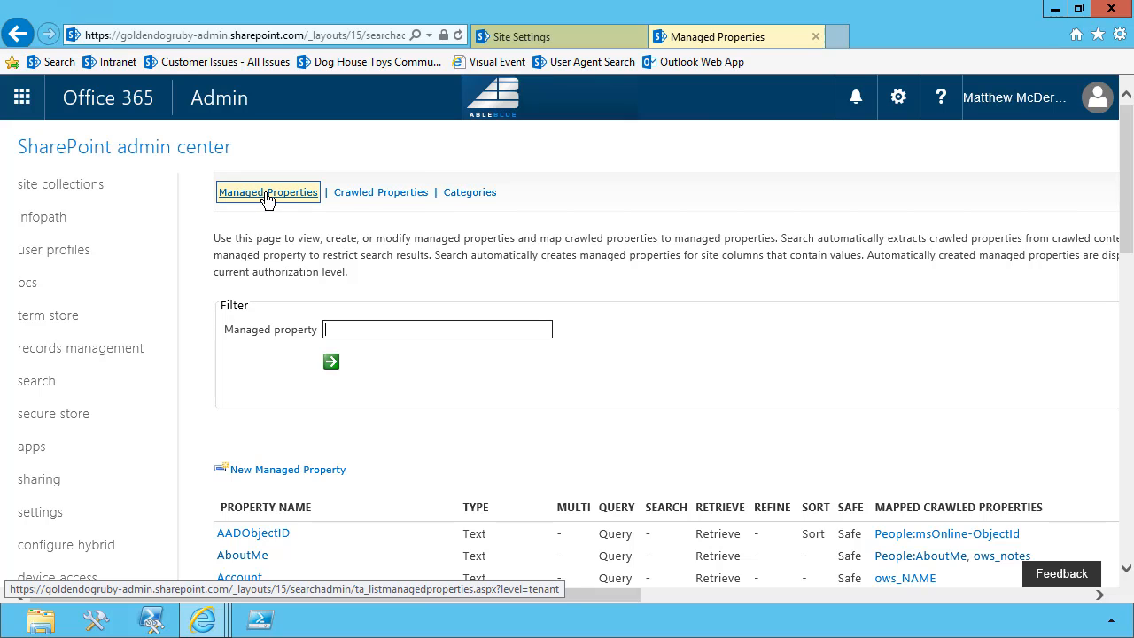
pyautogui.click(458, 199)
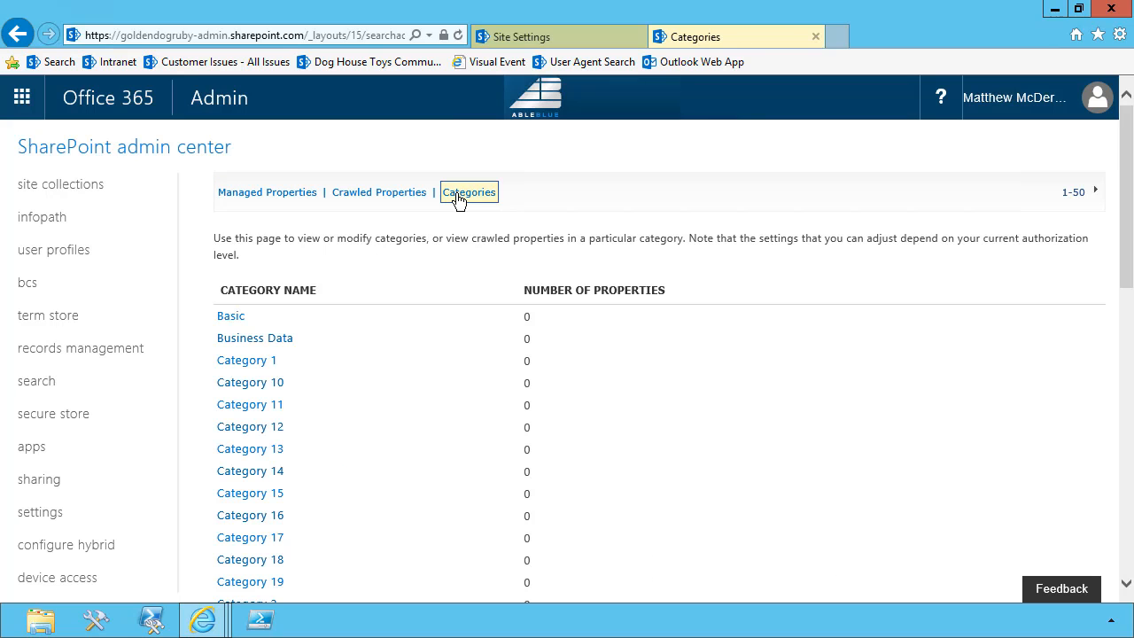
# Step: List the crawled properties filtered to the SharePoint category and examine which managed properties they map to
pyautogui.click(380, 193)
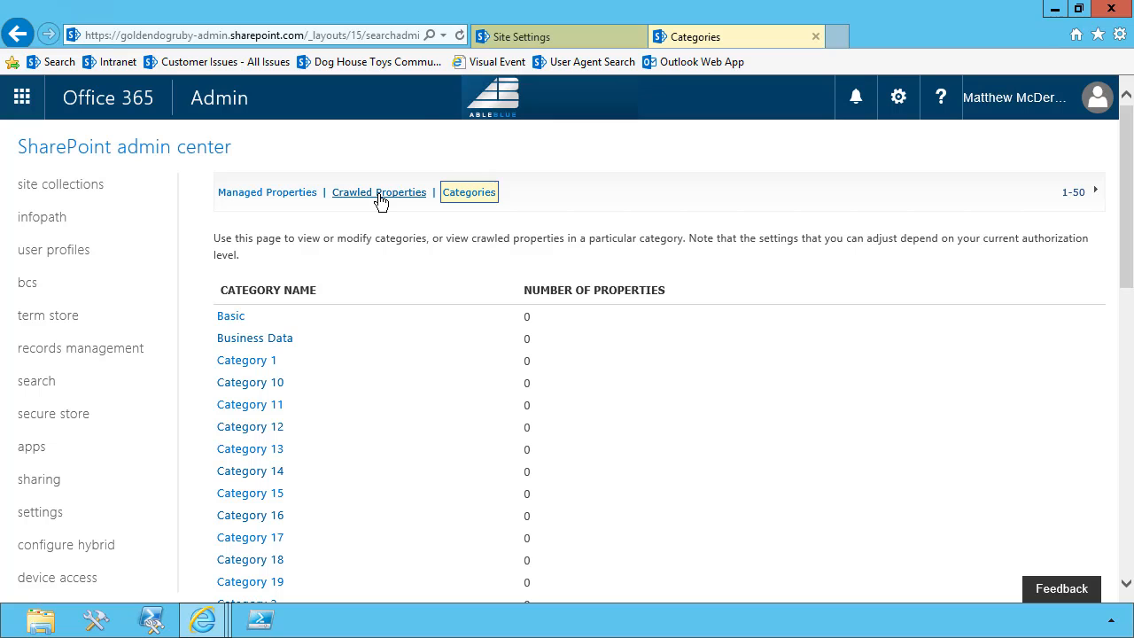
pyautogui.click(380, 192)
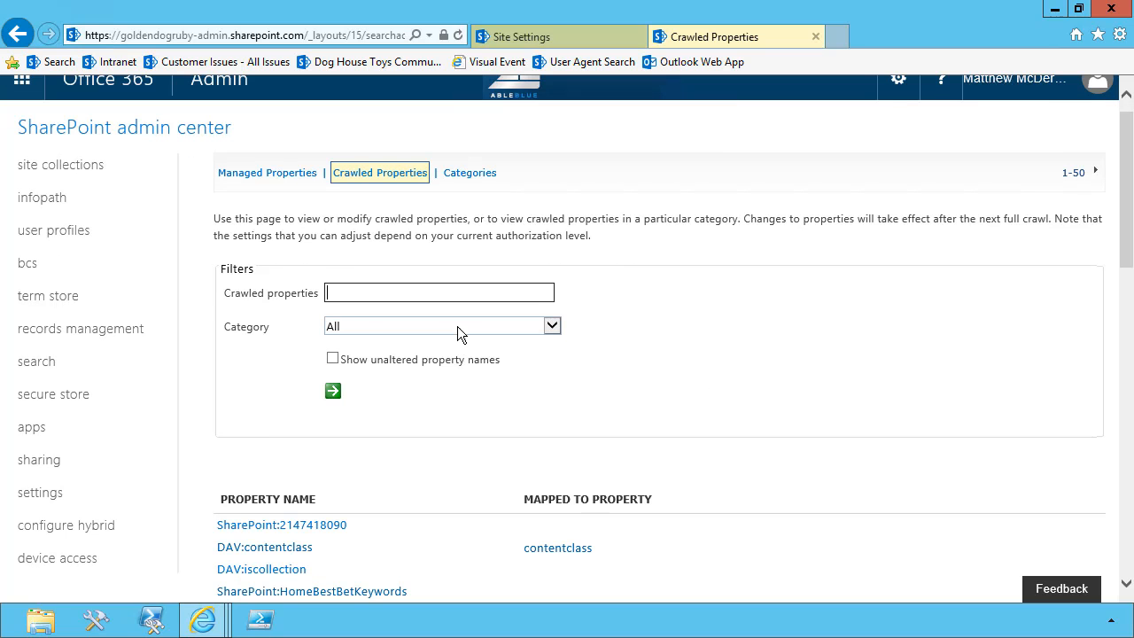
pyautogui.click(457, 325)
pyautogui.scroll(-1, 540, 325)
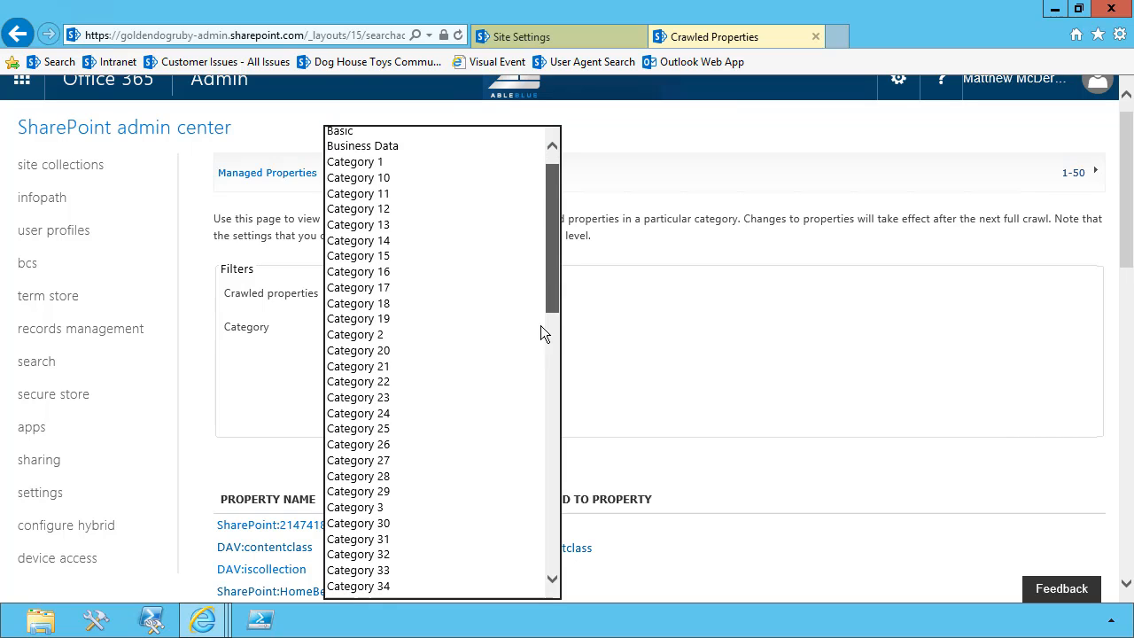
pyautogui.scroll(-15, 540, 325)
pyautogui.click(370, 546)
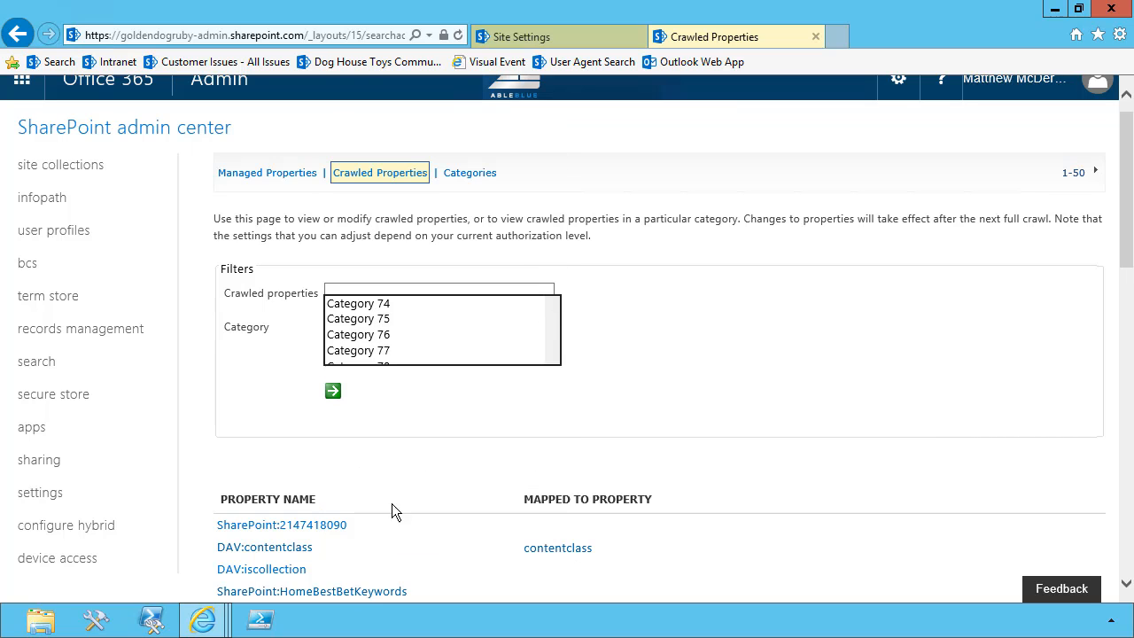
pyautogui.click(334, 391)
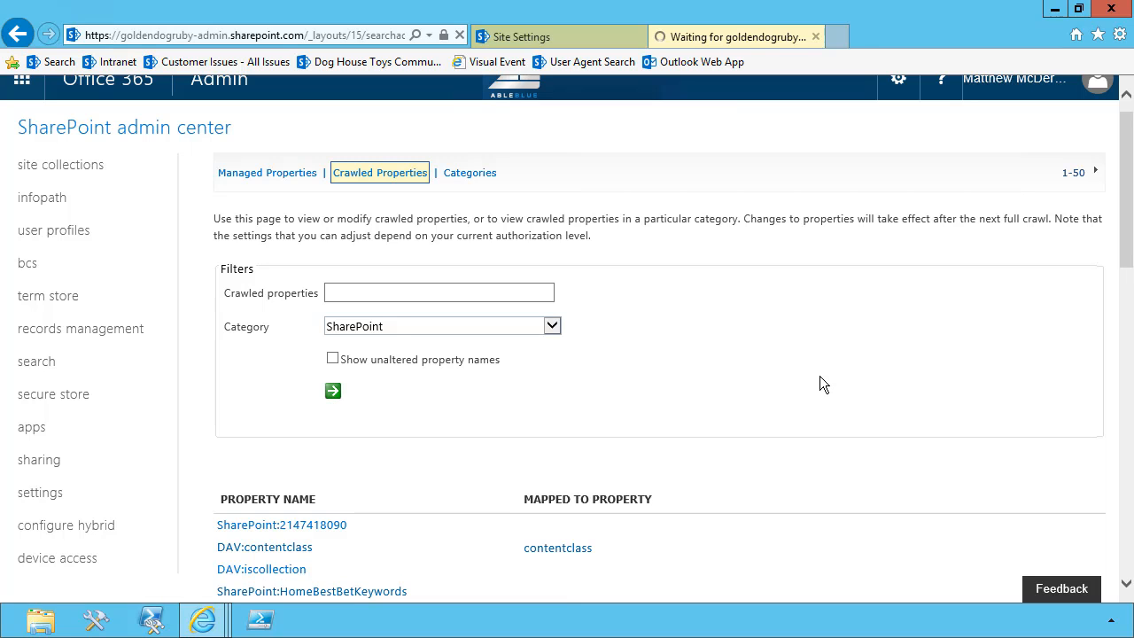
pyautogui.scroll(-5, 819, 375)
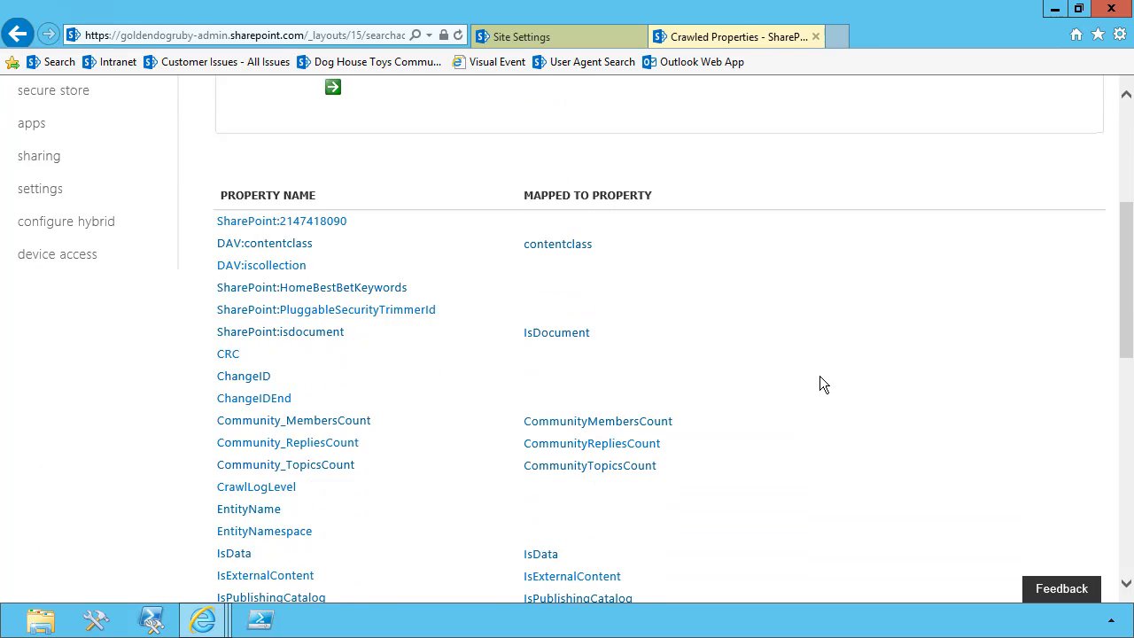
pyautogui.scroll(-3, 819, 376)
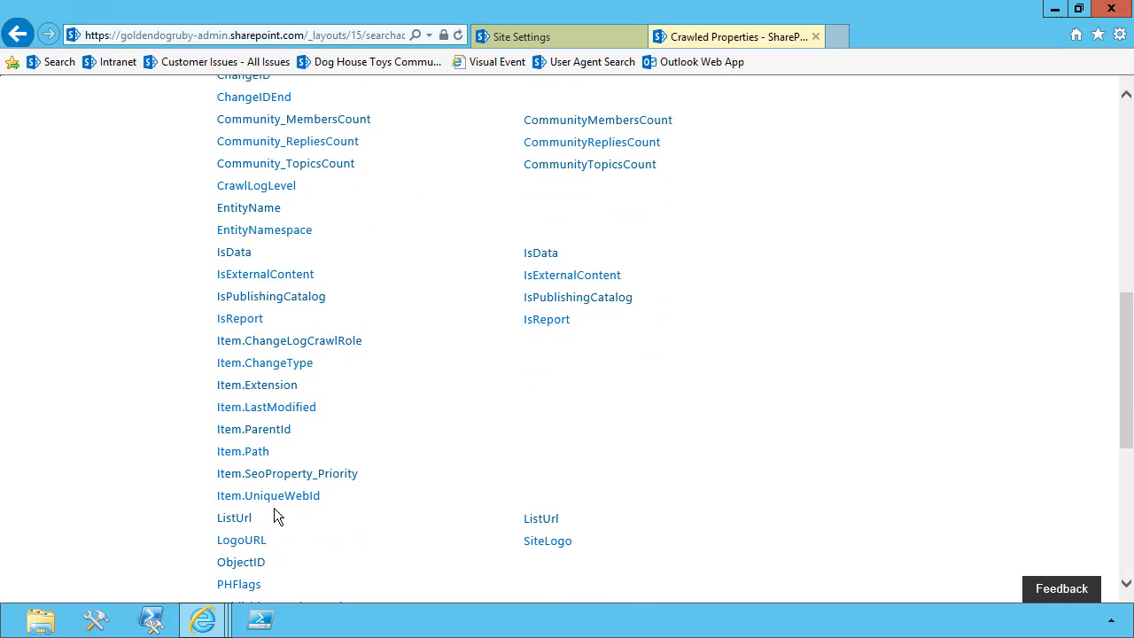
pyautogui.scroll(-3, 753, 472)
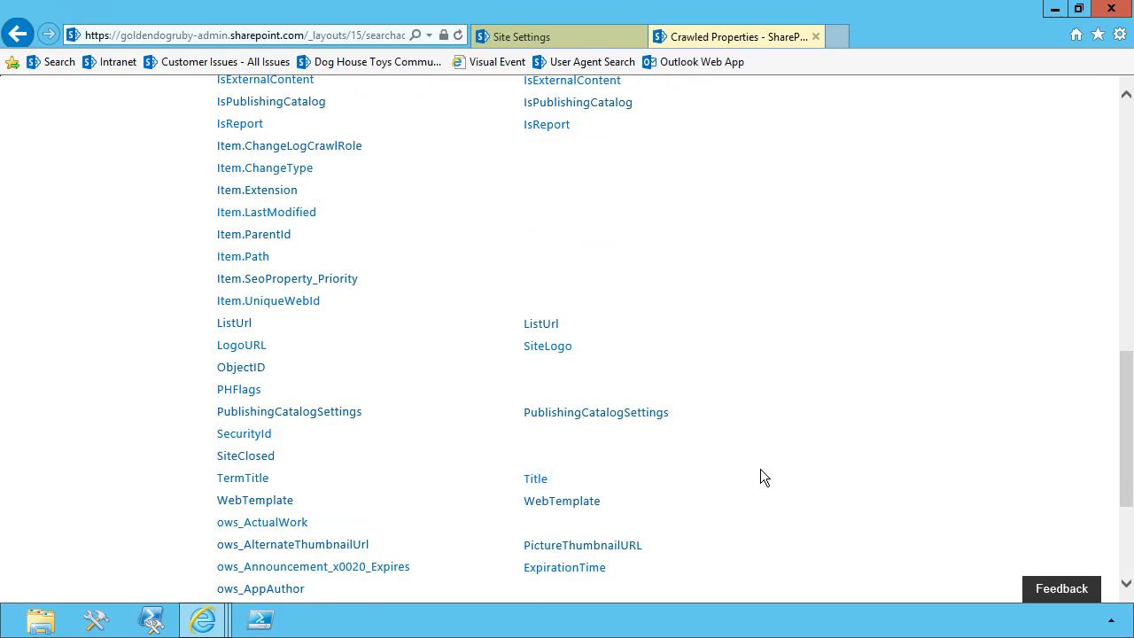
pyautogui.scroll(-3, 760, 477)
pyautogui.scroll(-1, 752, 458)
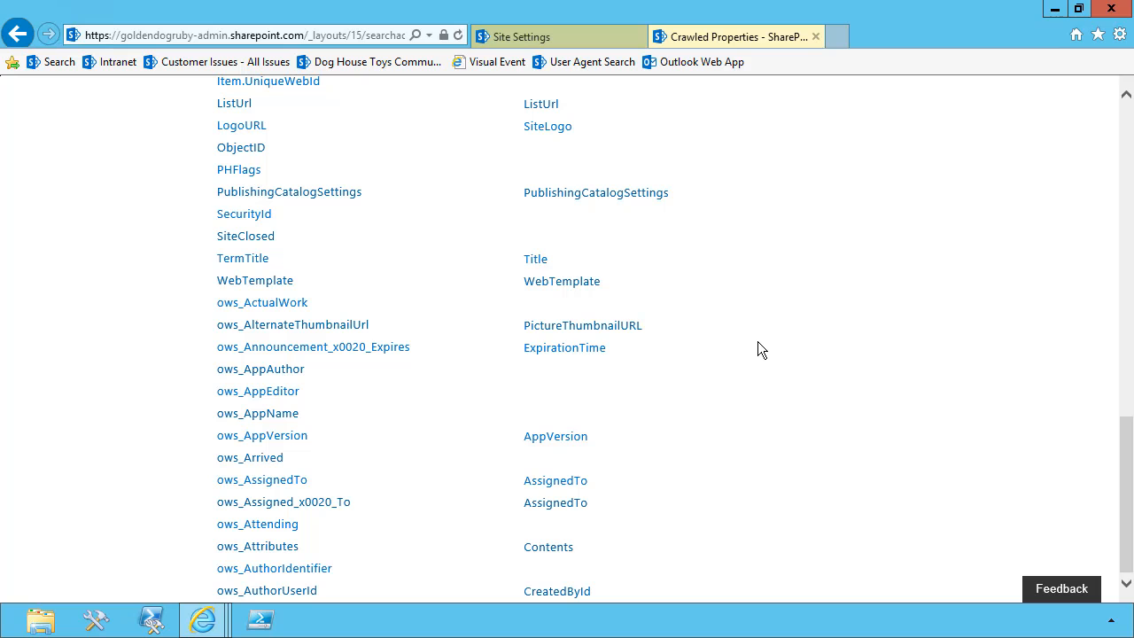
# Step: Filter the SharePoint crawled properties by "Site" and examine the managed property mappings of the site columns
pyautogui.scroll(15, 757, 349)
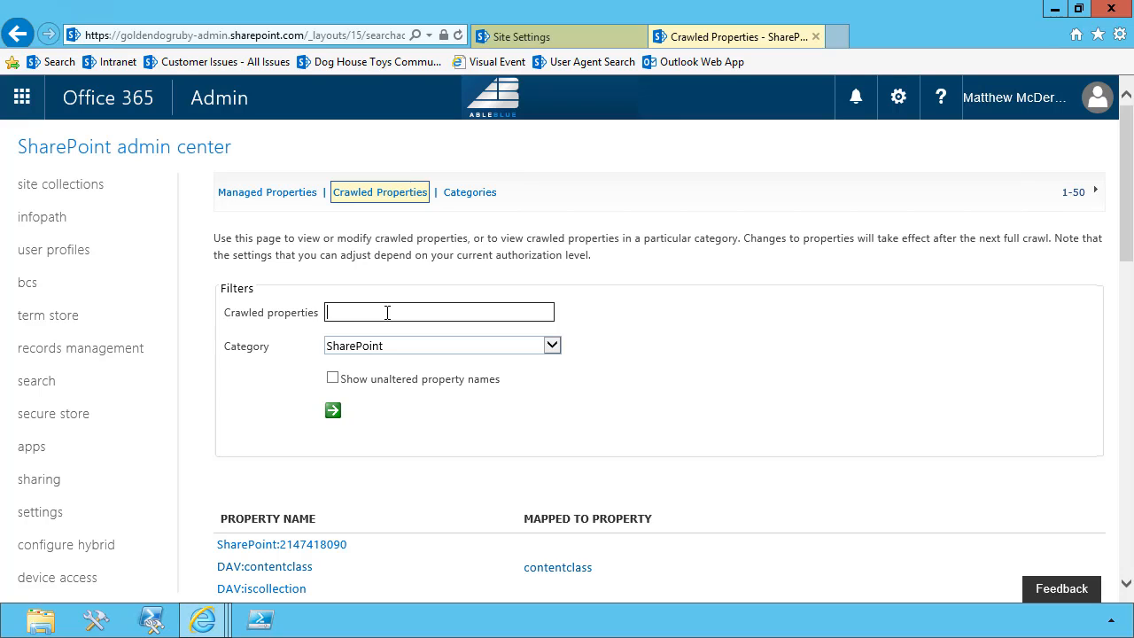
pyautogui.write('Site')
pyautogui.click(333, 411)
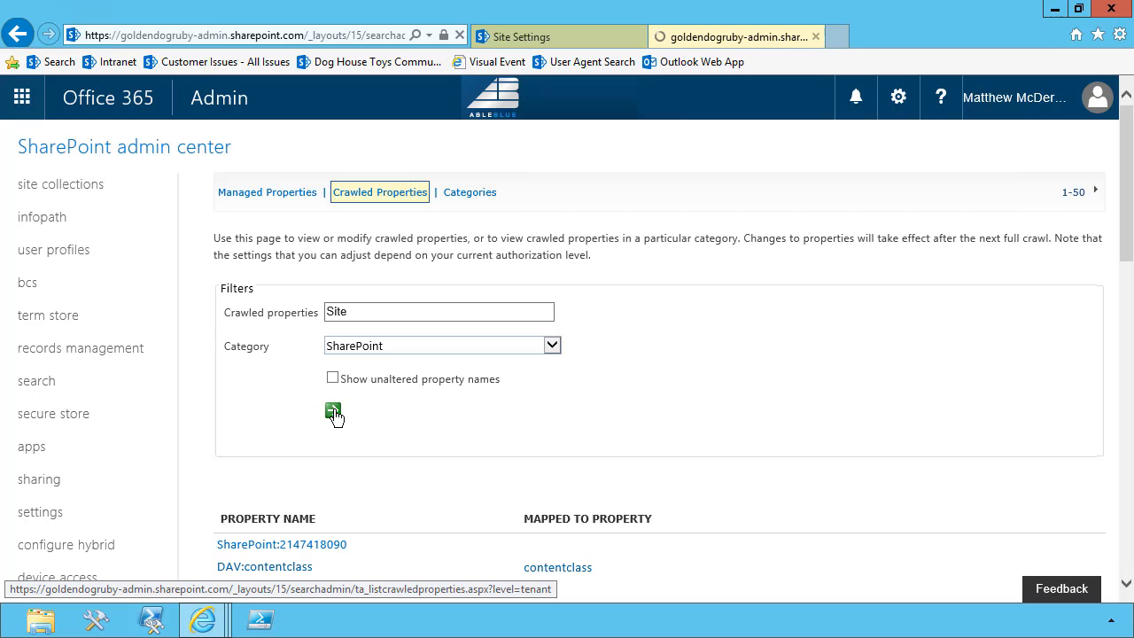
pyautogui.scroll(-3, 618, 379)
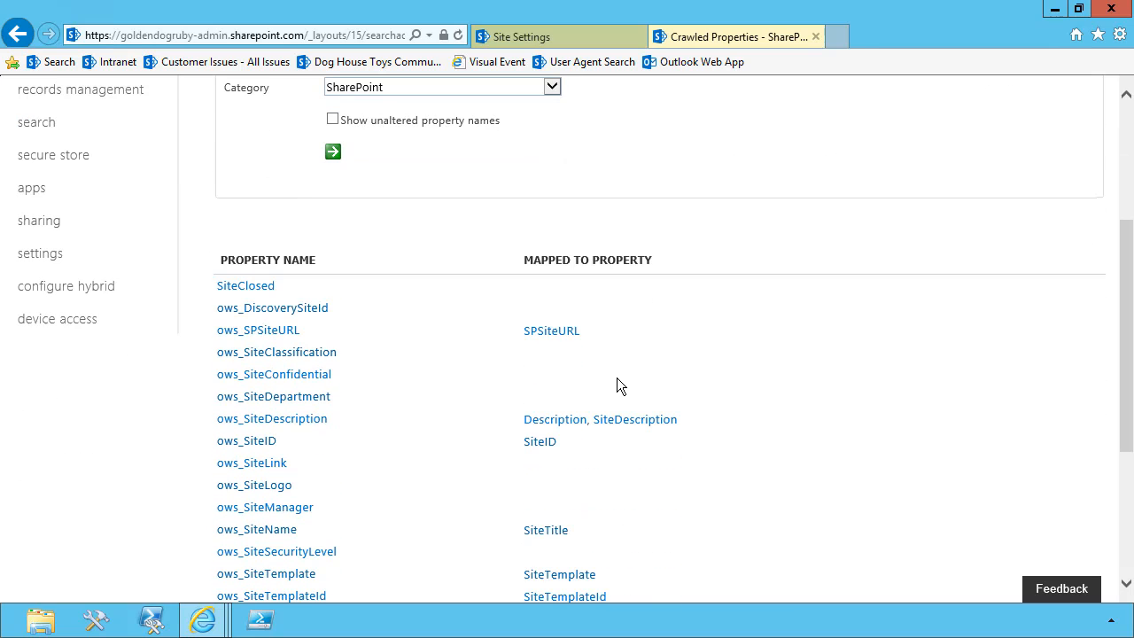
pyautogui.scroll(-2, 617, 385)
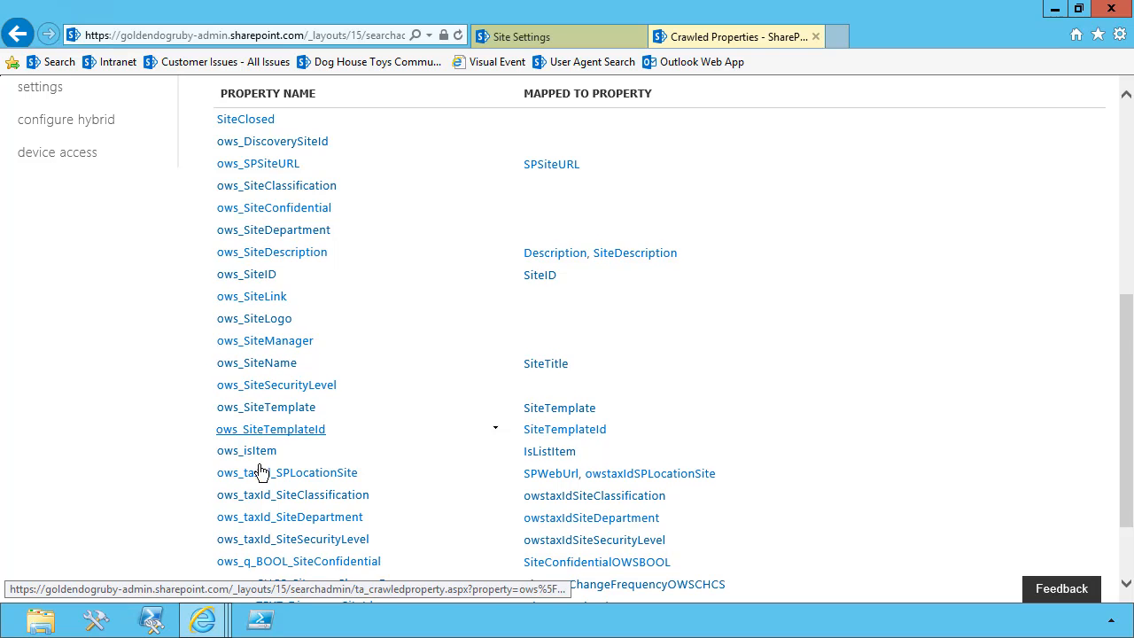
pyautogui.scroll(-1, 261, 470)
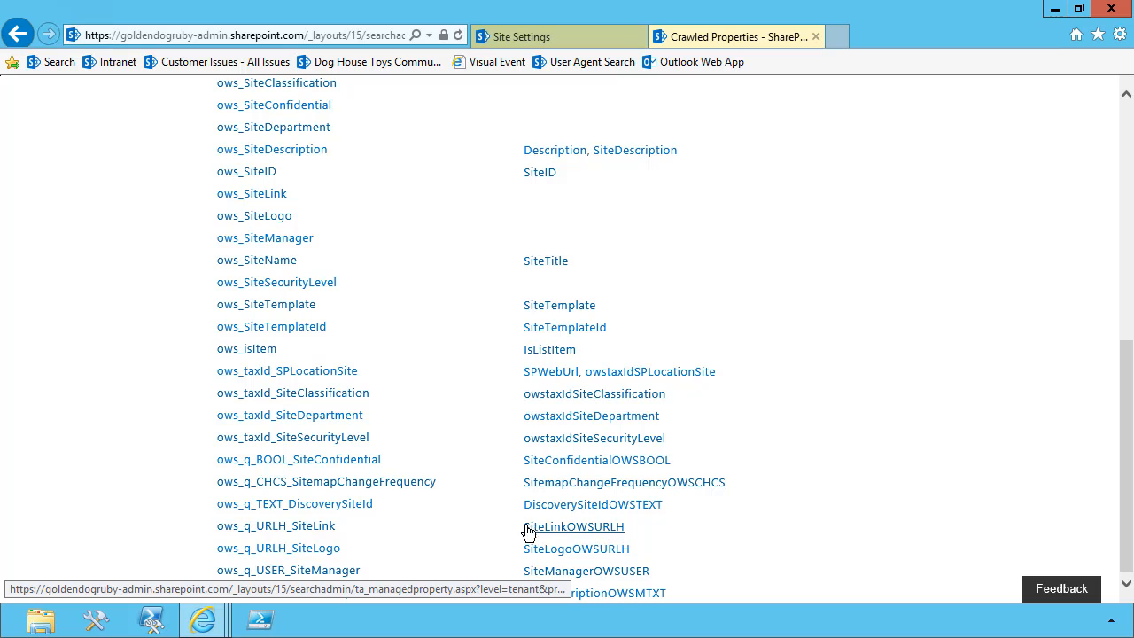
pyautogui.scroll(1, 334, 416)
pyautogui.scroll(8, 332, 412)
pyautogui.scroll(-7, 327, 425)
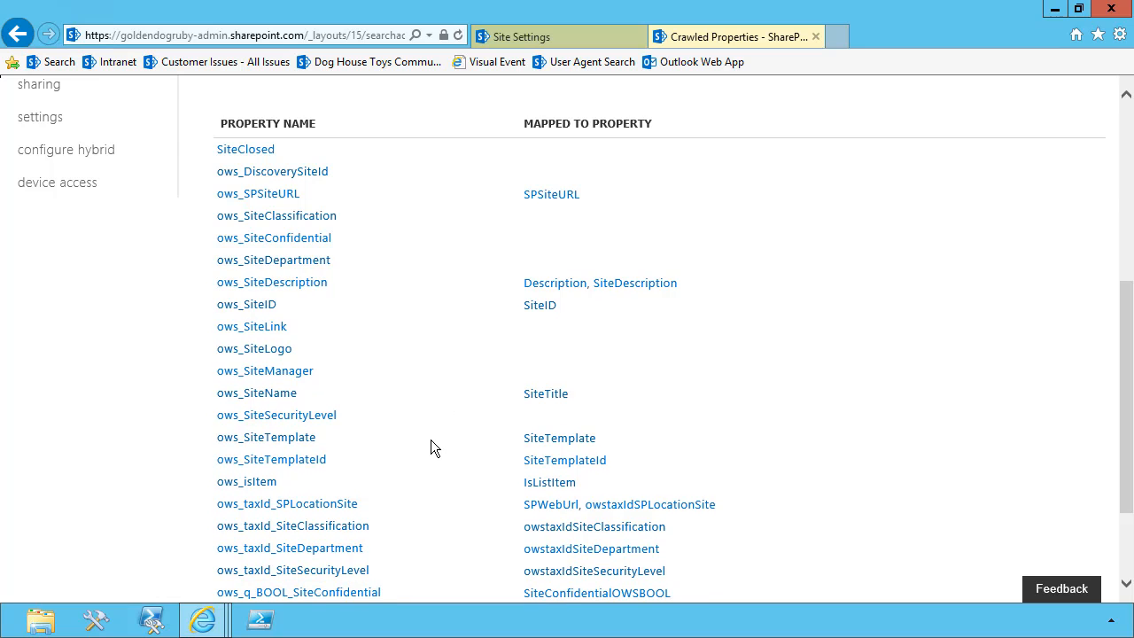
pyautogui.scroll(5, 430, 439)
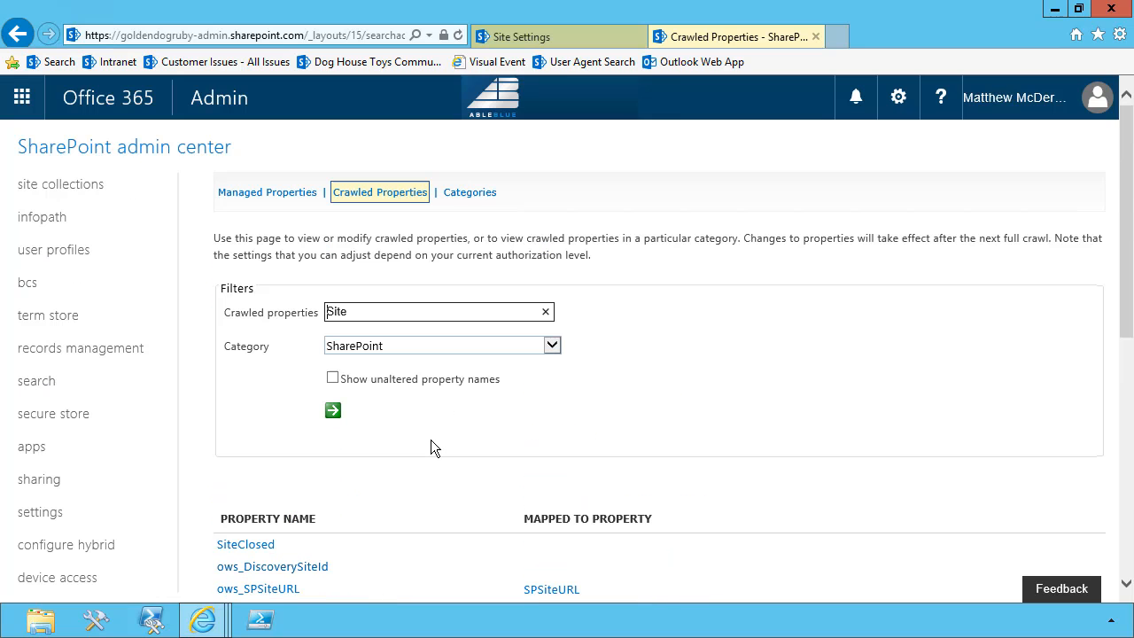
# Step: Start a new managed property in the search schema and name it SiteDescription
pyautogui.click(272, 199)
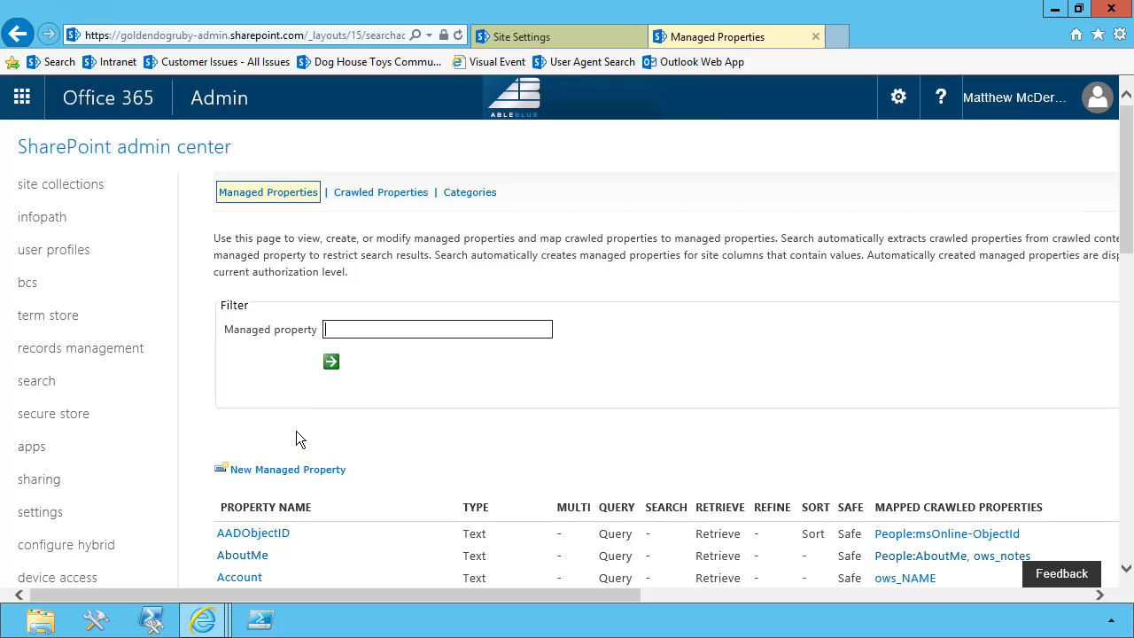
pyautogui.click(277, 476)
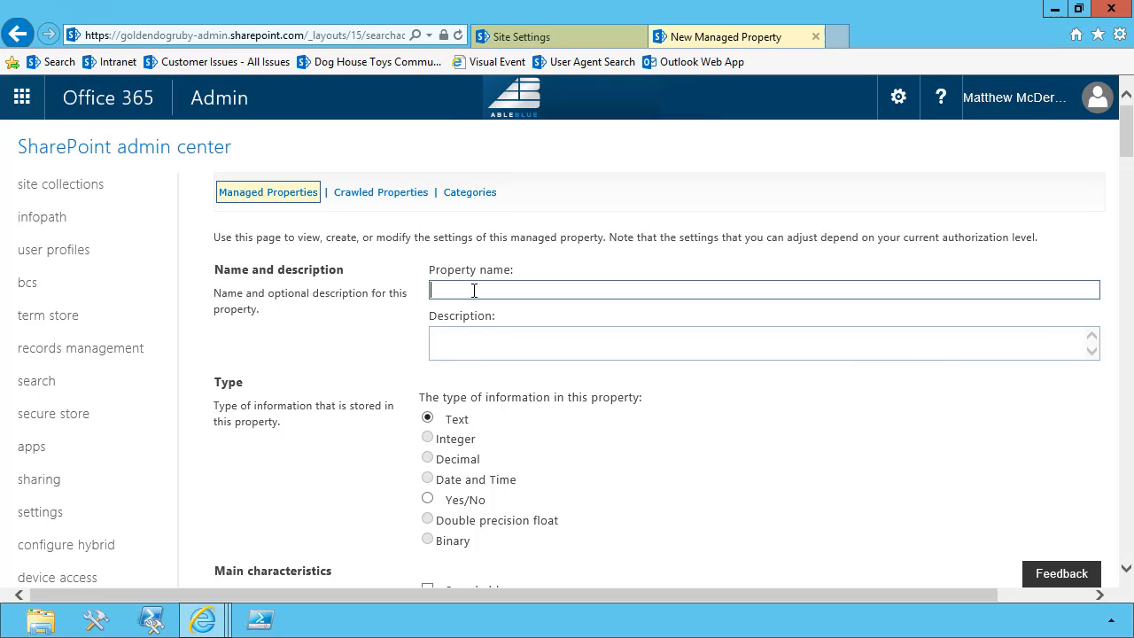
pyautogui.write('SiteDes')
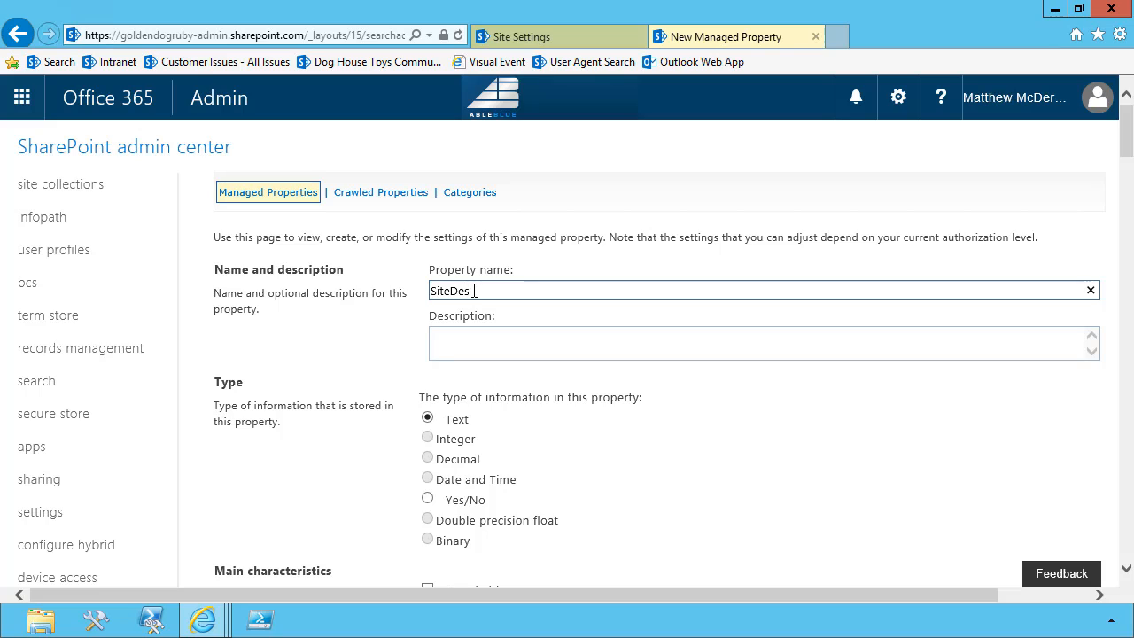
pyautogui.write('cription')
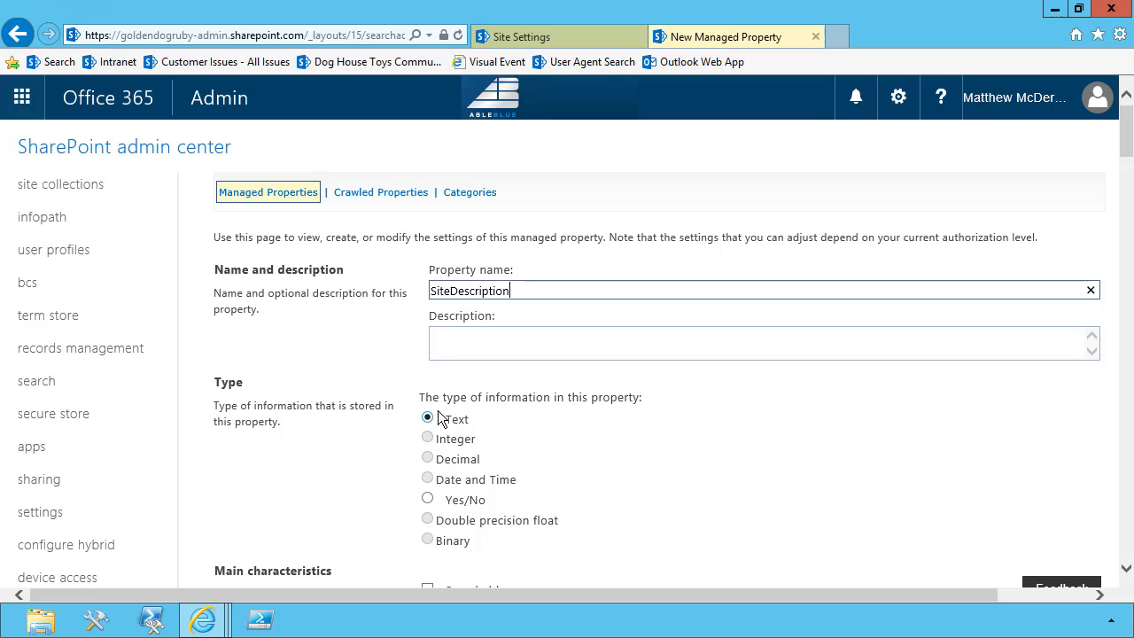
# Step: Make the new SiteDescription managed property searchable, queryable and retrievable
pyautogui.scroll(-3, 440, 419)
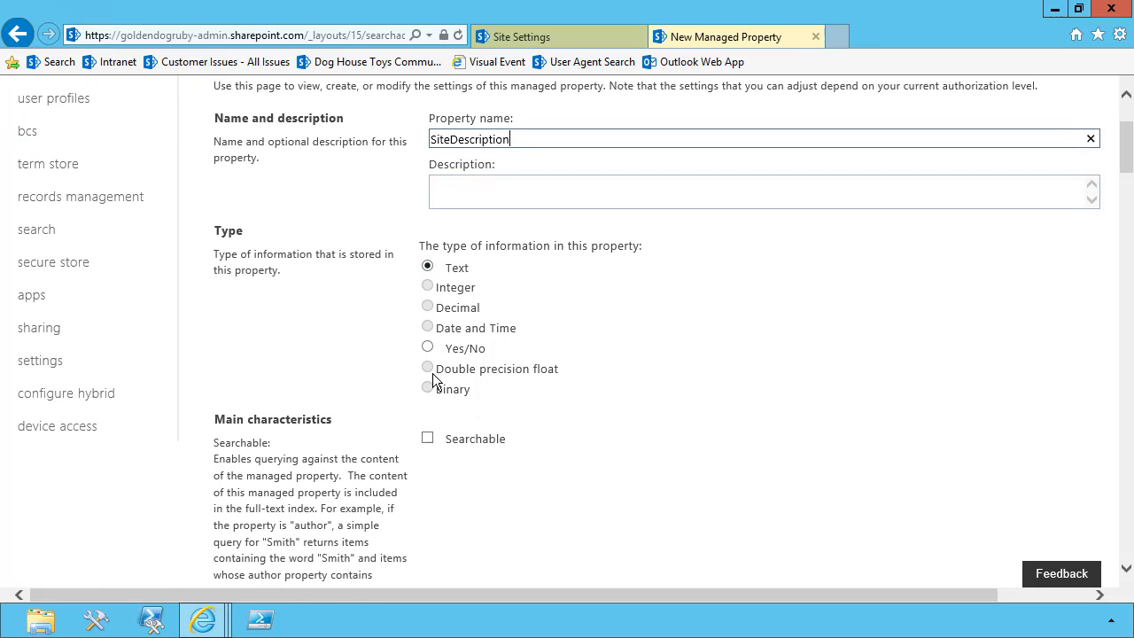
pyautogui.scroll(-3, 461, 414)
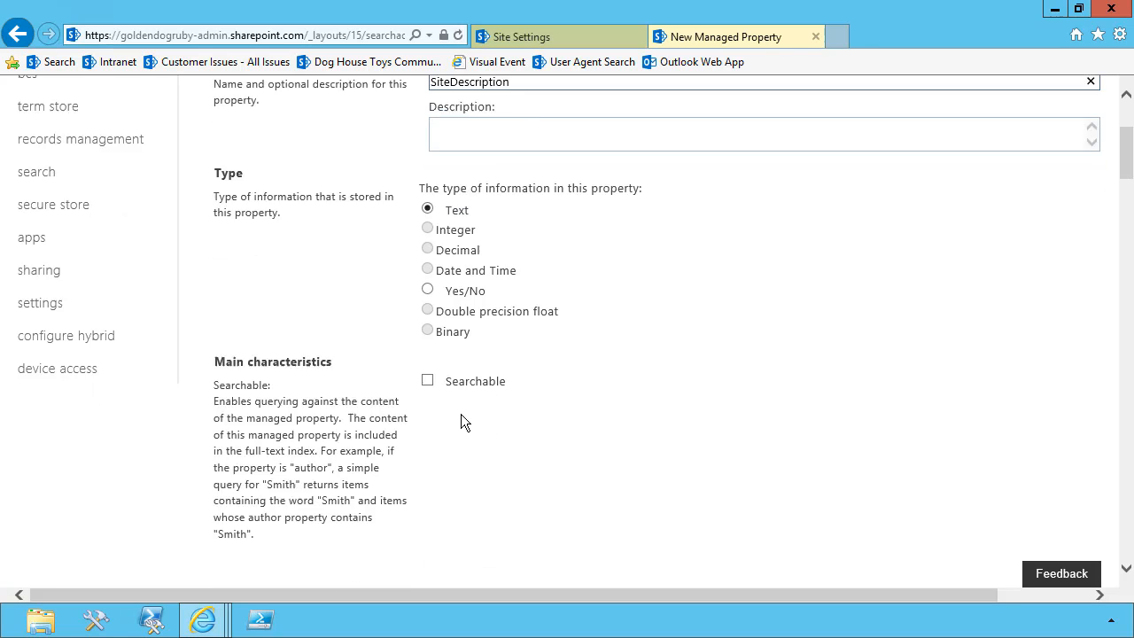
pyautogui.click(427, 304)
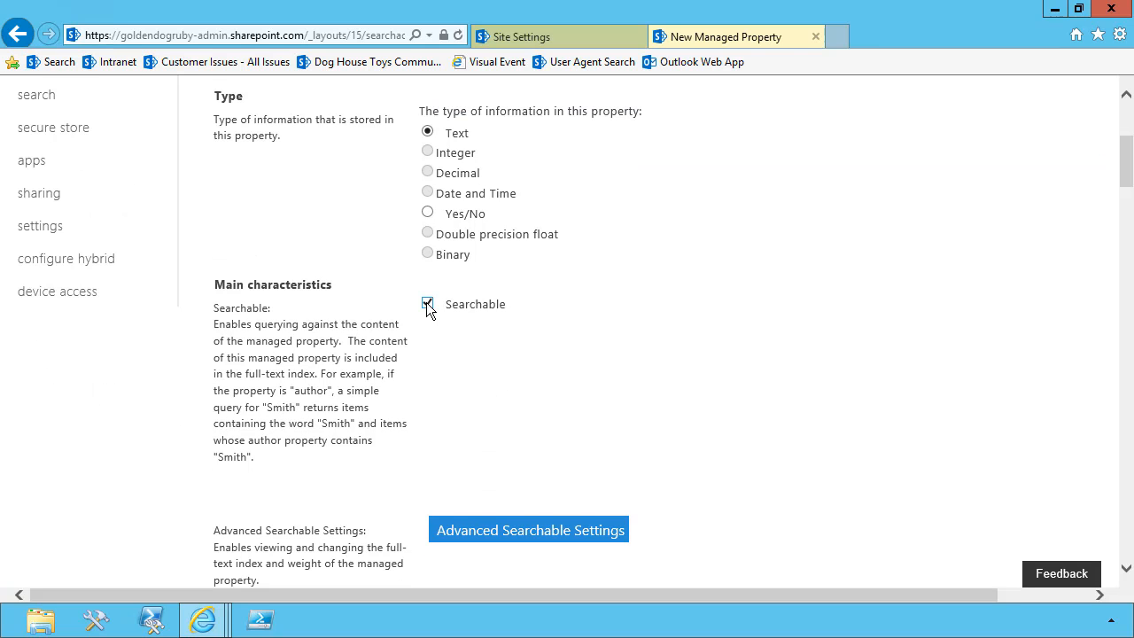
pyautogui.scroll(-5, 569, 356)
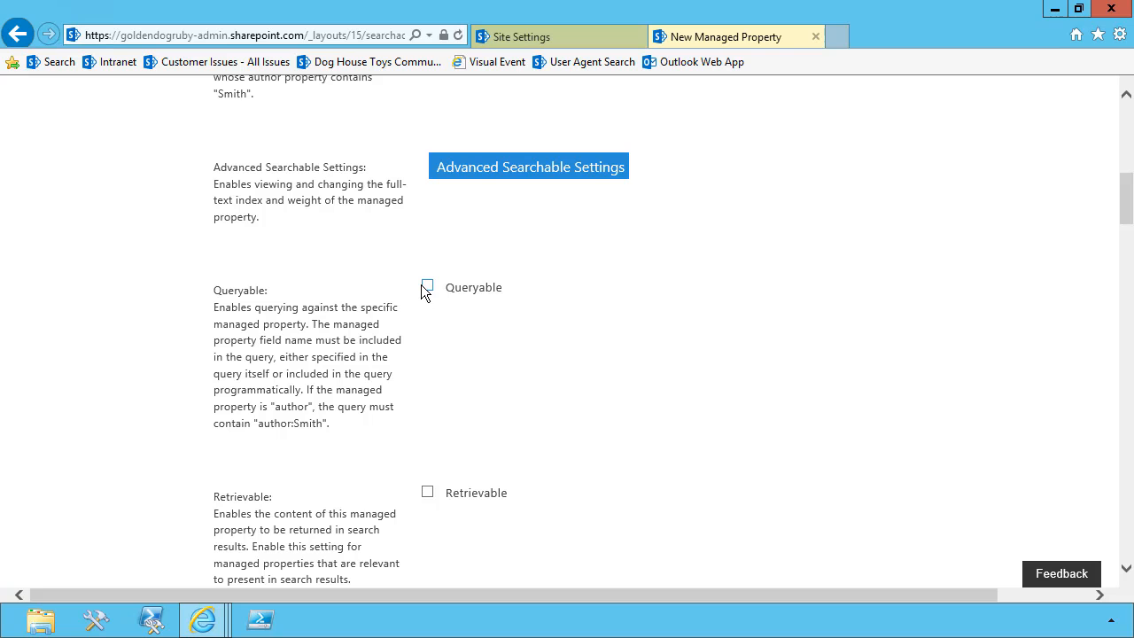
pyautogui.click(426, 287)
pyautogui.scroll(-2, 426, 491)
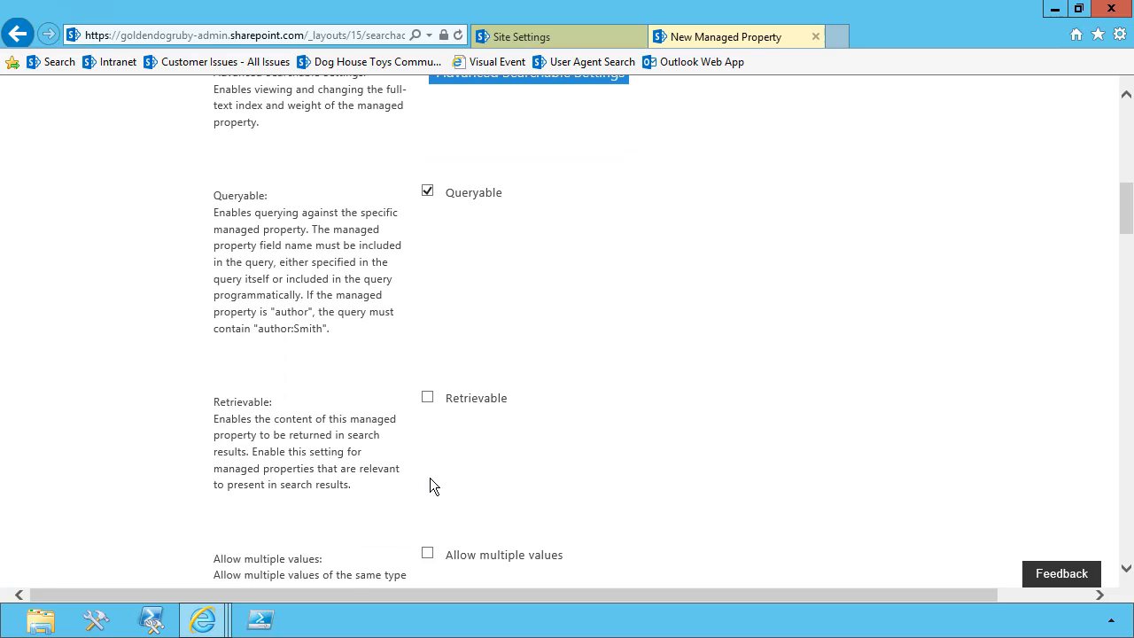
pyautogui.click(427, 400)
pyautogui.scroll(-2, 434, 555)
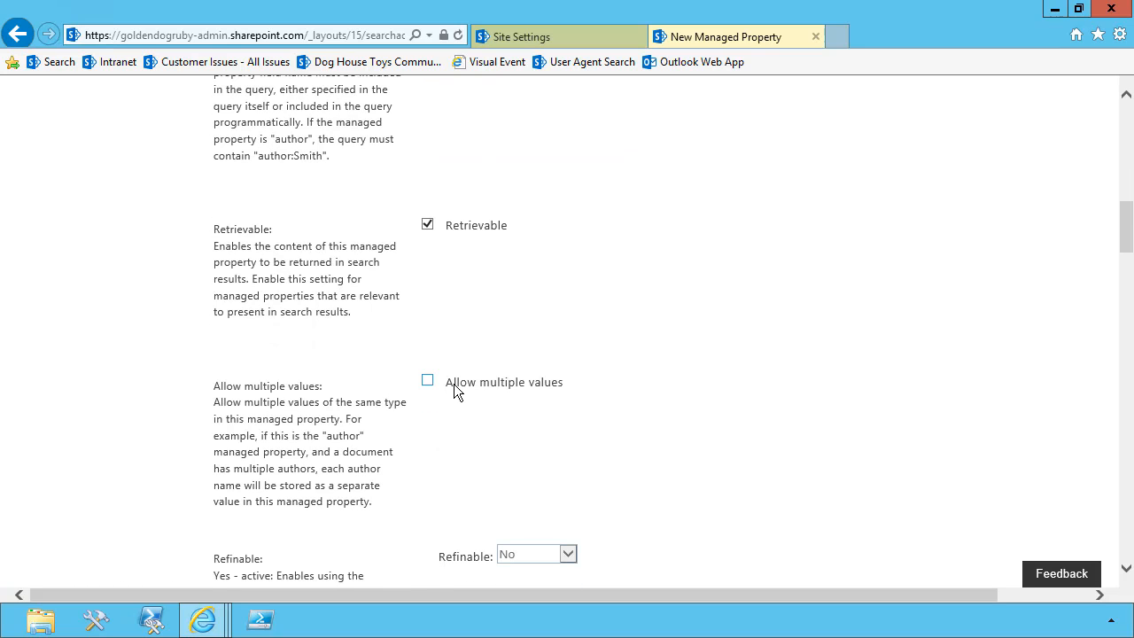
# Step: Review the remaining property settings and start adding a crawled property mapping to SiteDescription
pyautogui.scroll(-5, 590, 432)
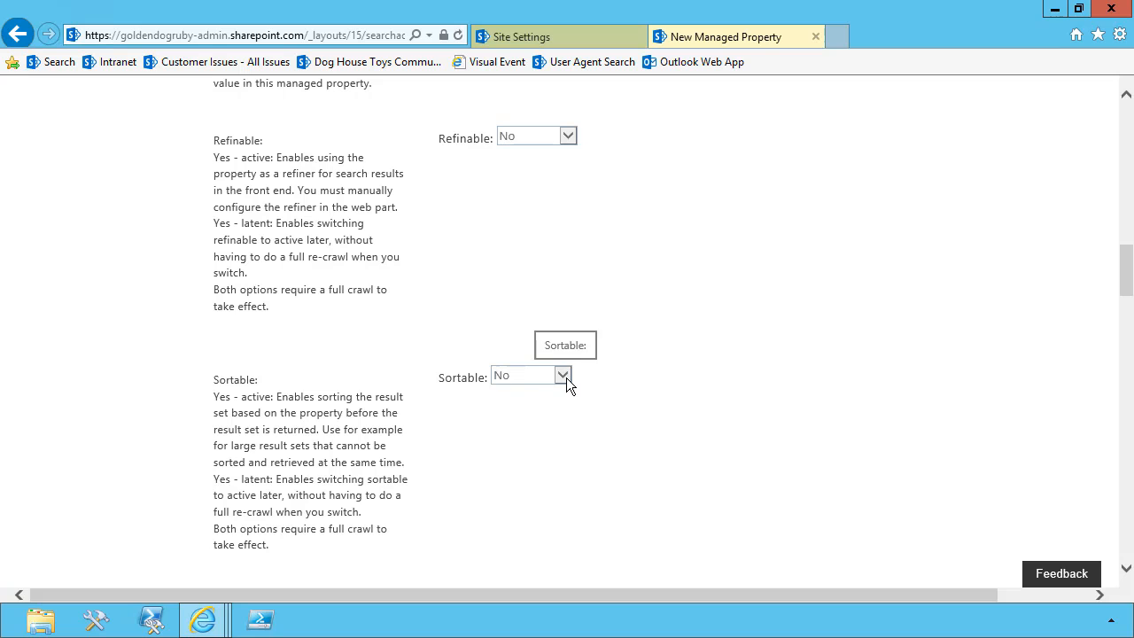
pyautogui.scroll(-4, 567, 377)
pyautogui.scroll(-1, 572, 381)
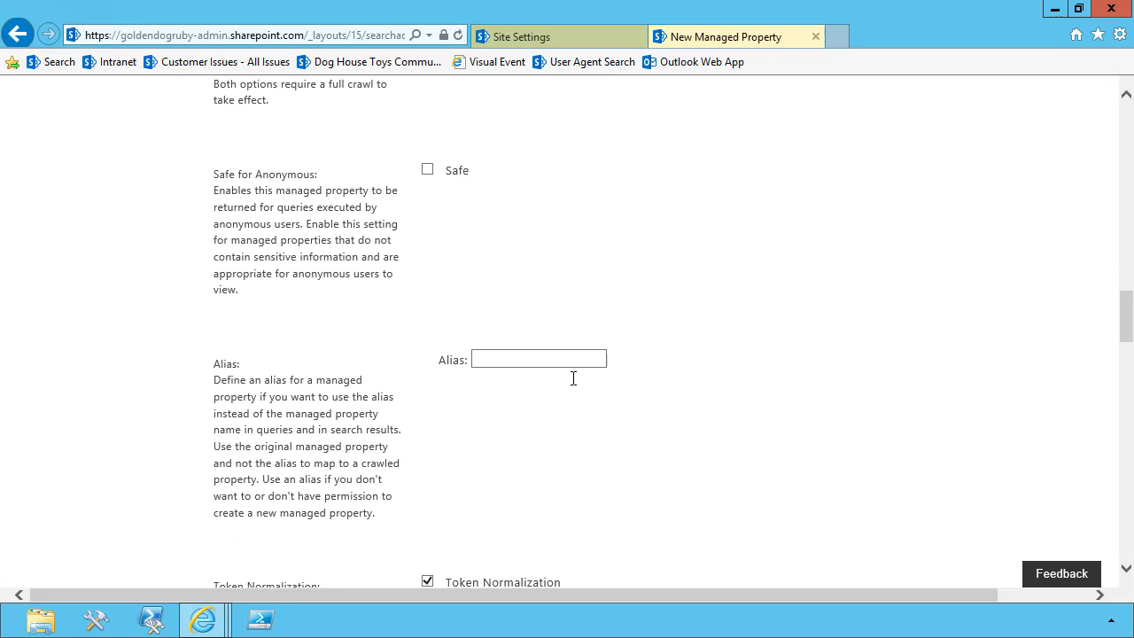
pyautogui.scroll(15, 760, 329)
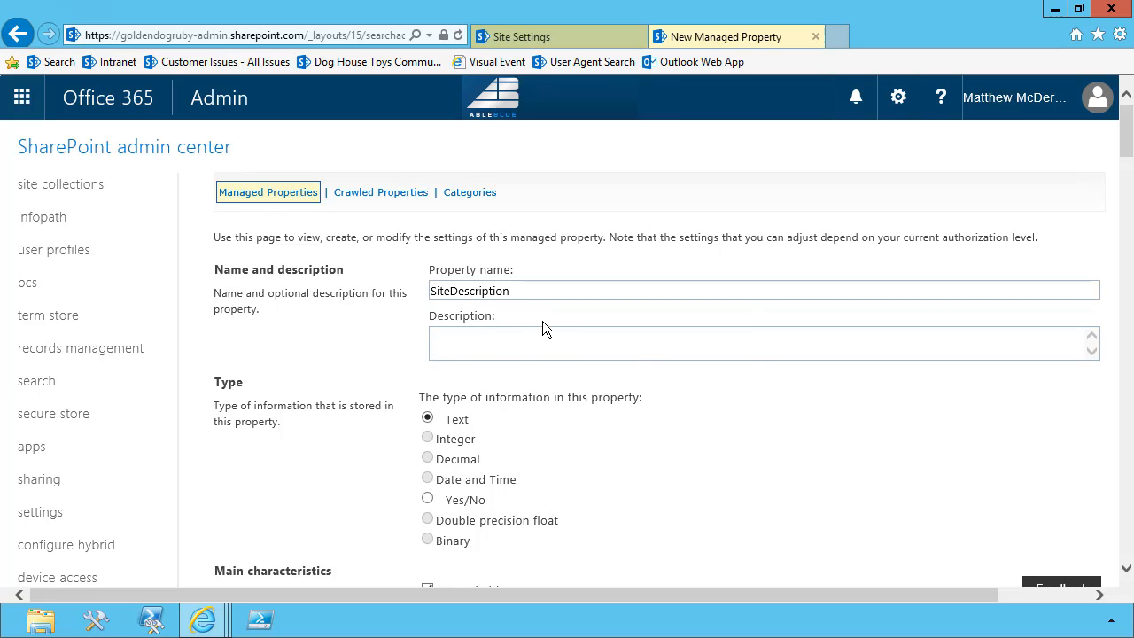
pyautogui.scroll(-12, 567, 432)
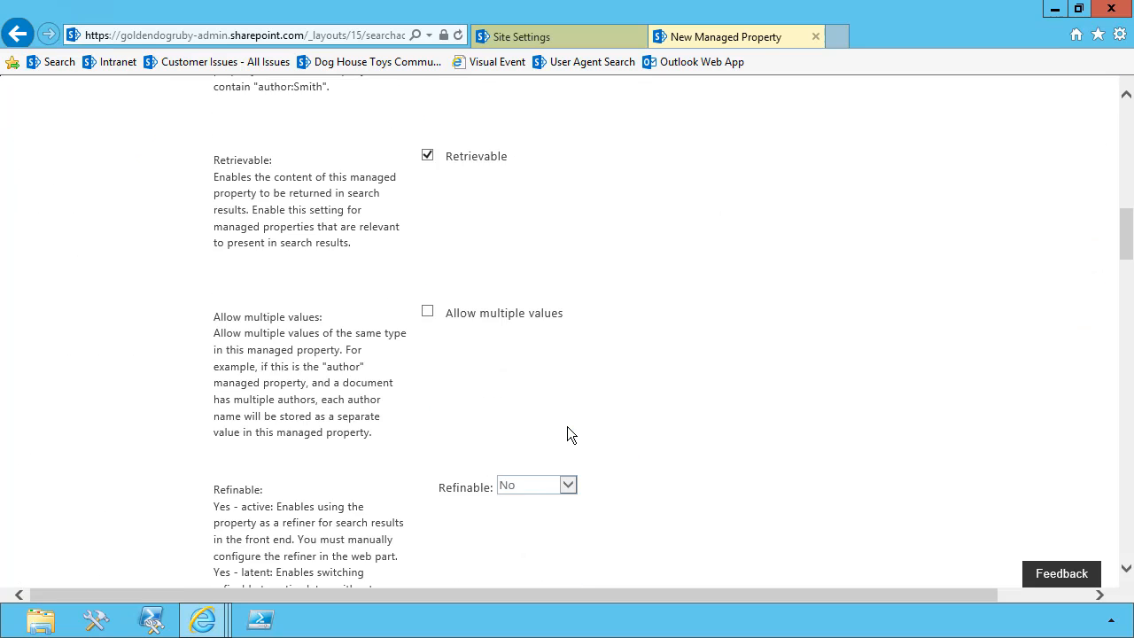
pyautogui.scroll(-10, 568, 428)
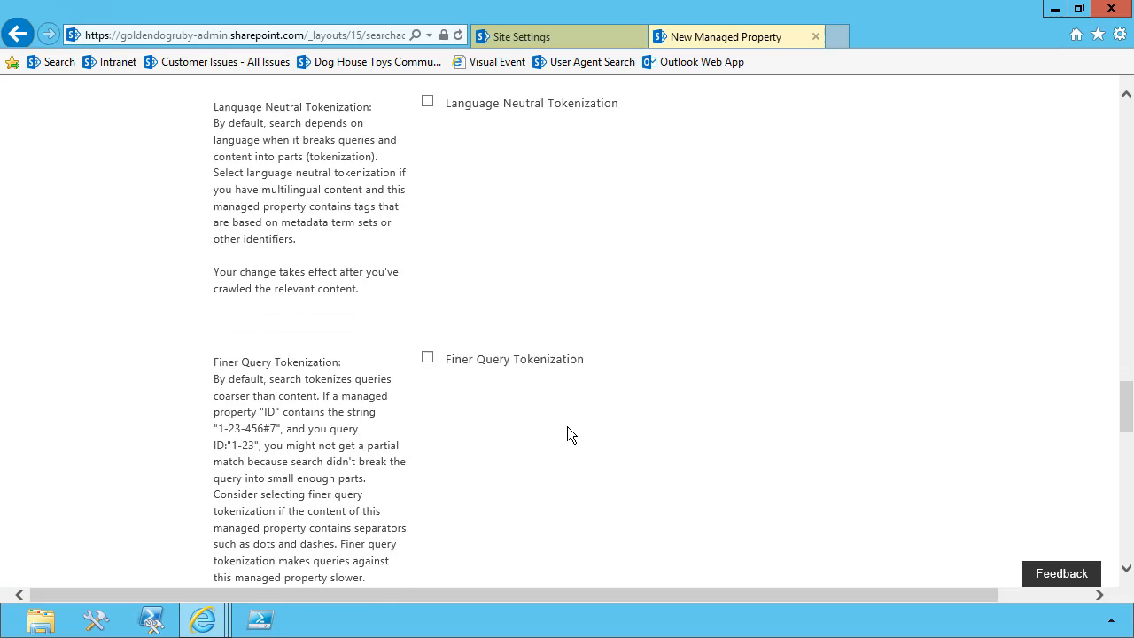
pyautogui.scroll(-2, 568, 428)
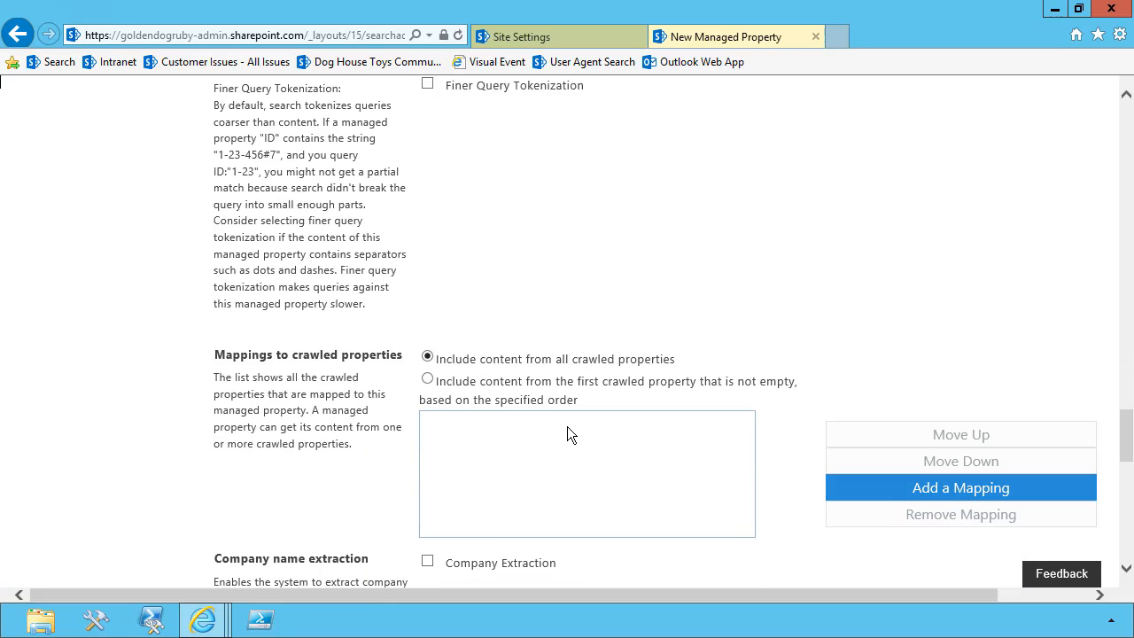
pyautogui.click(912, 490)
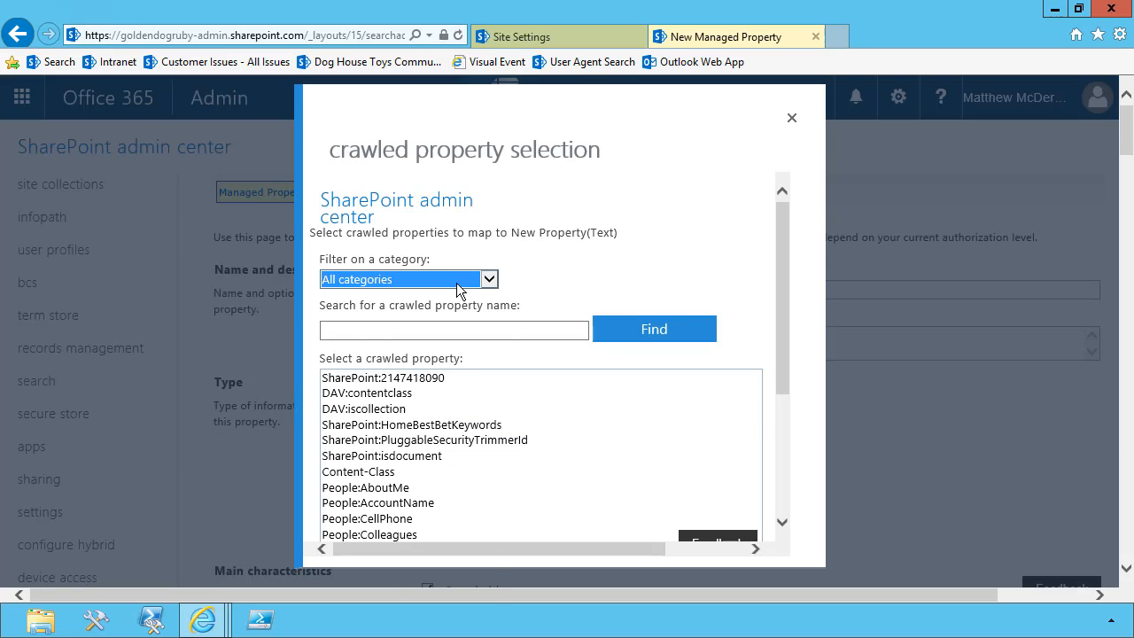
# Step: Limit the crawled property selection to the SharePoint category and find names containing "SiteD"
pyautogui.click(457, 282)
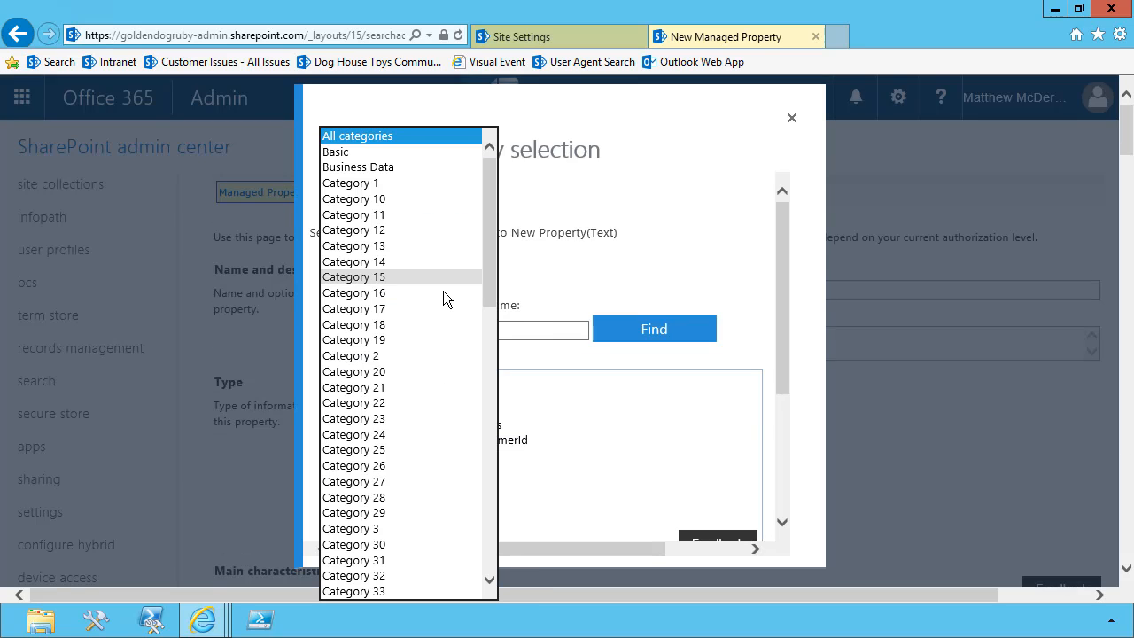
pyautogui.click(490, 534)
pyautogui.click(491, 544)
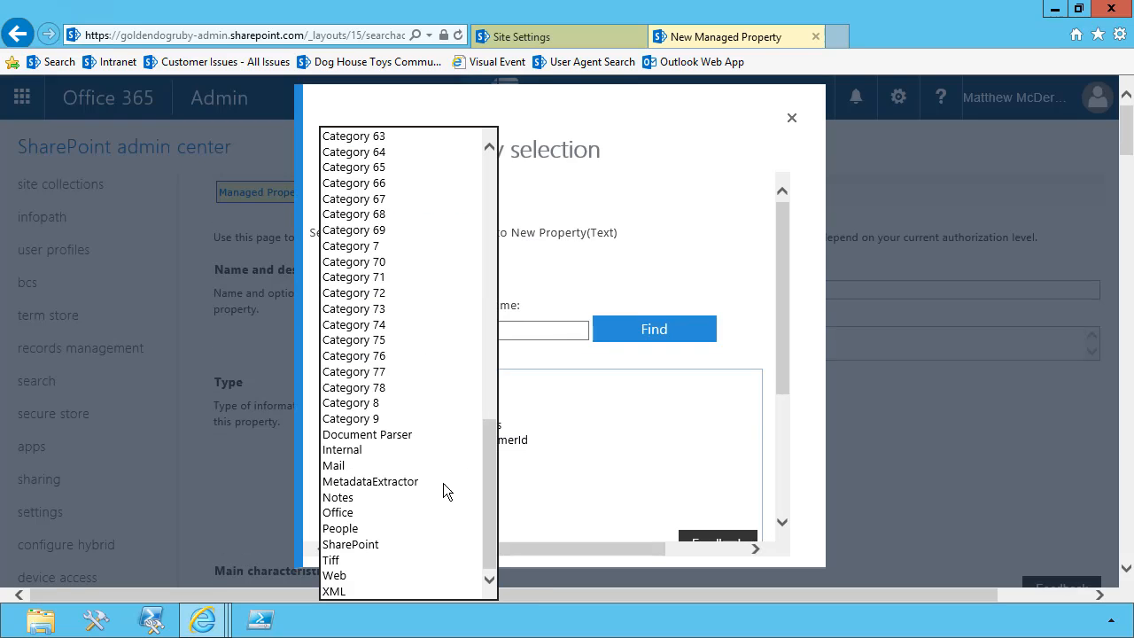
pyautogui.click(363, 544)
pyautogui.click(350, 329)
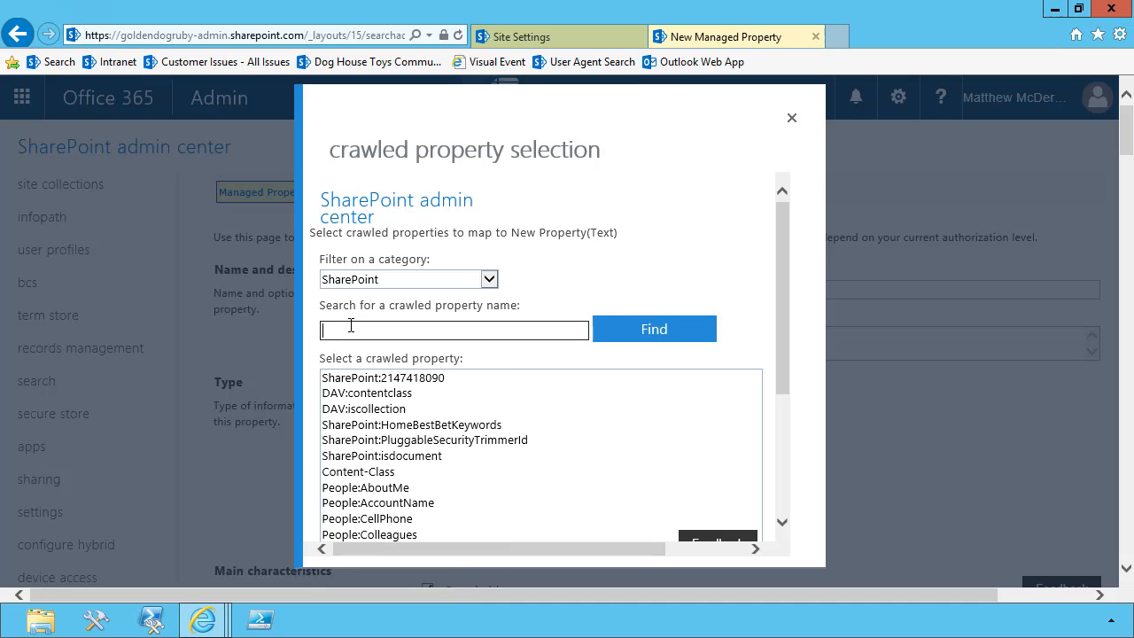
pyautogui.write('SiteD')
pyautogui.click(645, 329)
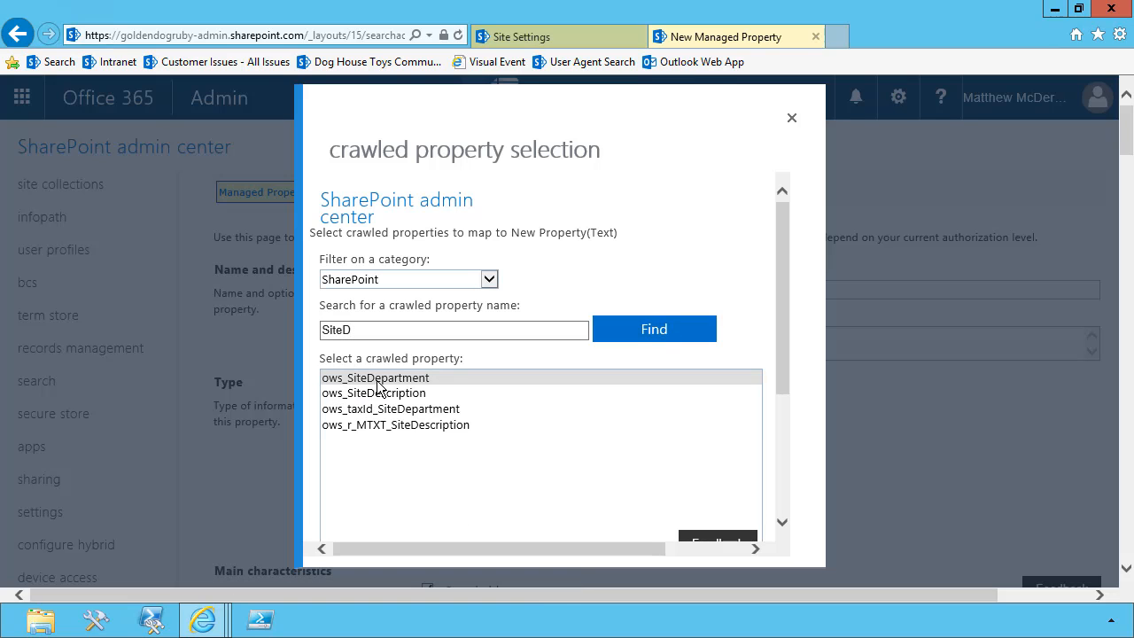
# Step: Choose ows_SiteDescription as the crawled property to map and confirm the selection
pyautogui.click(376, 386)
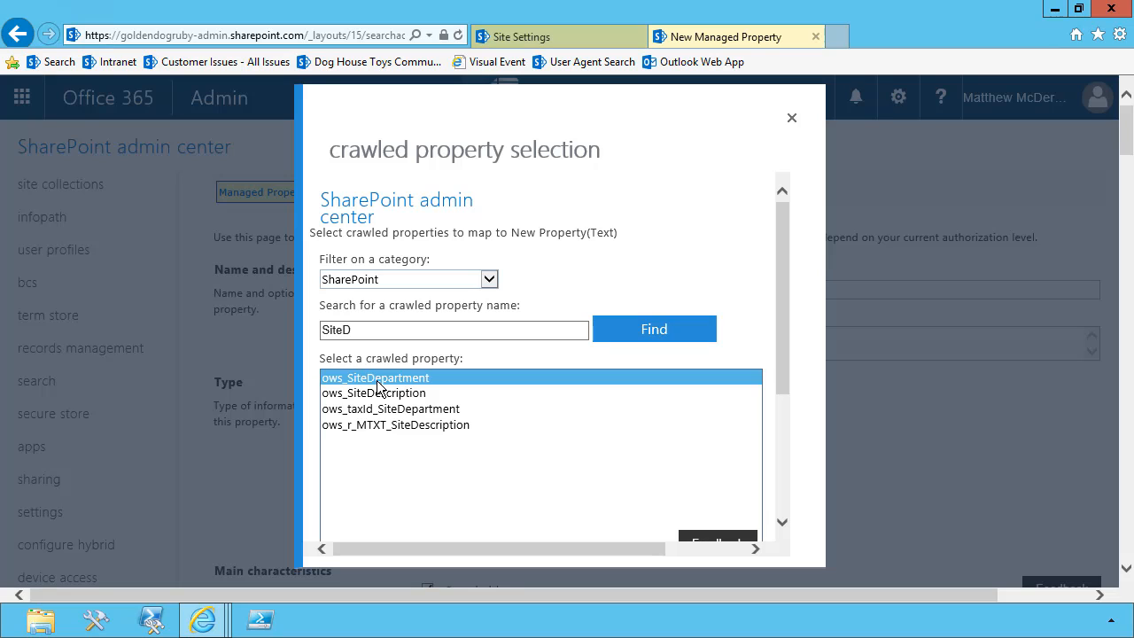
pyautogui.click(376, 394)
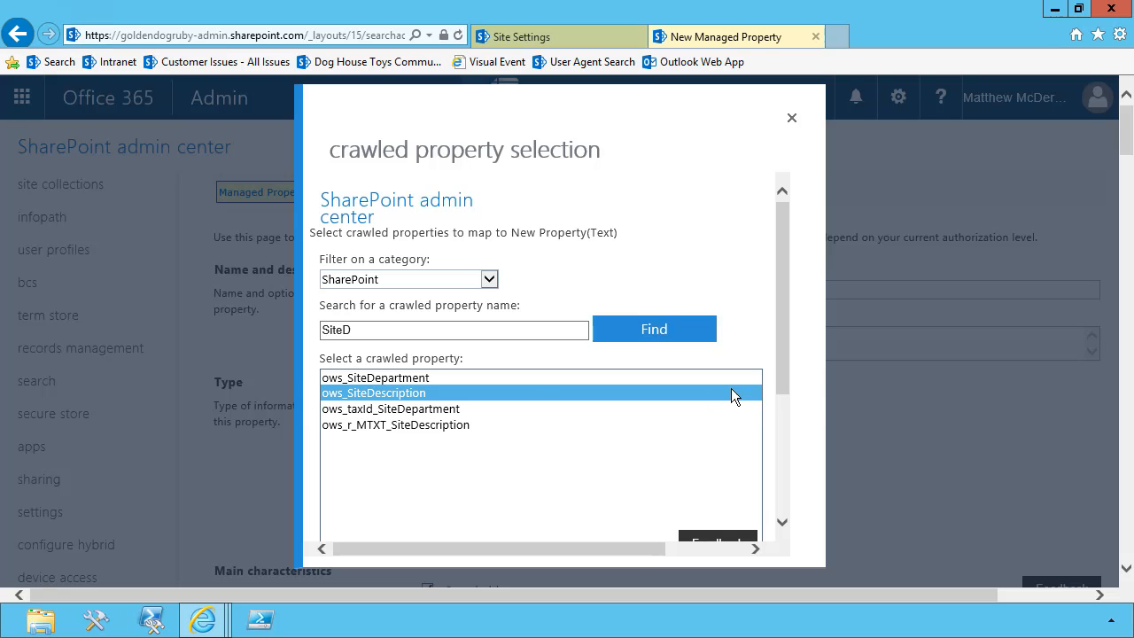
pyautogui.moveTo(782, 375); pyautogui.dragTo(771, 519)
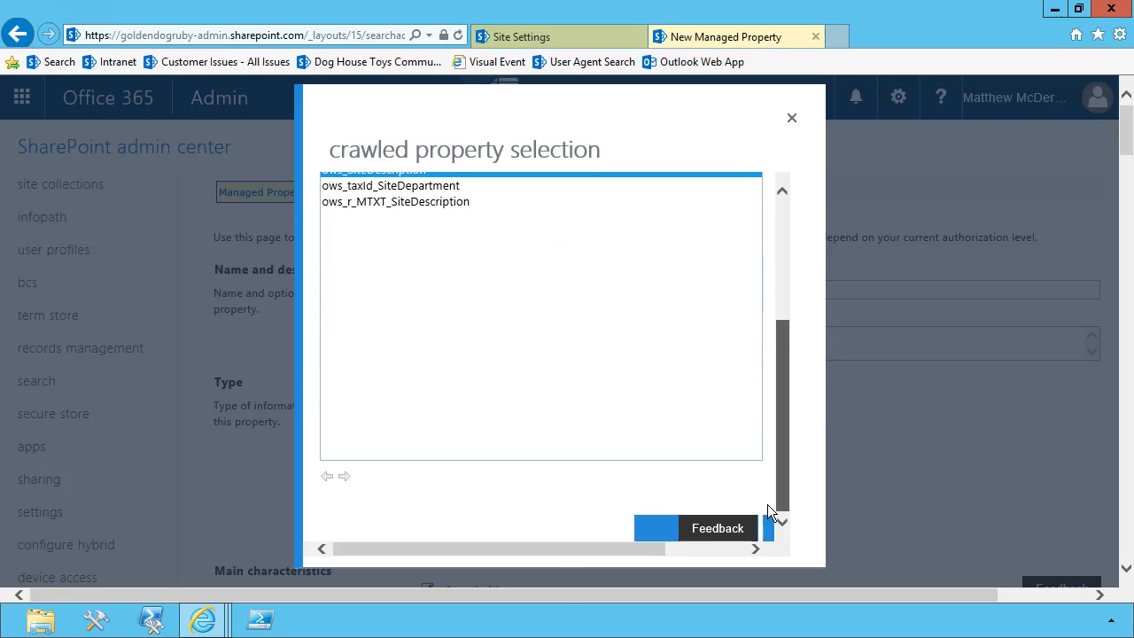
pyautogui.click(652, 529)
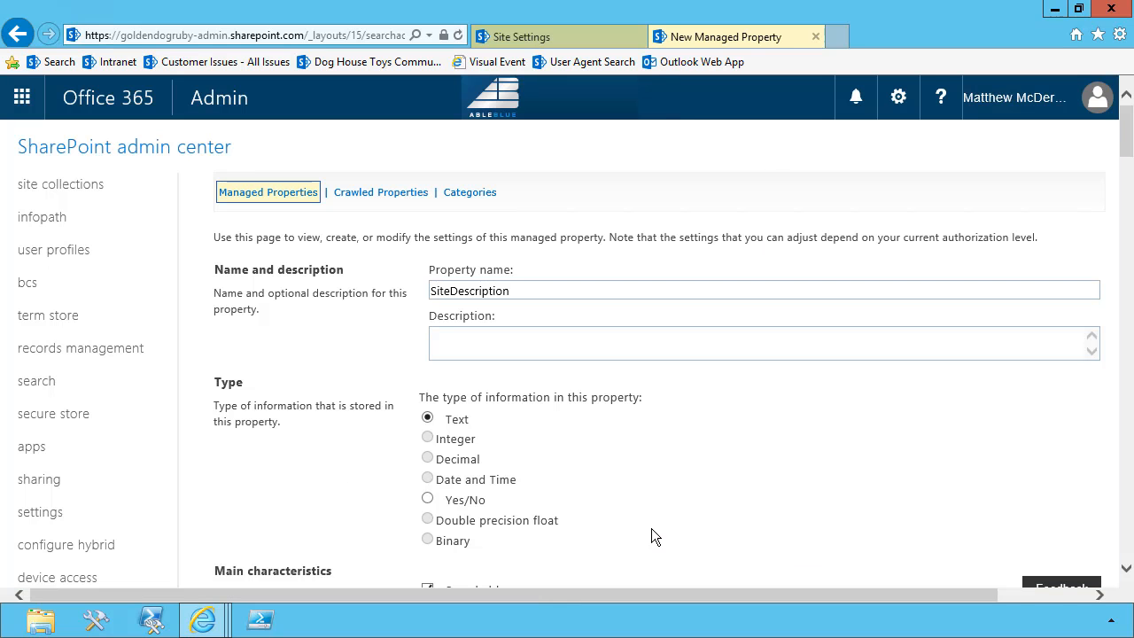
# Step: Check the crawled property mapping of SiteDescription and save the new managed property
pyautogui.scroll(-15, 651, 529)
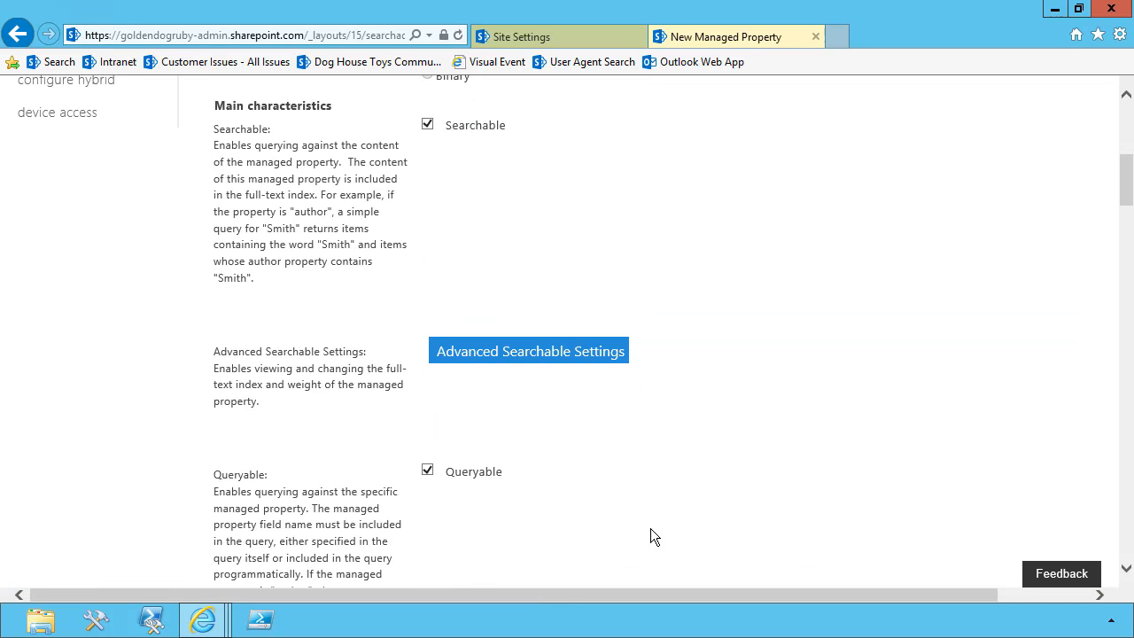
pyautogui.scroll(-10, 650, 528)
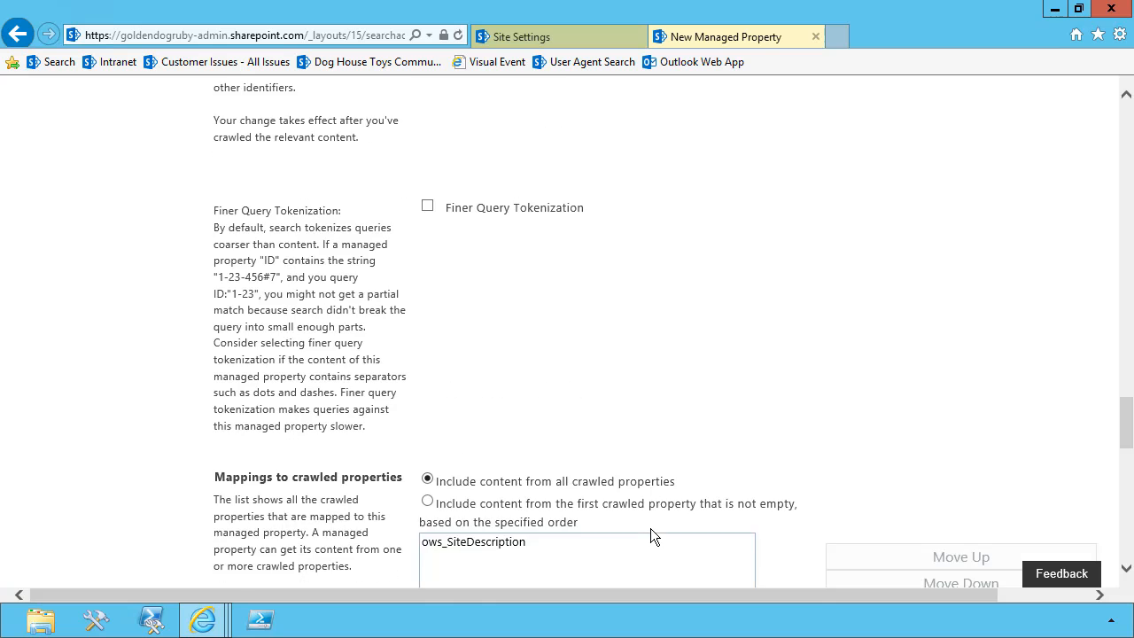
pyautogui.click(480, 502)
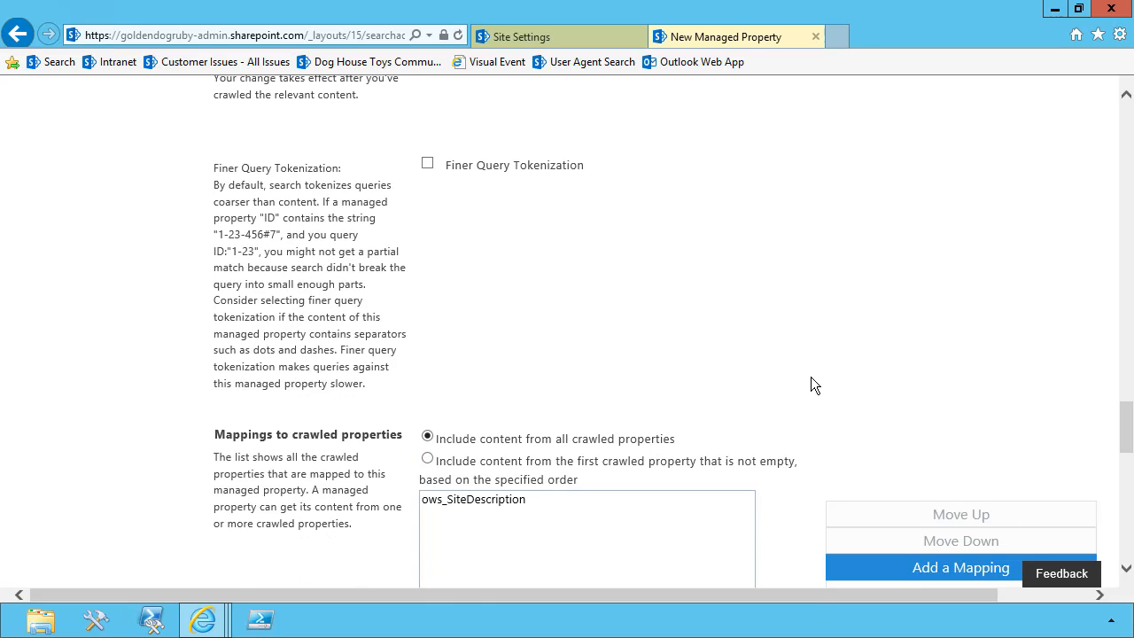
pyautogui.scroll(15, 811, 376)
pyautogui.scroll(10, 810, 384)
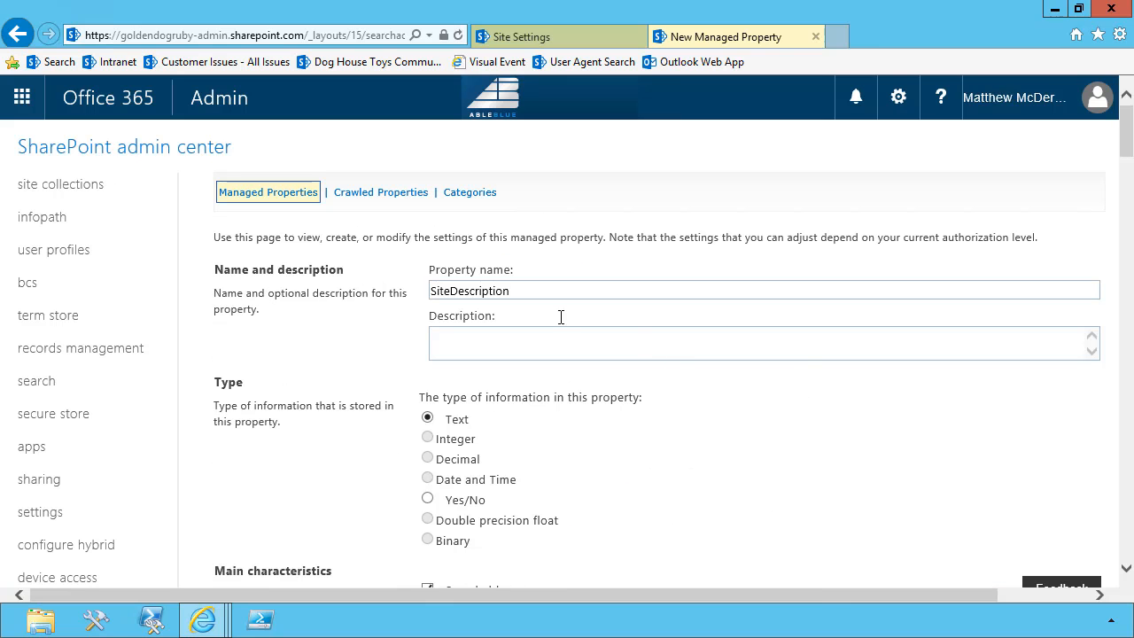
pyautogui.scroll(-20, 753, 558)
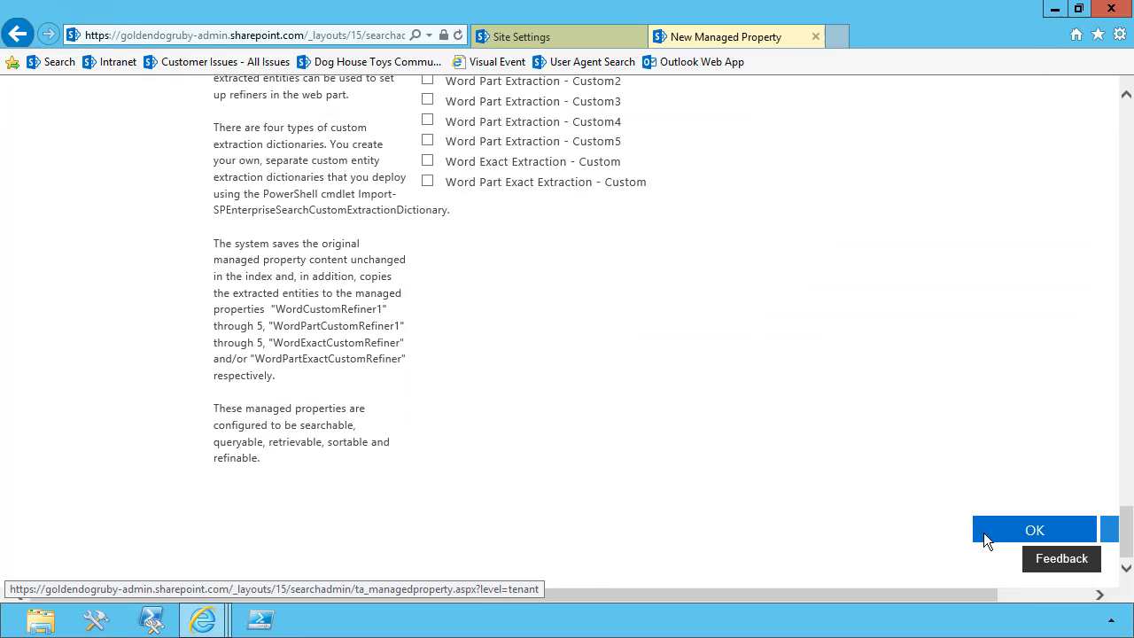
pyautogui.click(987, 533)
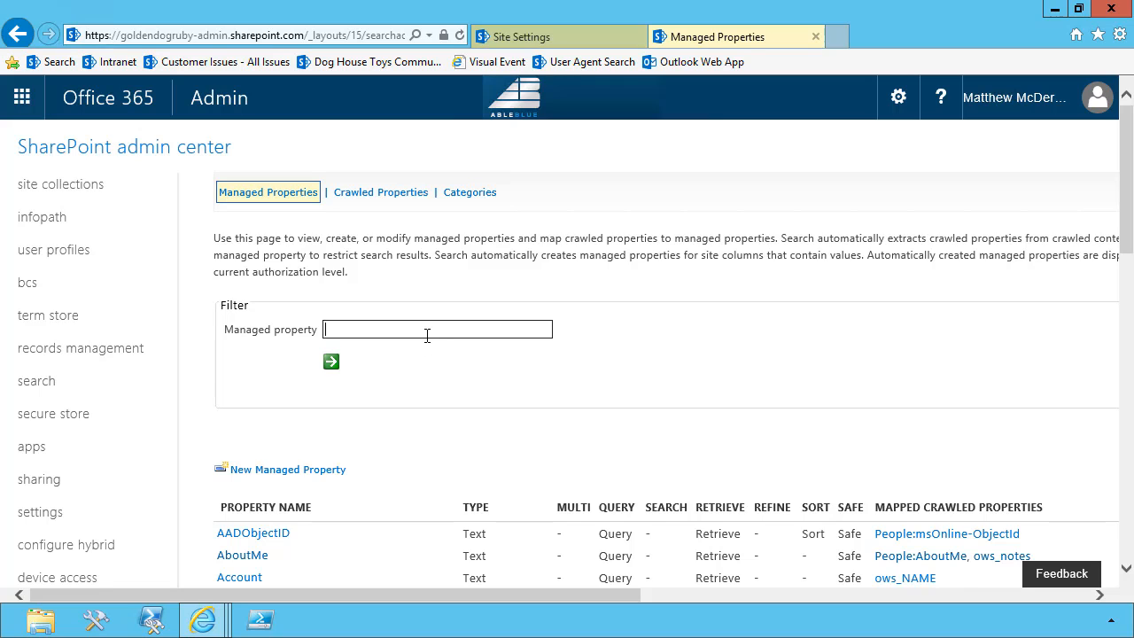
# Step: Filter the managed properties by "SiteD", check the SiteDescription entry and return to the full list
pyautogui.write('SiteD')
pyautogui.press('Return')
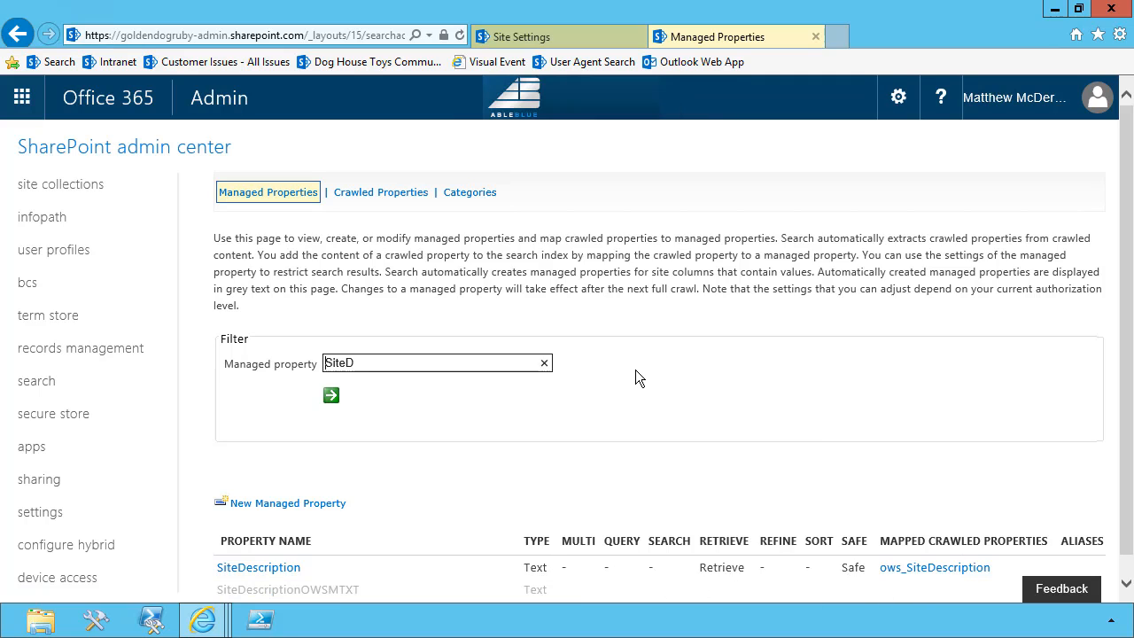
pyautogui.click(293, 196)
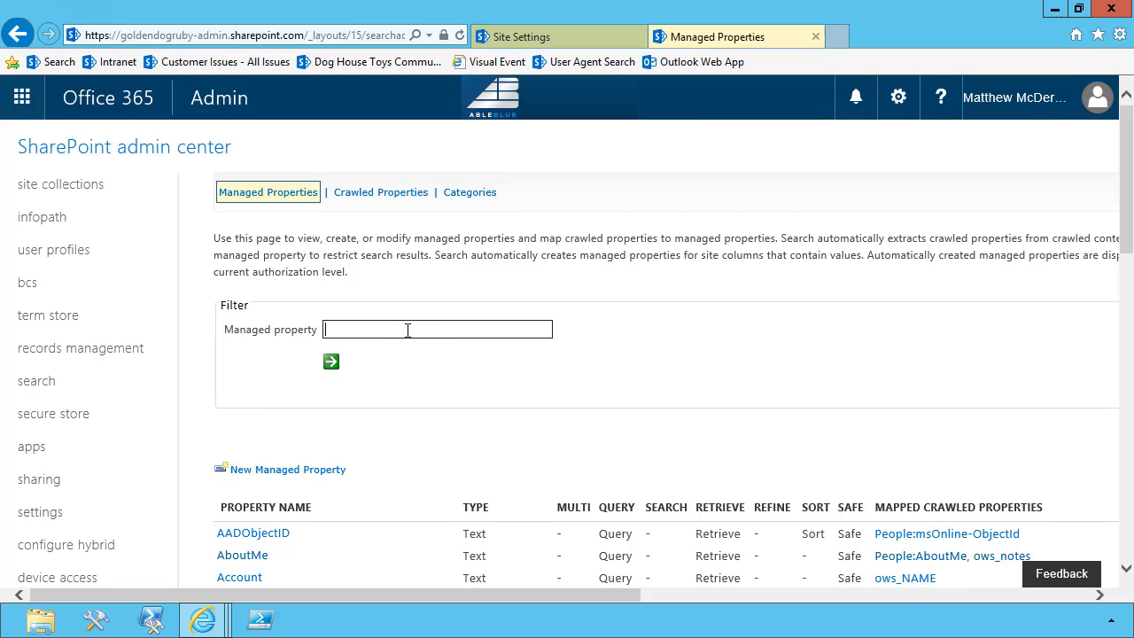
# Step: Filter the managed properties by "RefinableS" and examine the mappings and aliases of the refinable strings
pyautogui.write('Refinable')
pyautogui.write('S')
pyautogui.click(330, 362)
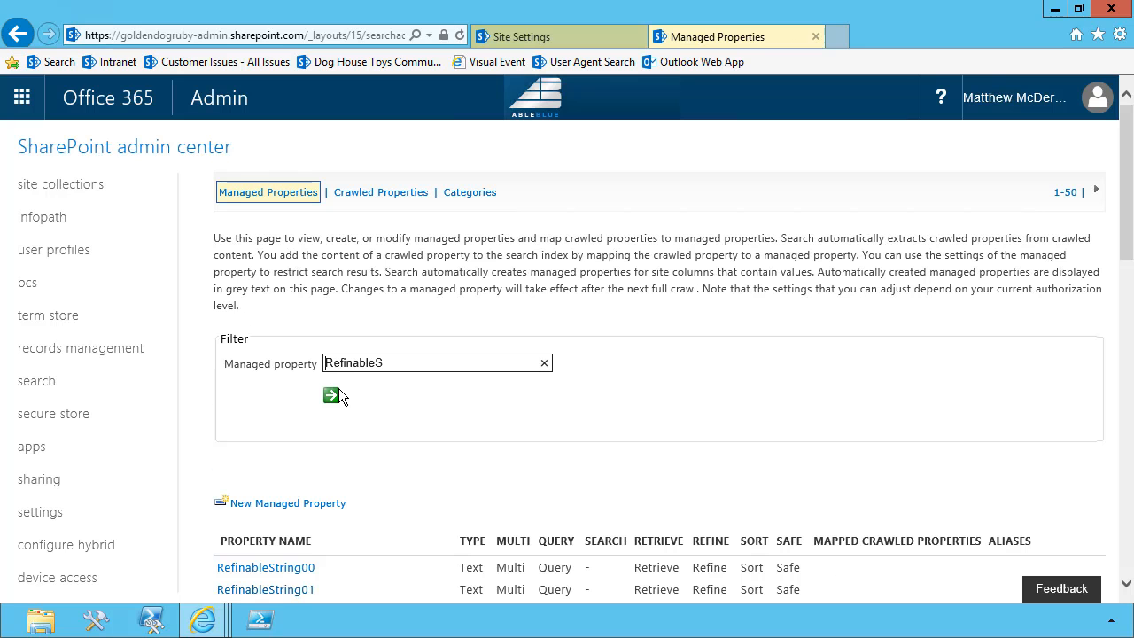
pyautogui.scroll(-3, 353, 462)
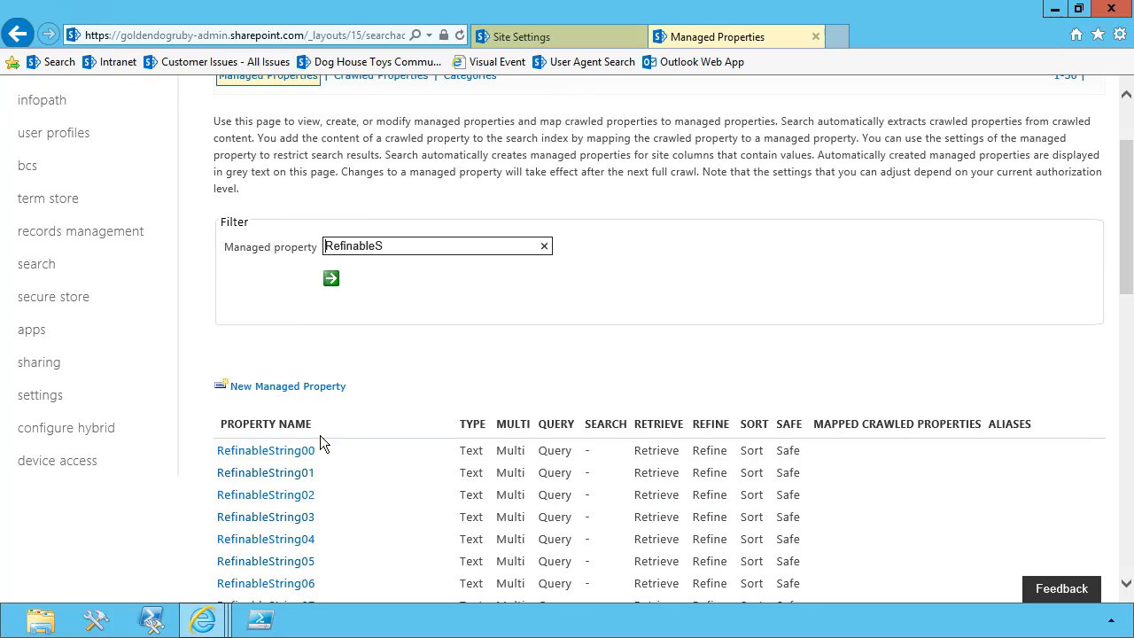
pyautogui.moveTo(1127, 181); pyautogui.dragTo(1124, 120)
pyautogui.scroll(-3, 639, 395)
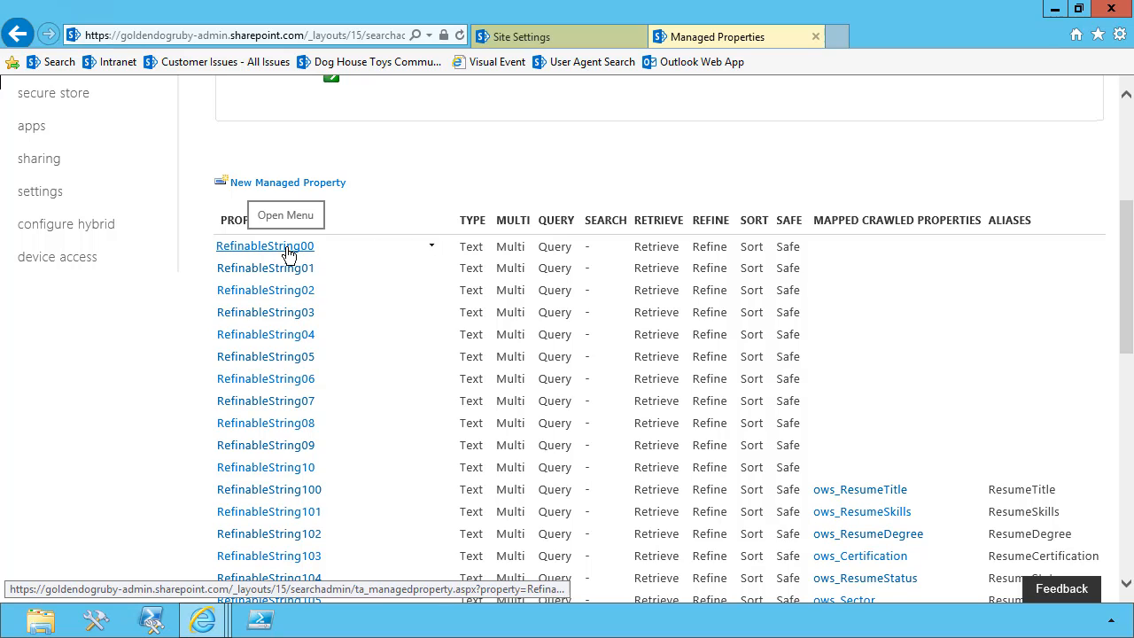
# Step: Open RefinableString00 for editing and set its alias to SiteConfidential
pyautogui.click(432, 247)
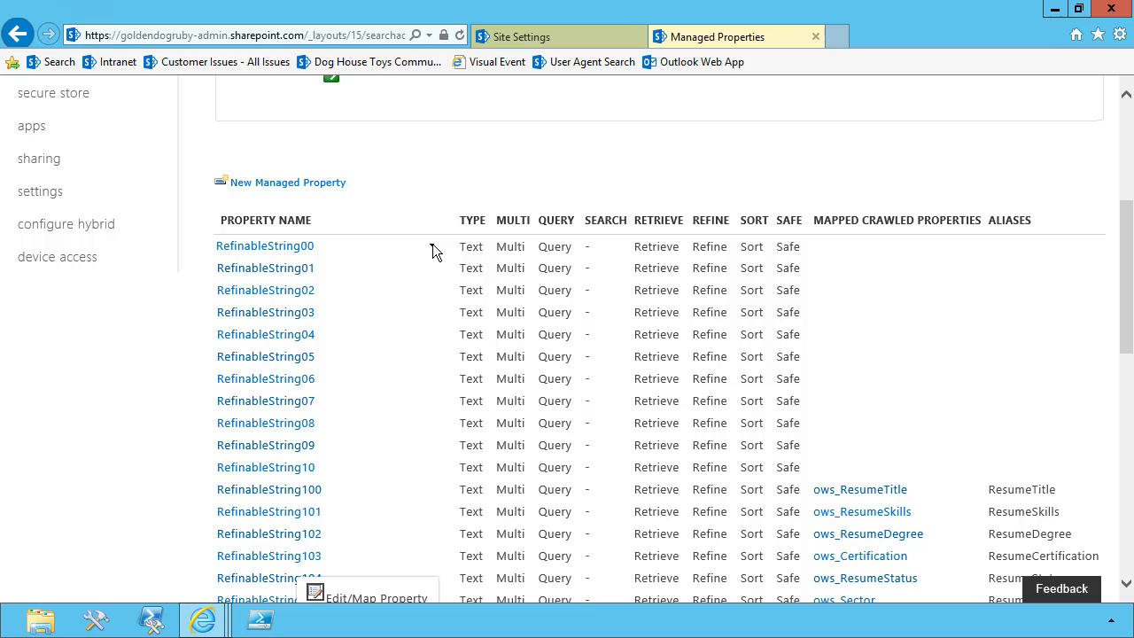
pyautogui.click(363, 598)
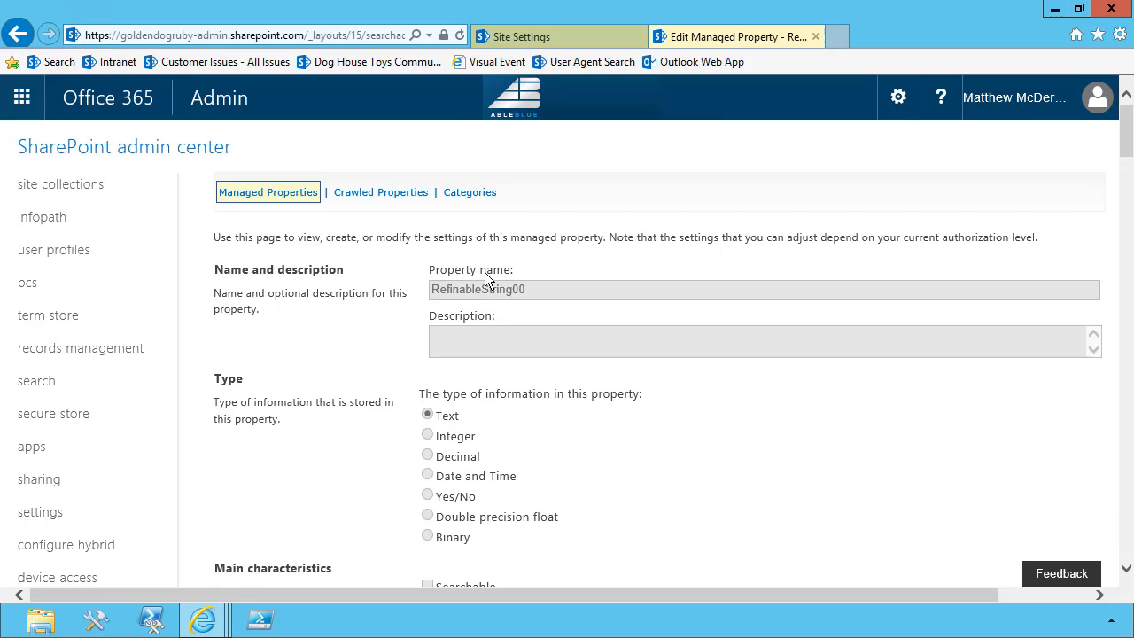
pyautogui.scroll(-4, 506, 315)
pyautogui.scroll(-10, 505, 309)
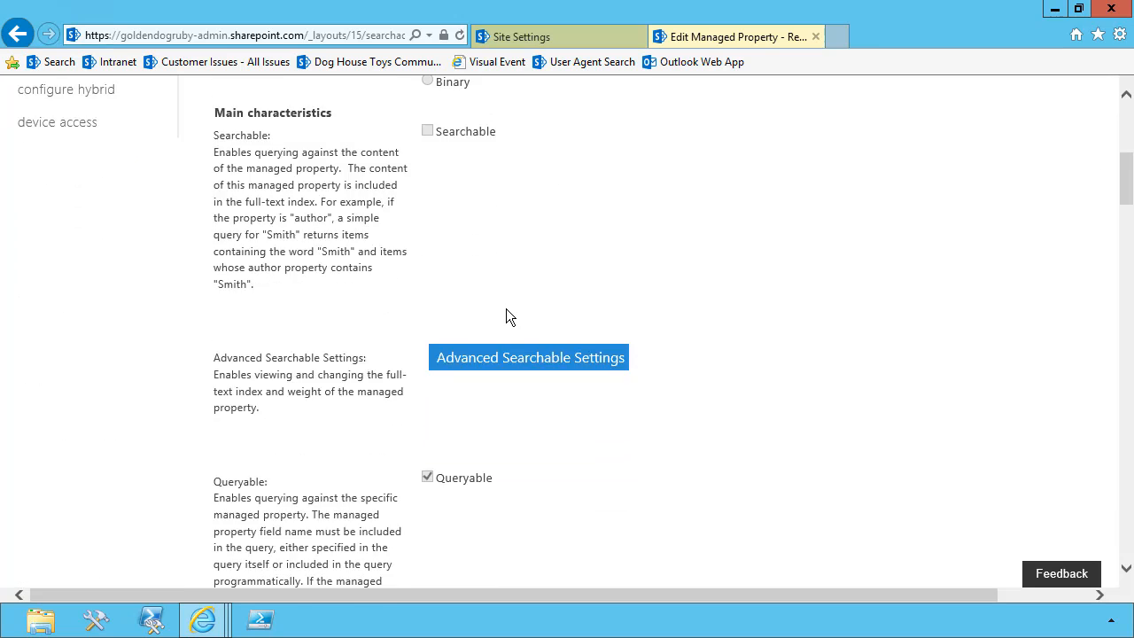
pyautogui.scroll(-3, 505, 317)
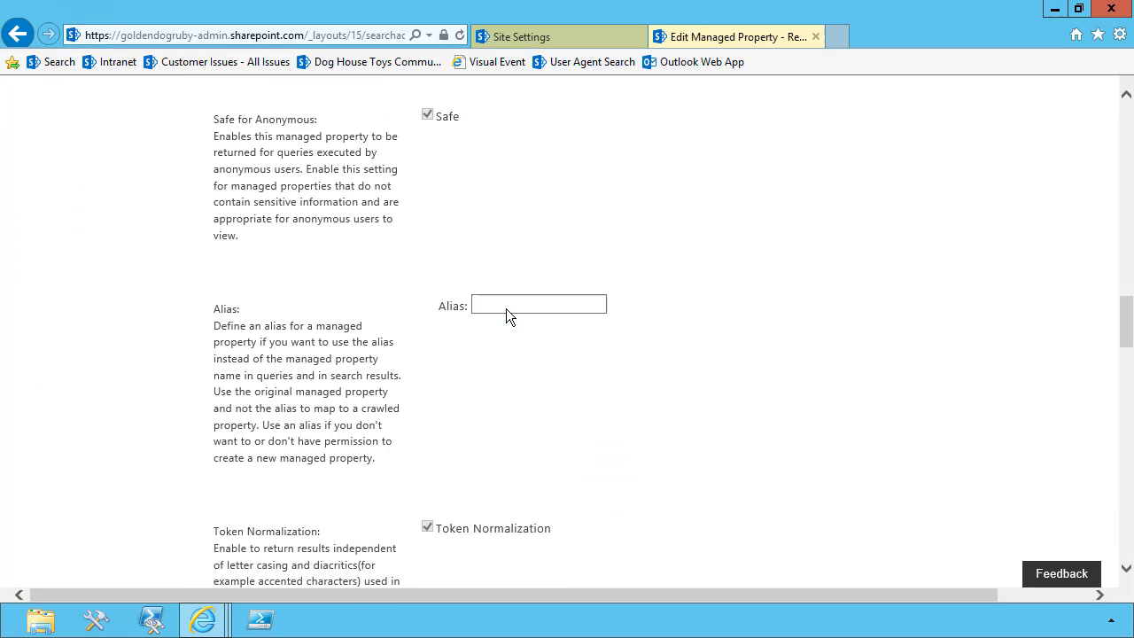
pyautogui.click(506, 306)
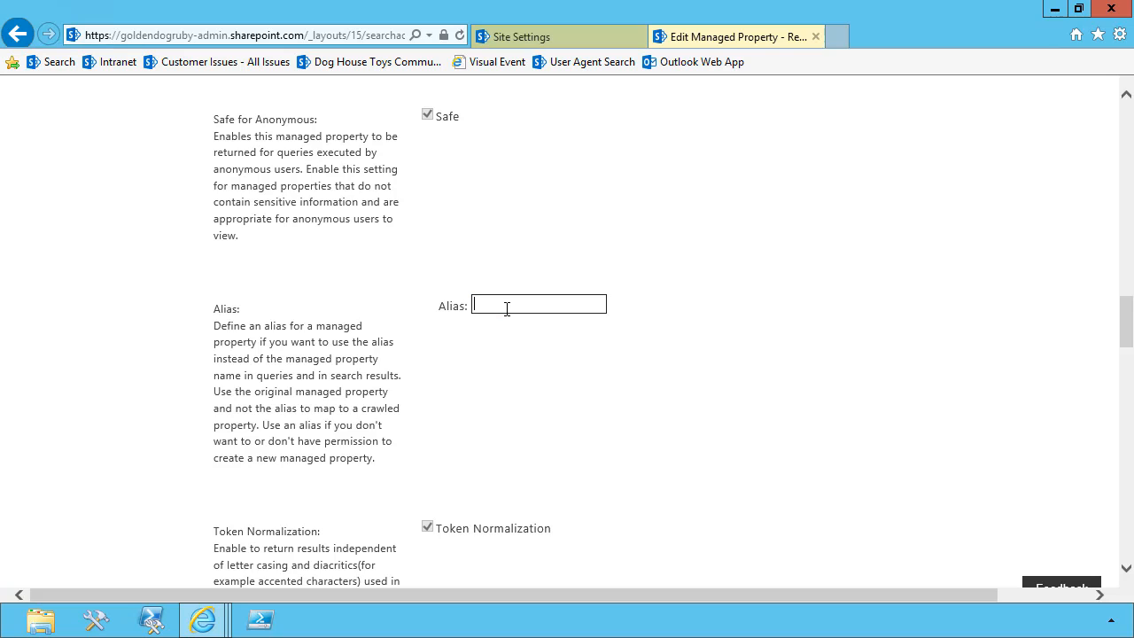
pyautogui.write('SiteConfidential')
# Step: Add a mapping to RefinableString00, finding crawled properties with "SiteCon" and choosing ows_SiteConfidential
pyautogui.scroll(-9, 633, 352)
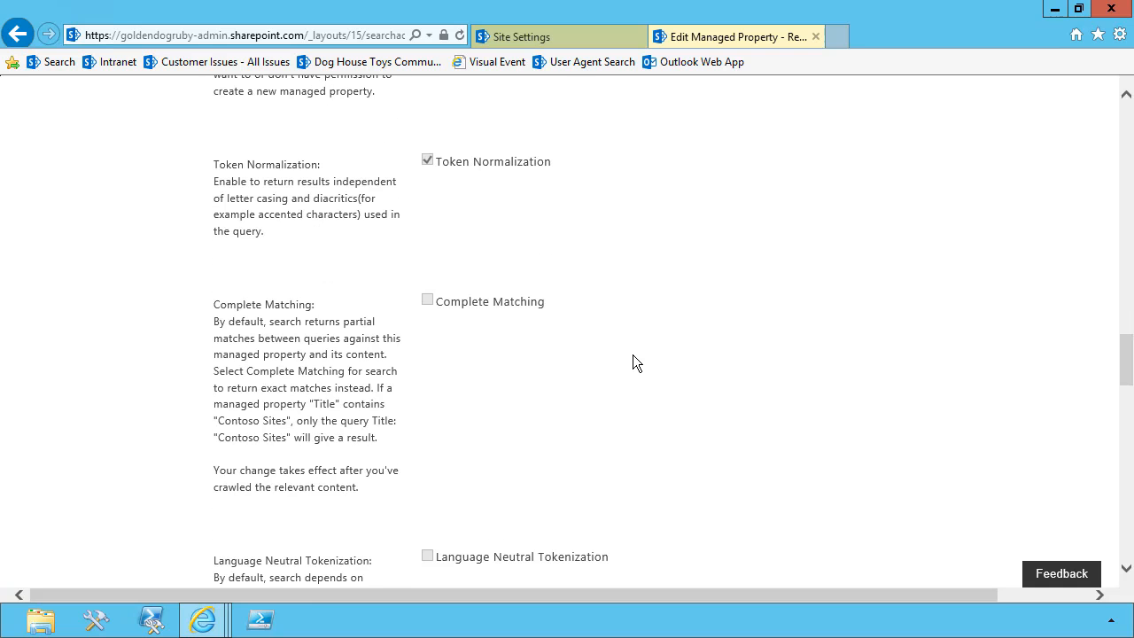
pyautogui.scroll(-4, 633, 361)
pyautogui.click(936, 411)
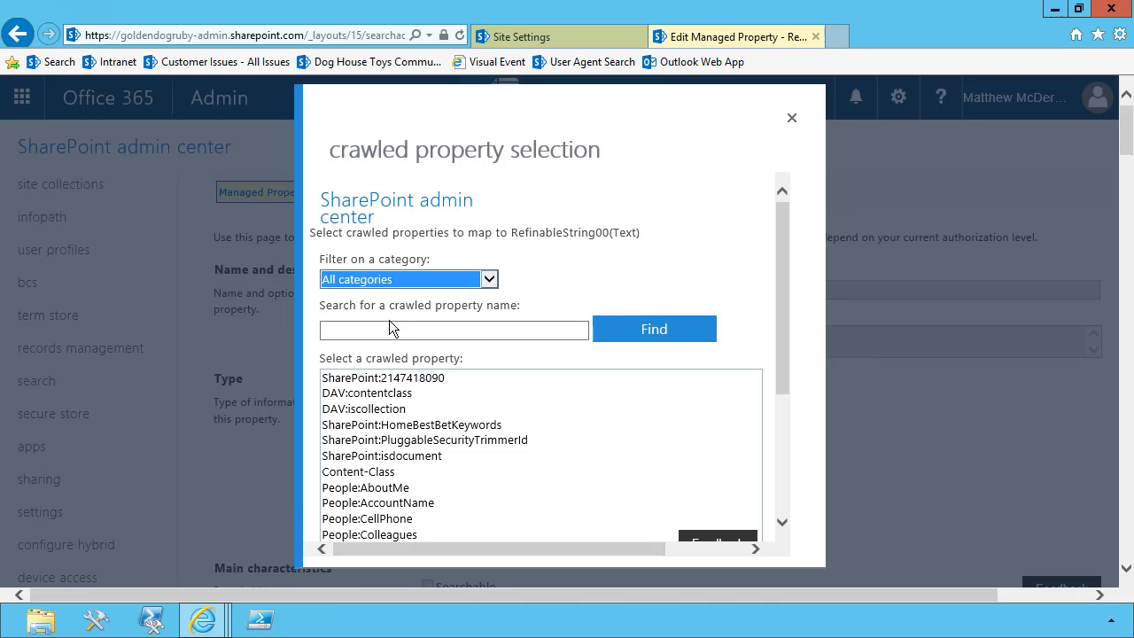
pyautogui.click(384, 329)
pyautogui.write('SiteCon')
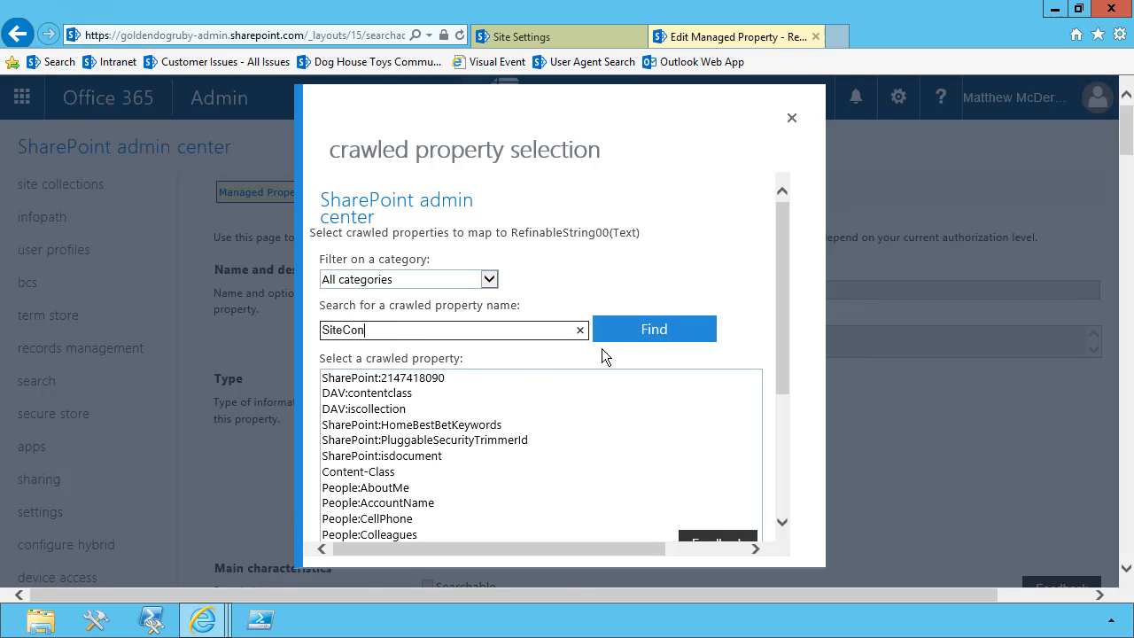
pyautogui.click(633, 328)
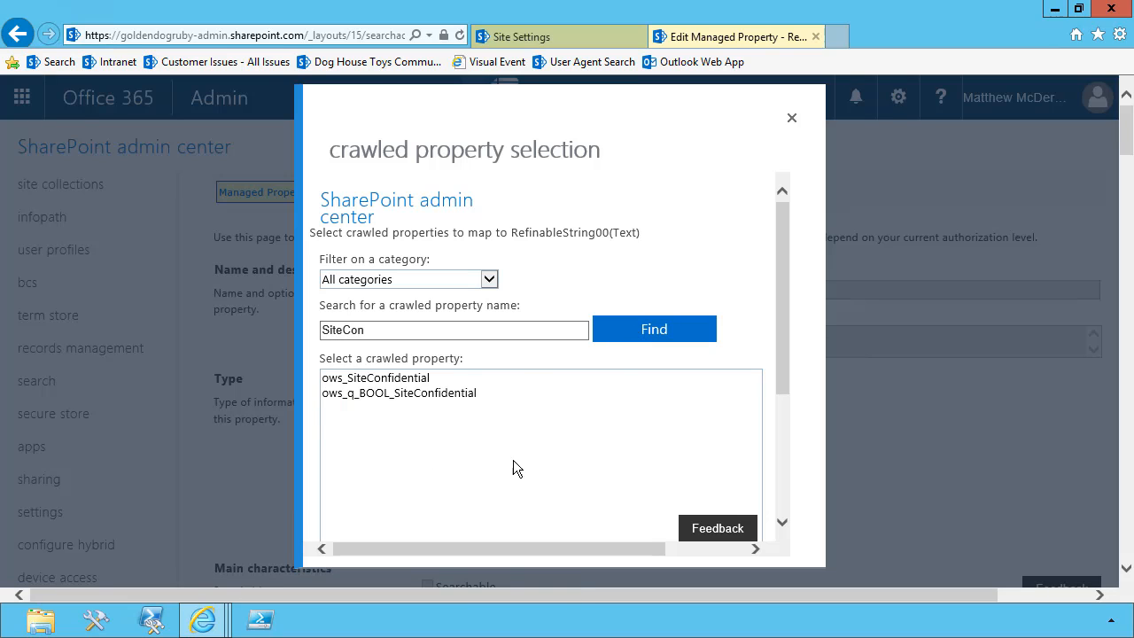
pyautogui.click(359, 378)
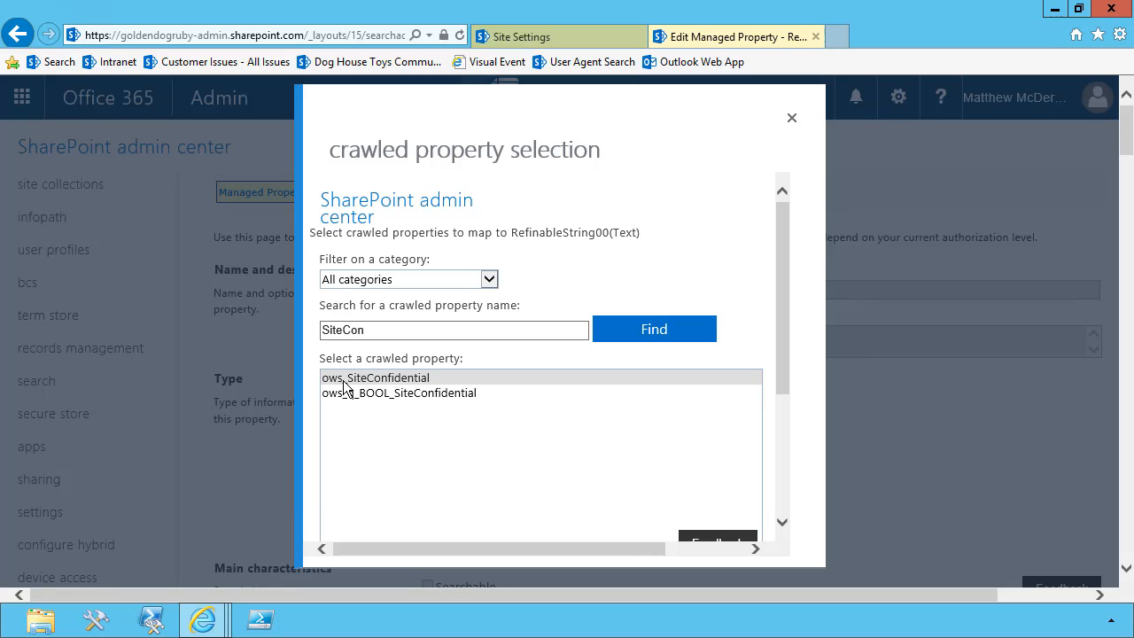
pyautogui.click(356, 379)
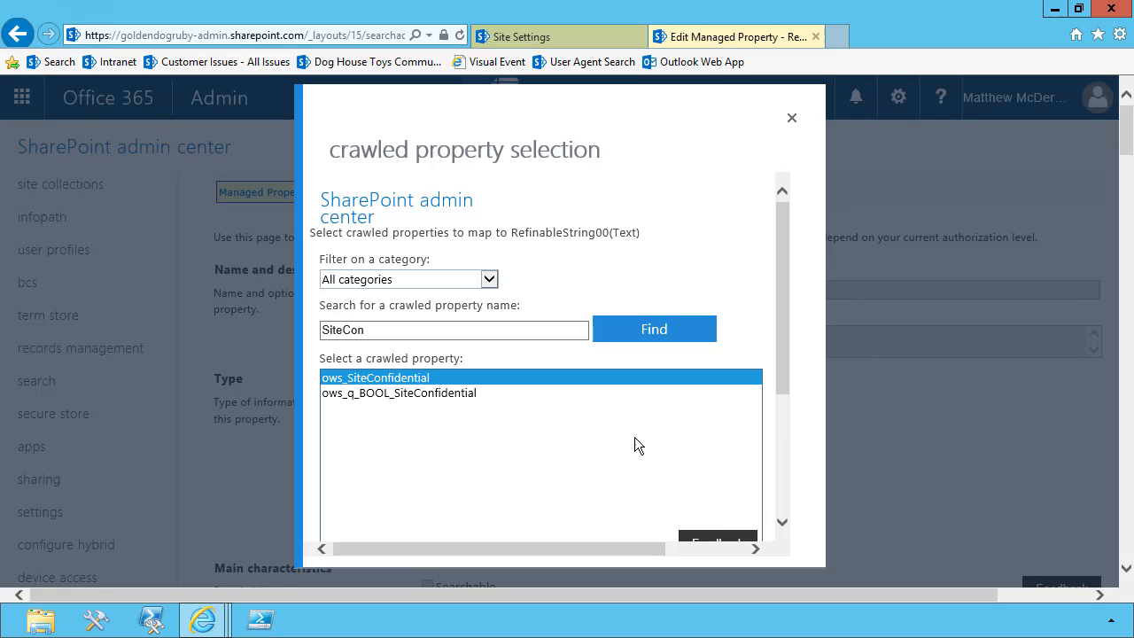
pyautogui.moveTo(784, 379); pyautogui.dragTo(791, 514)
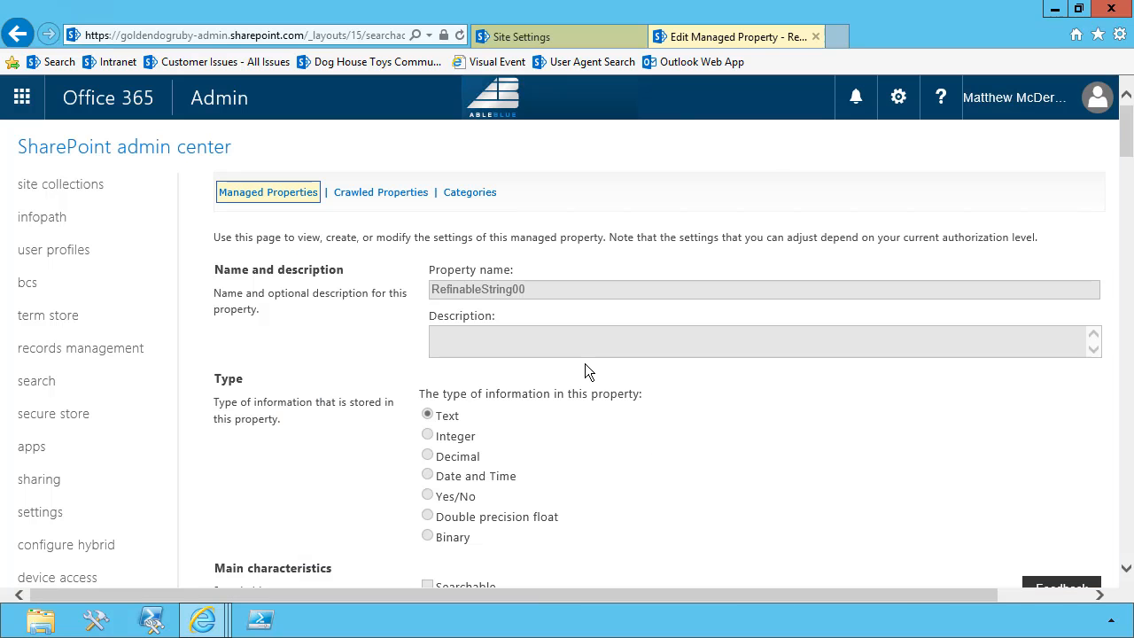
# Step: Check the crawled property mapping of RefinableString00 and save the managed property
pyautogui.scroll(-10, 739, 477)
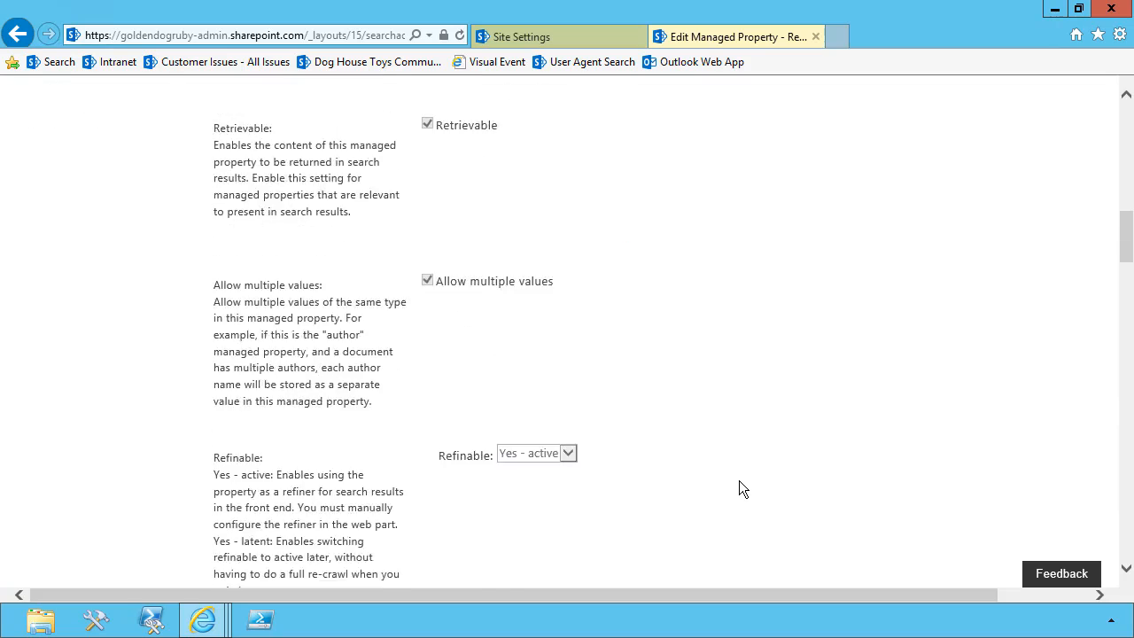
pyautogui.scroll(-12, 738, 480)
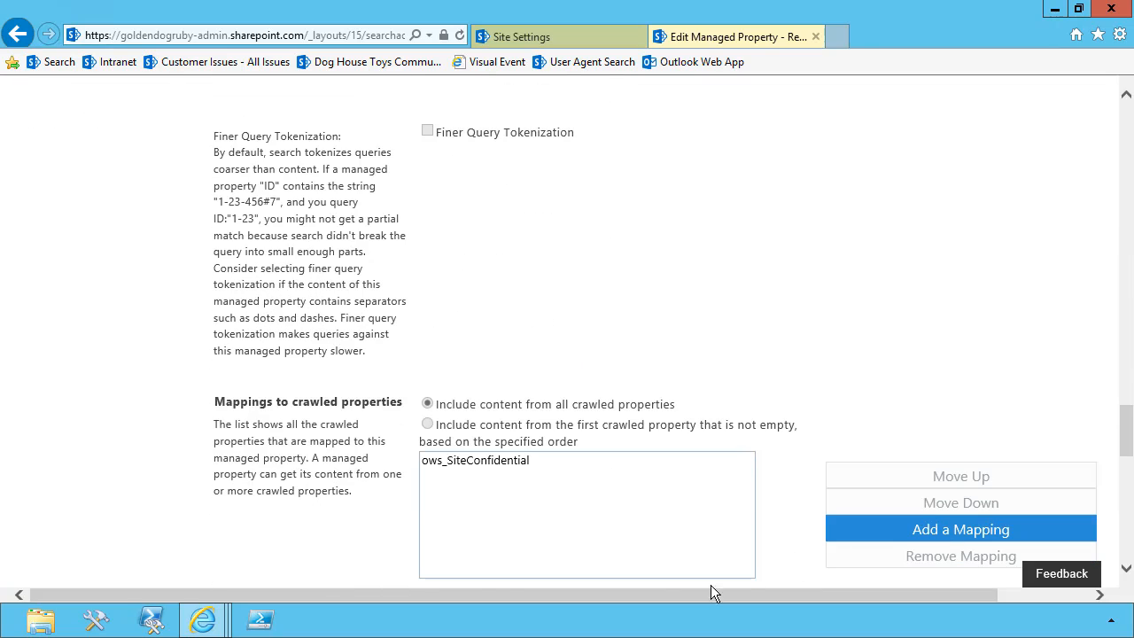
pyautogui.scroll(-10, 875, 465)
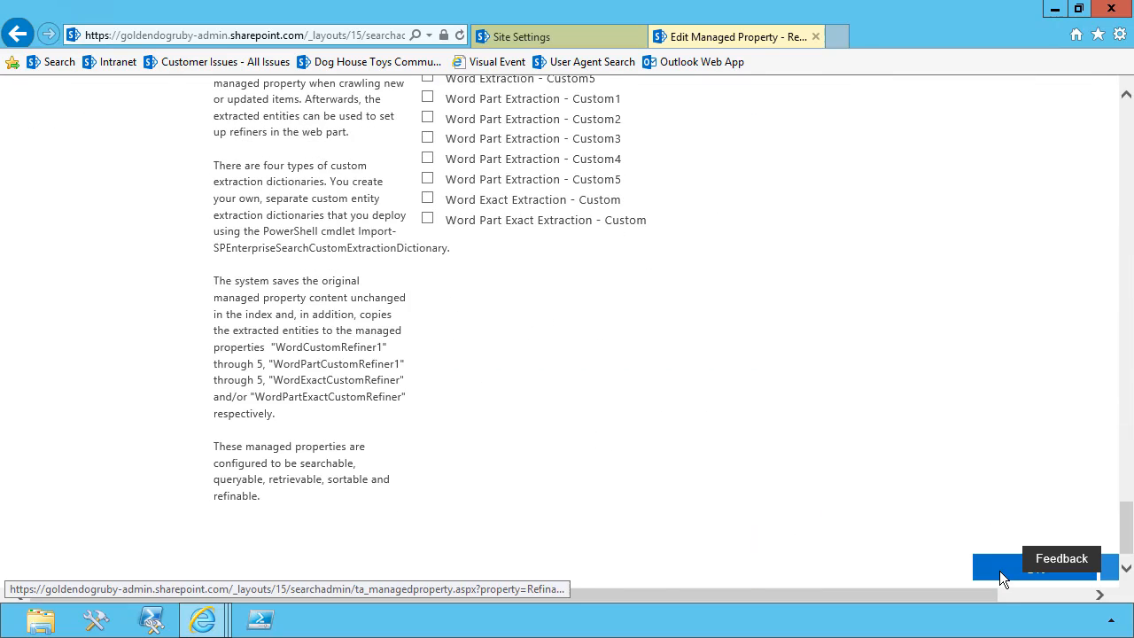
pyautogui.click(999, 571)
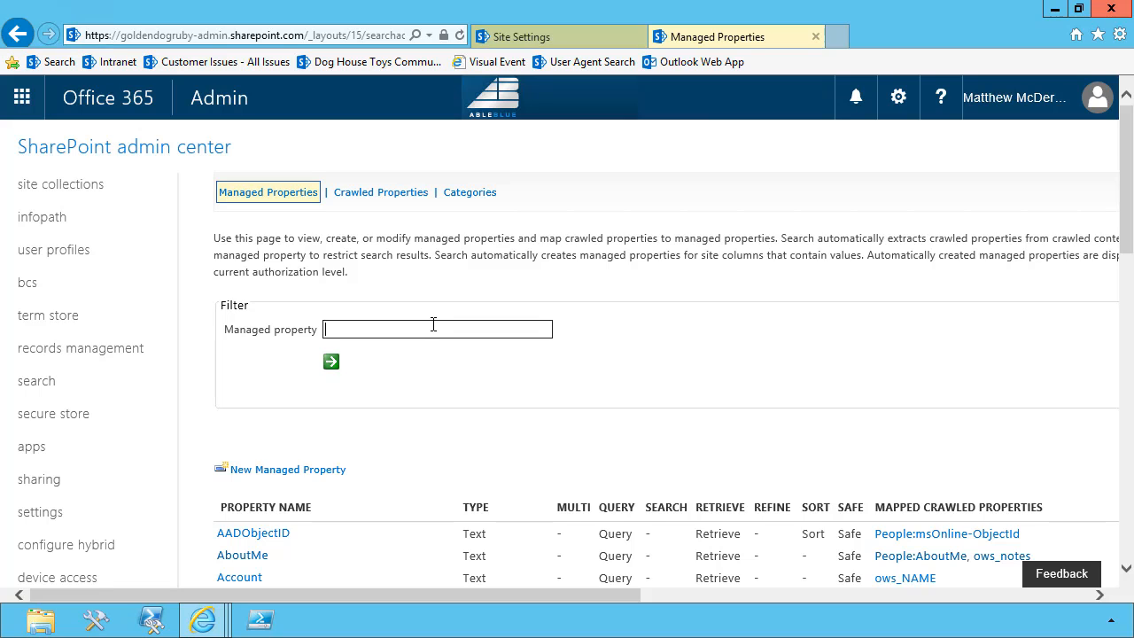
# Step: Filter the managed properties by "Site" and examine the mapped crawled properties of the site information entries
pyautogui.write('Site')
pyautogui.press('Return')
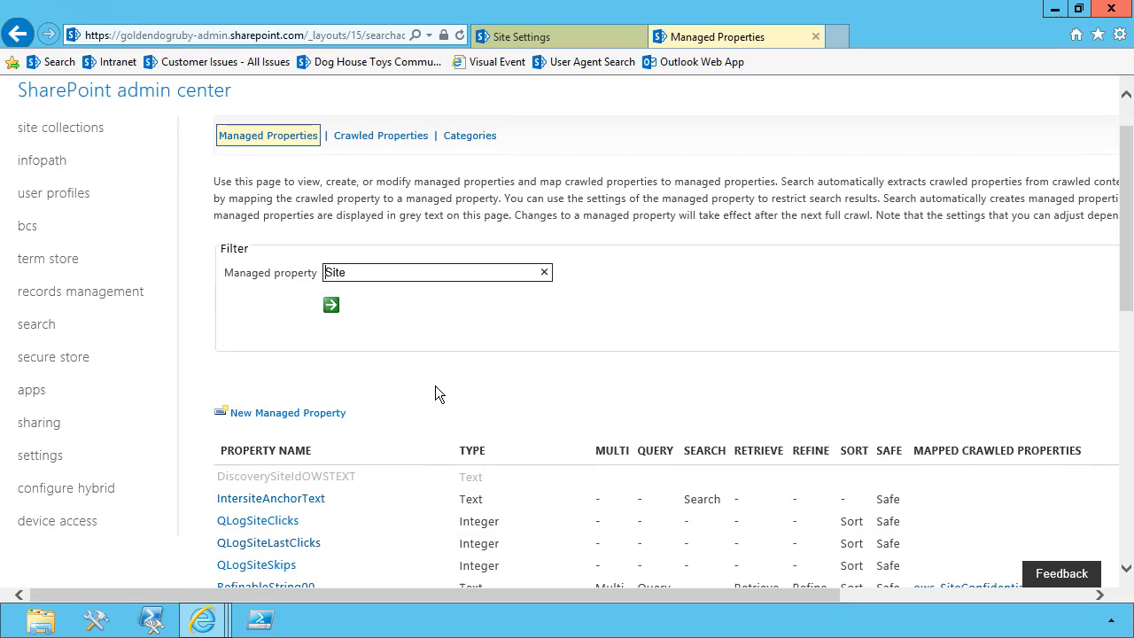
pyautogui.scroll(-4, 435, 385)
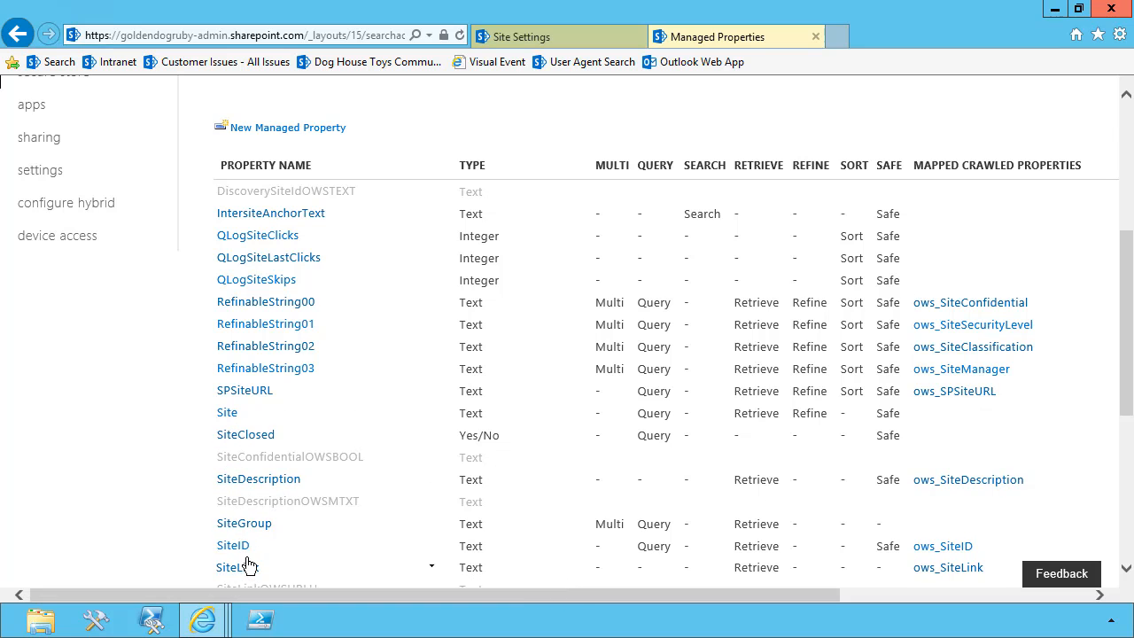
pyautogui.scroll(-3, 248, 565)
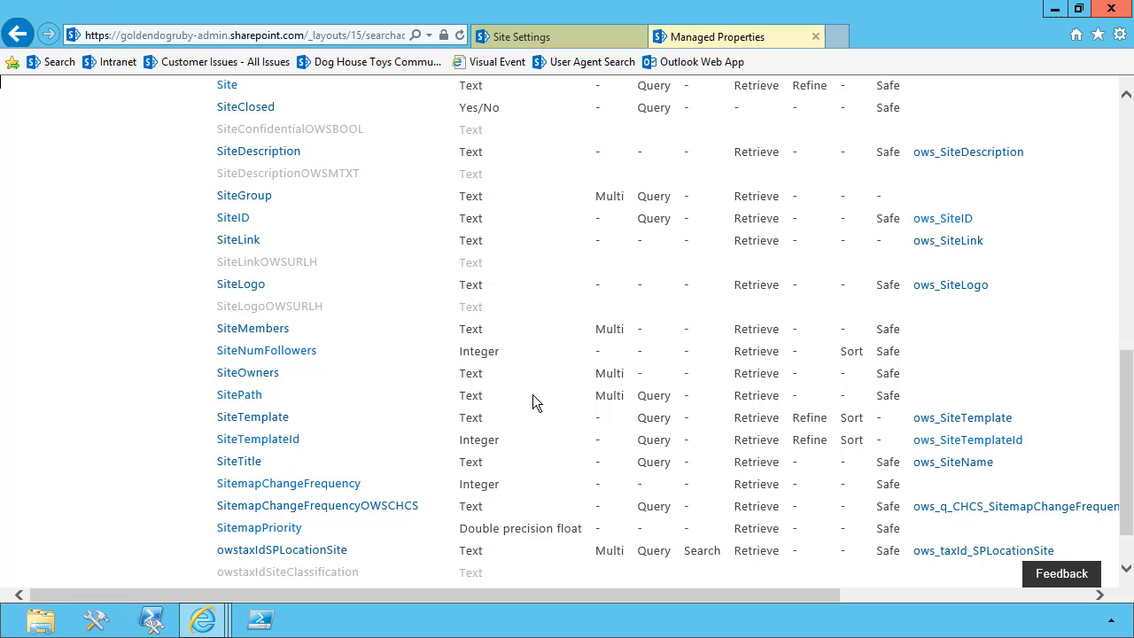
# Step: Switch to the demo site's settings page and open the list settings of the Site Information list
pyautogui.click(554, 41)
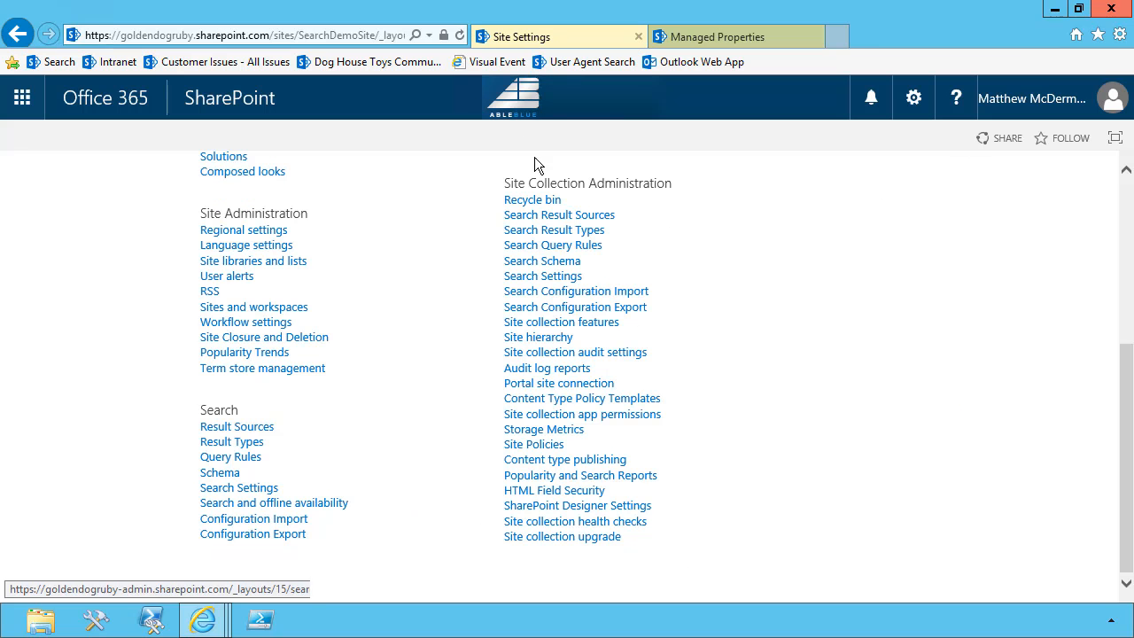
pyautogui.scroll(5, 789, 421)
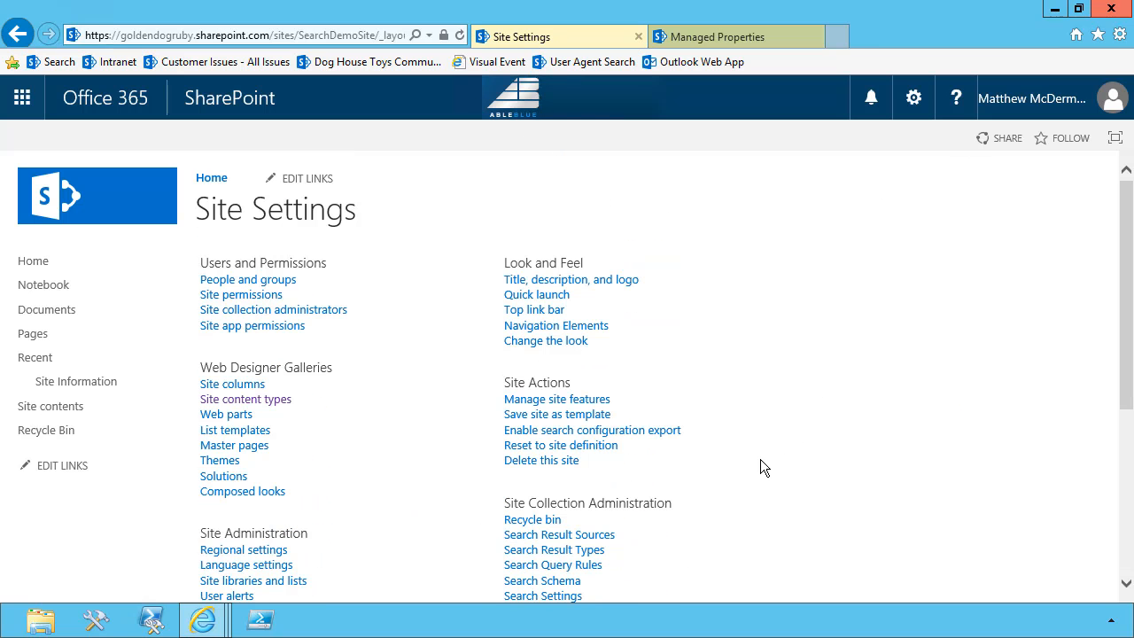
pyautogui.click(59, 386)
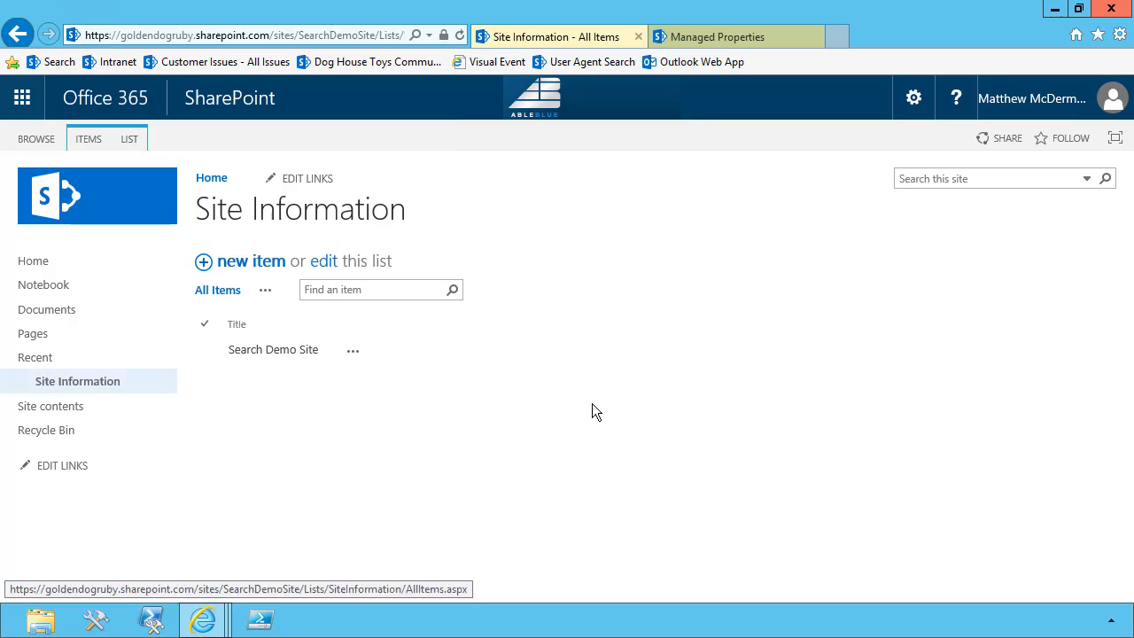
pyautogui.click(913, 99)
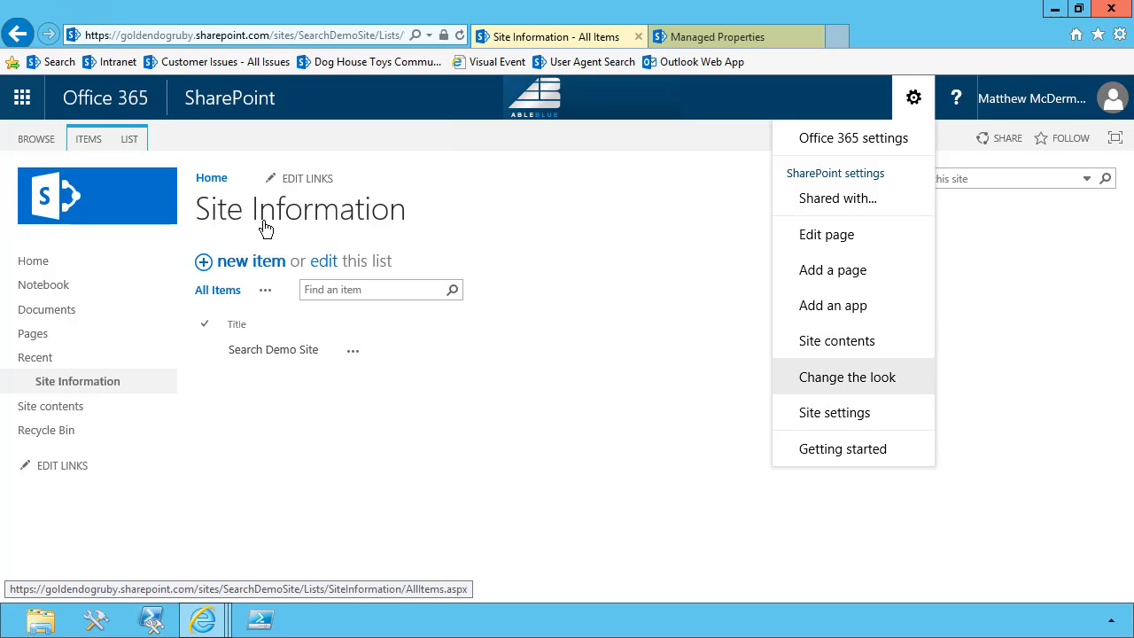
pyautogui.click(141, 140)
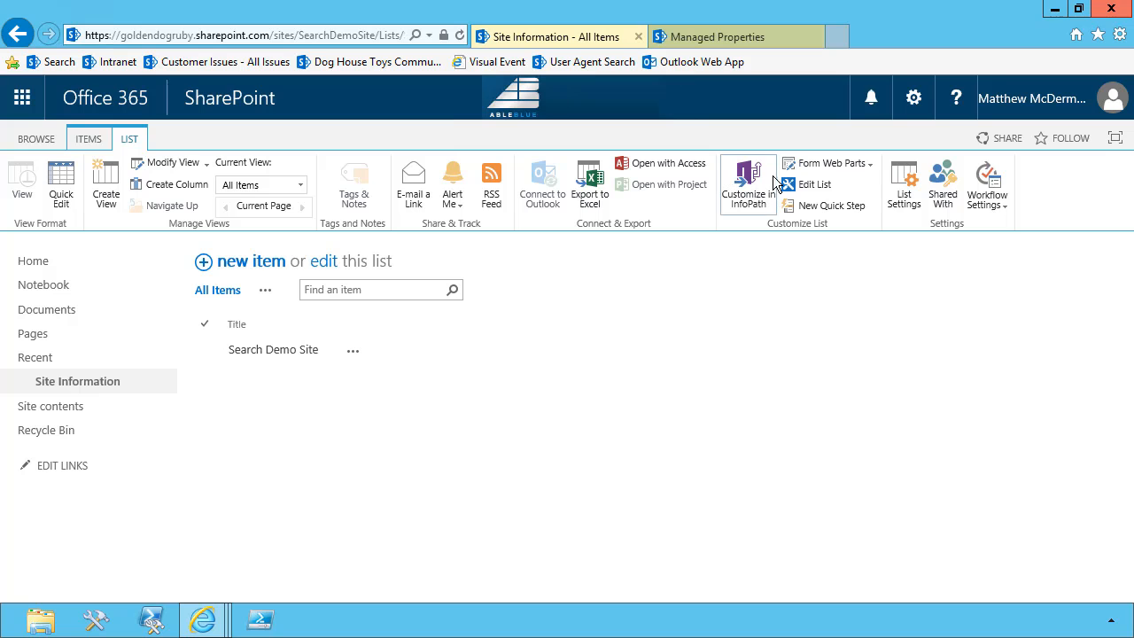
pyautogui.click(907, 190)
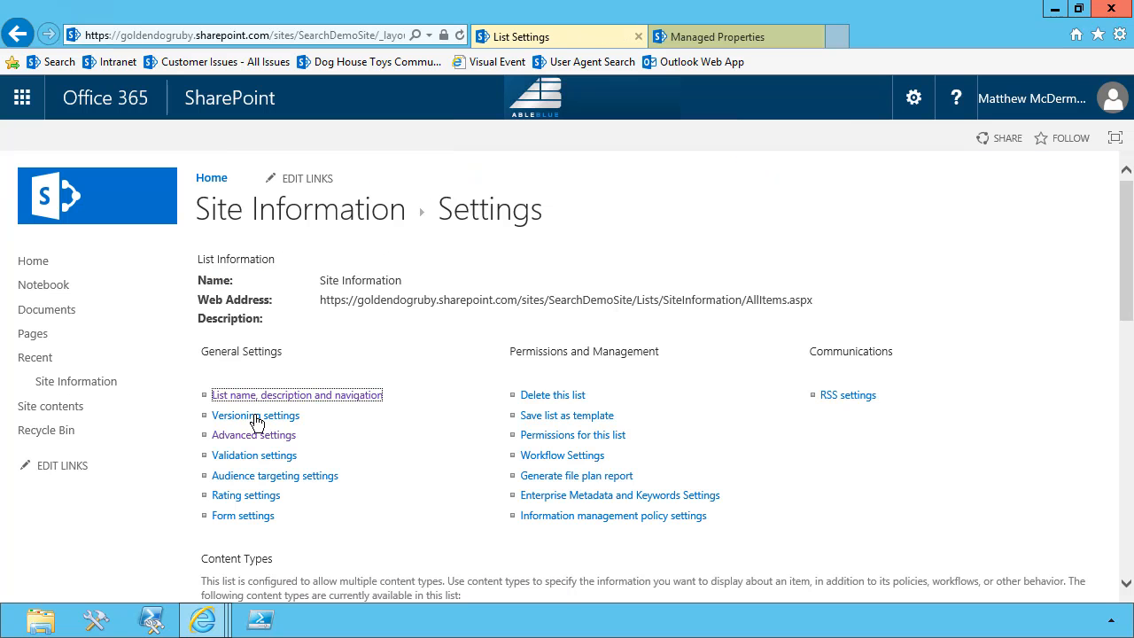
# Step: Request a reindex of the Site Information list from its advanced settings
pyautogui.click(252, 442)
pyautogui.scroll(-10, 458, 442)
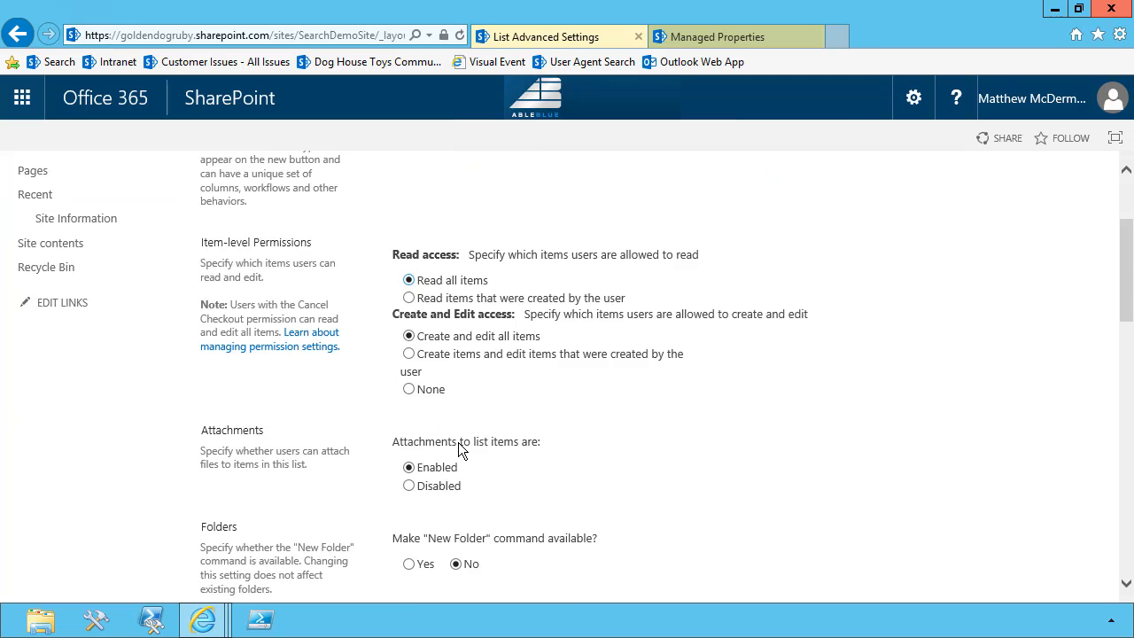
pyautogui.scroll(-1, 458, 442)
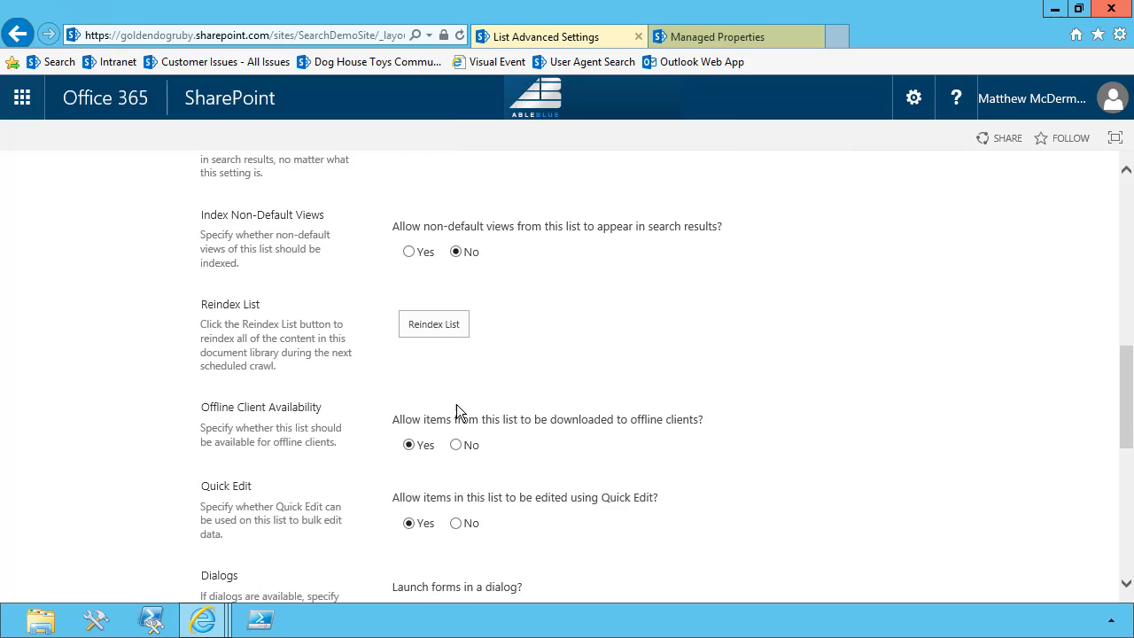
pyautogui.click(436, 328)
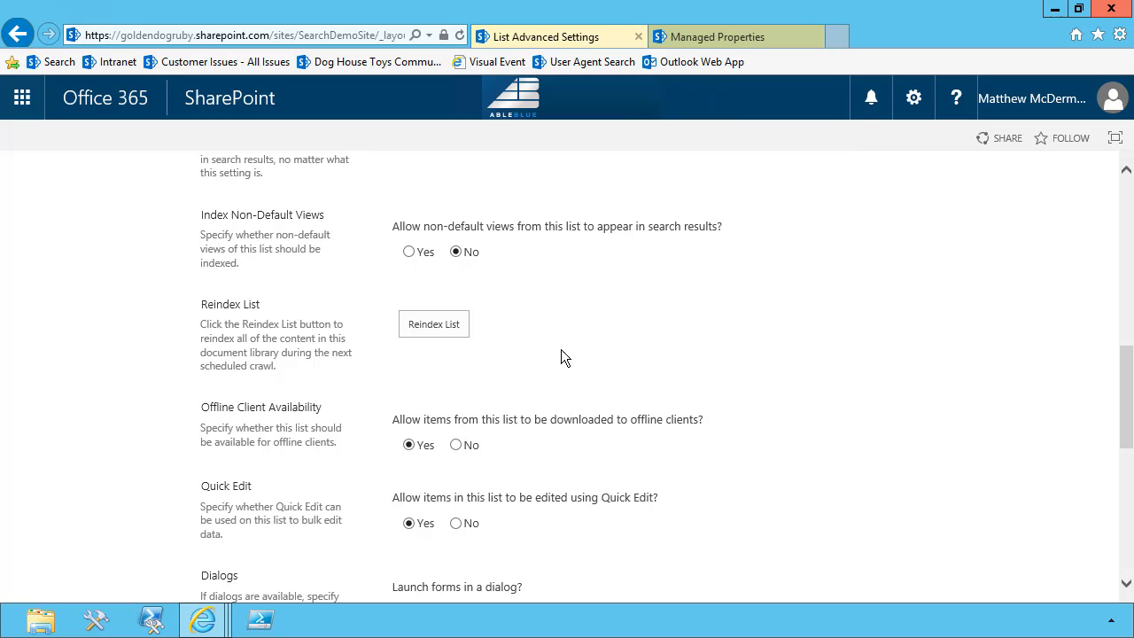
# Step: Return to the demo site's home page and set the search scope to Everything
pyautogui.scroll(7, 725, 370)
pyautogui.scroll(1, 567, 289)
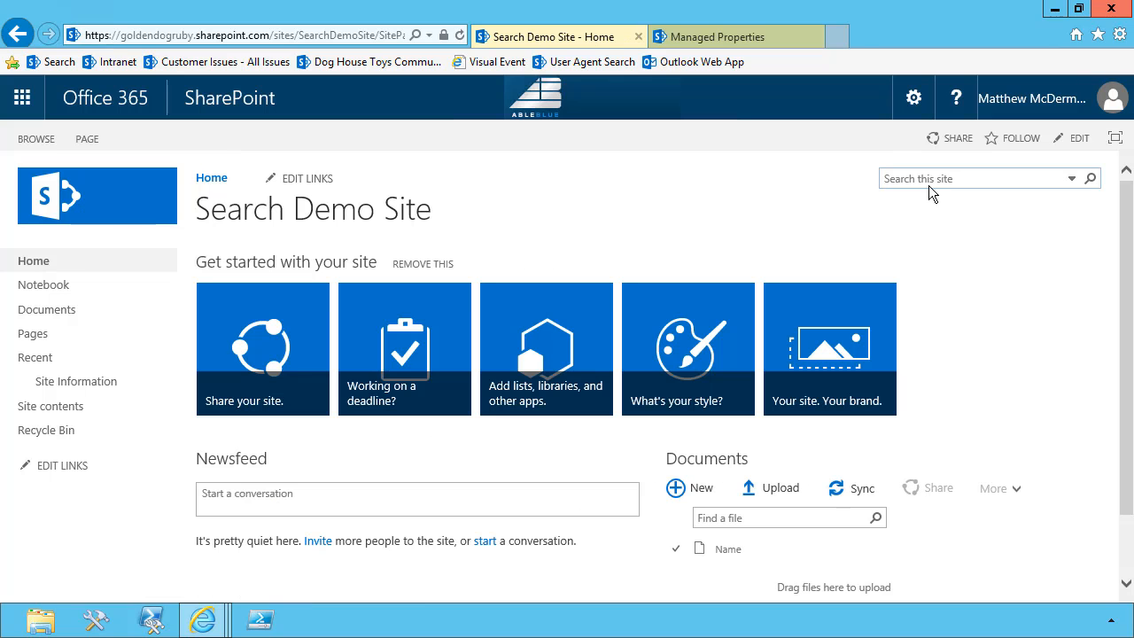
pyautogui.click(1070, 179)
pyautogui.click(923, 207)
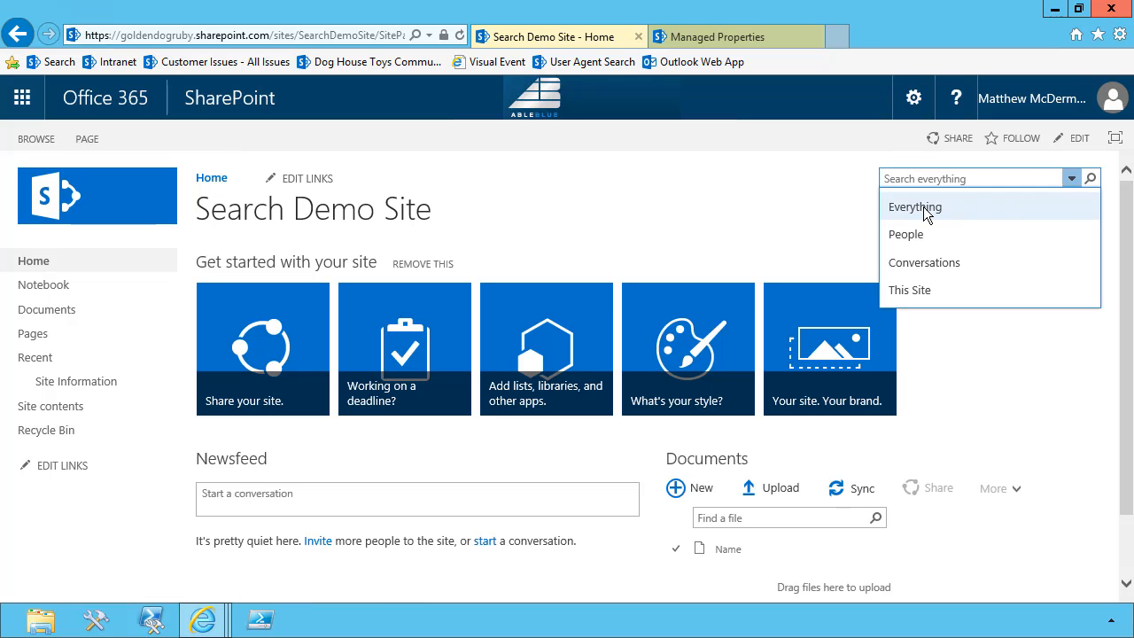
# Step: Search for SiteSecurityLevel=Low and widen the results from the demo site to Everything
pyautogui.click(893, 182)
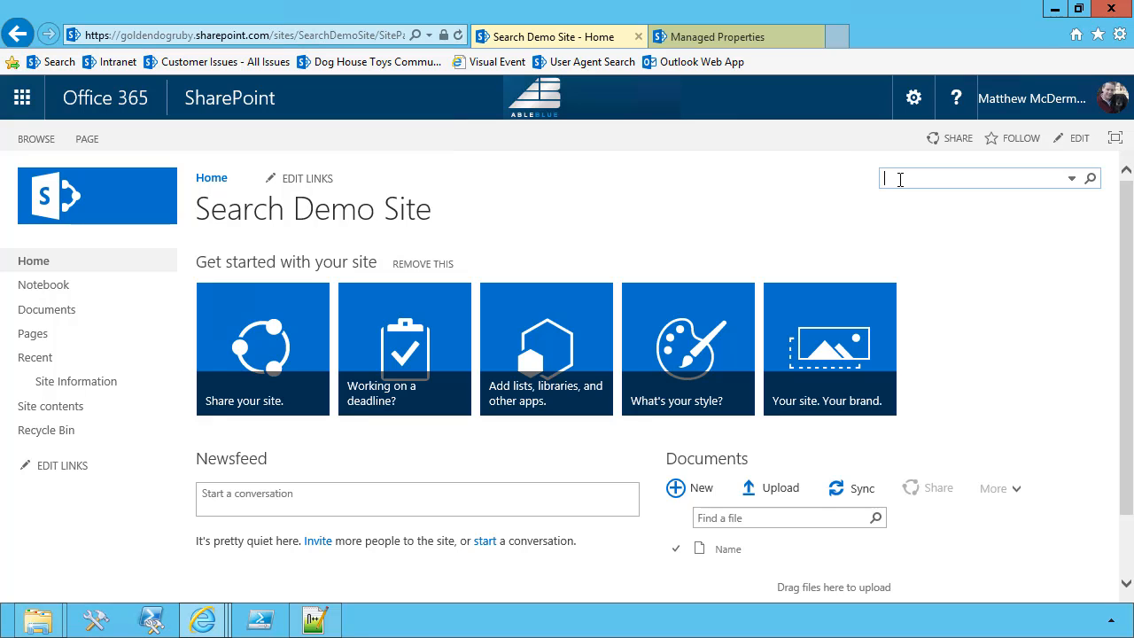
pyautogui.write('SiteSecurityLevel=Low')
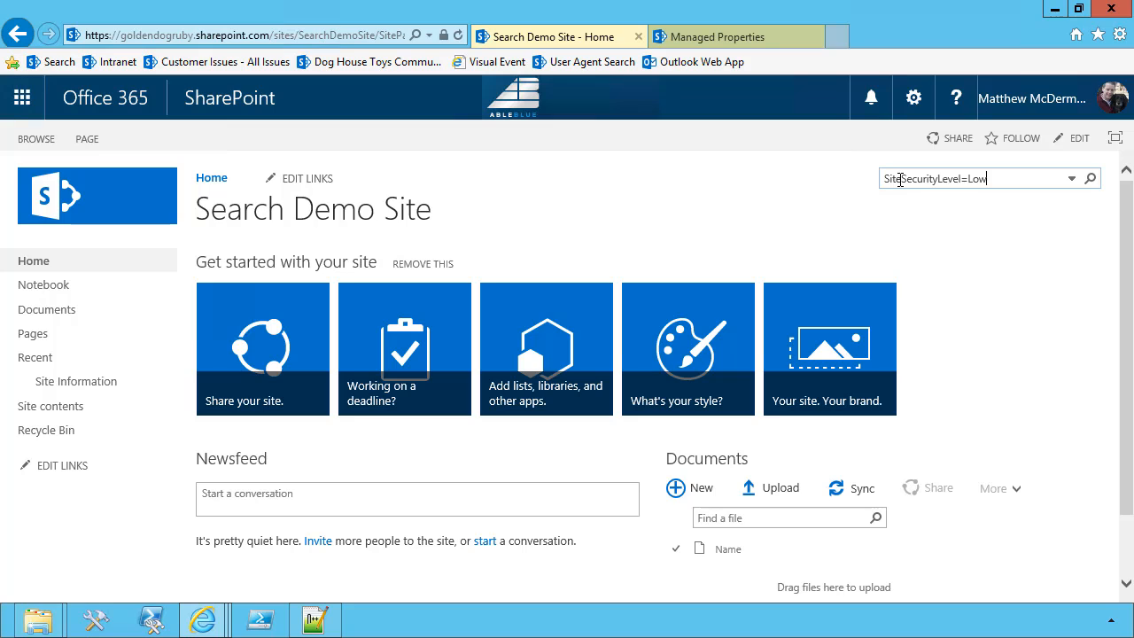
pyautogui.press('Return')
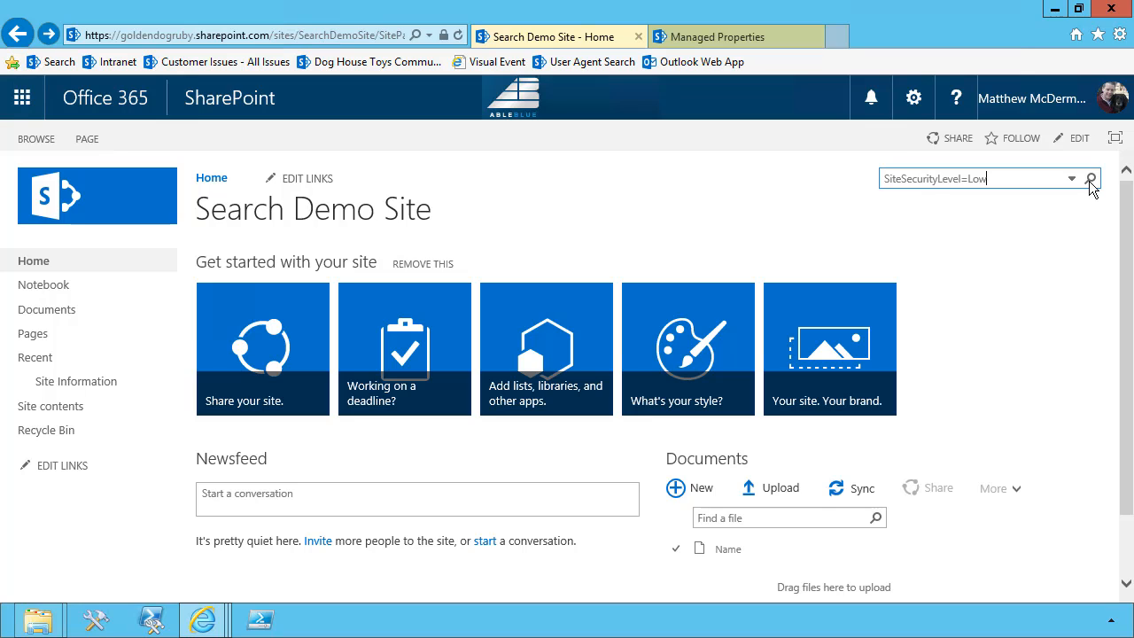
pyautogui.click(1090, 180)
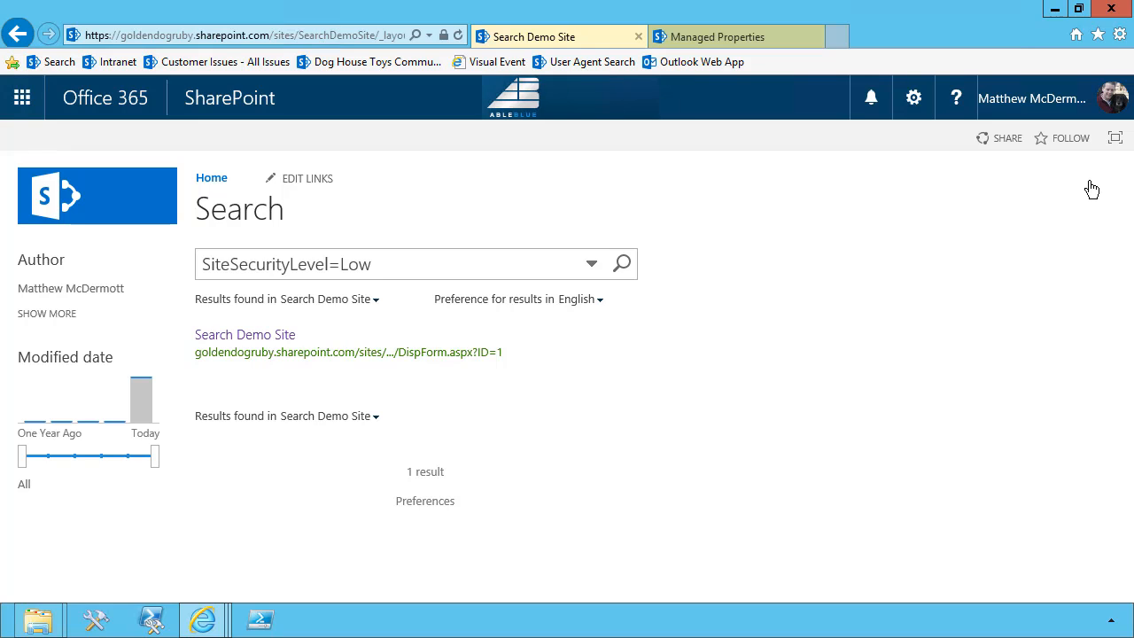
pyautogui.click(371, 301)
pyautogui.click(343, 324)
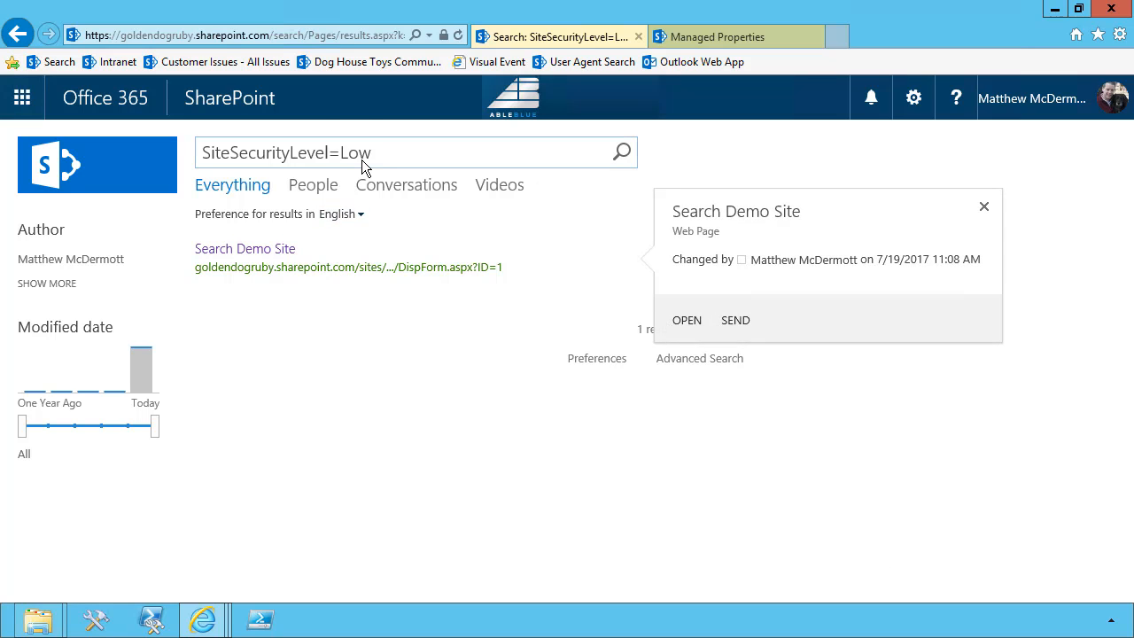
# Step: Replace the current query with a SiteManager property search for the site manager's first name and run it
pyautogui.doubleClick(285, 152)
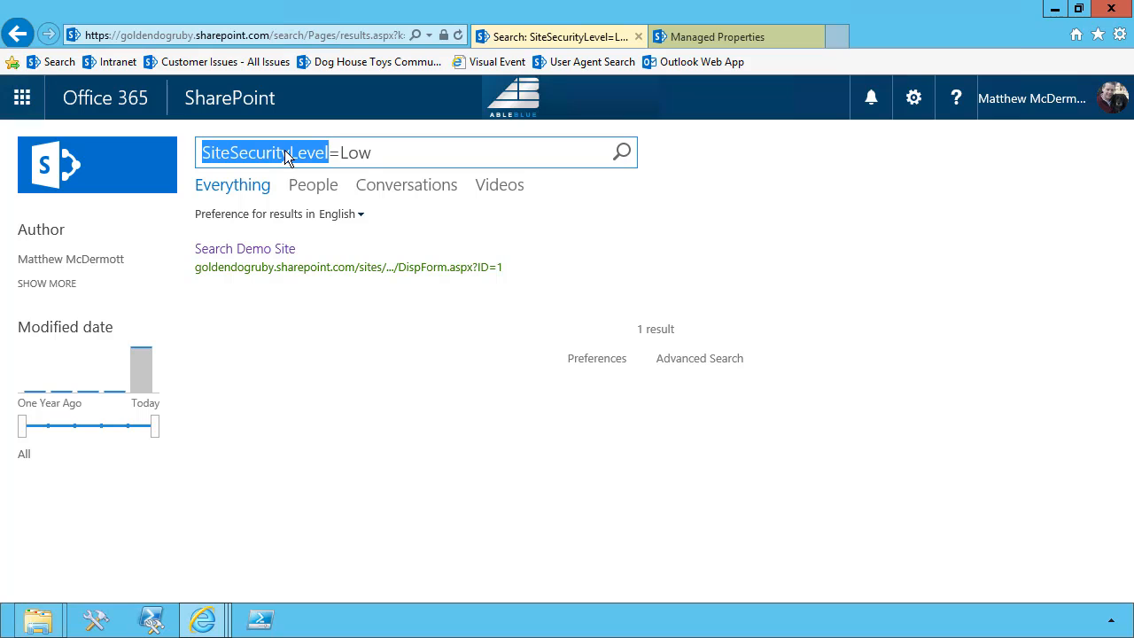
pyautogui.press('Right')
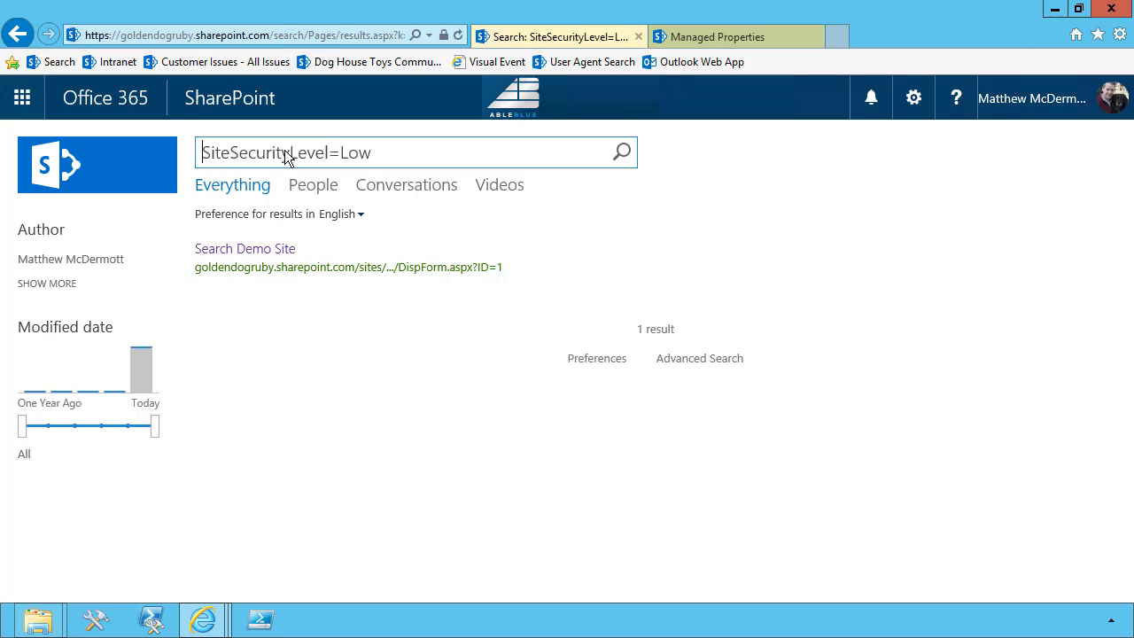
pyautogui.press('Left')
pyautogui.press('Left')
pyautogui.press('Left')
pyautogui.press('Left')
pyautogui.press('Left')
pyautogui.press('Left')
pyautogui.press('Left')
pyautogui.press('Left')
pyautogui.press('Left')
pyautogui.press('Left')
pyautogui.press('Left')
pyautogui.press('Left')
pyautogui.press('Left')
pyautogui.hotkey('shift', 'End')
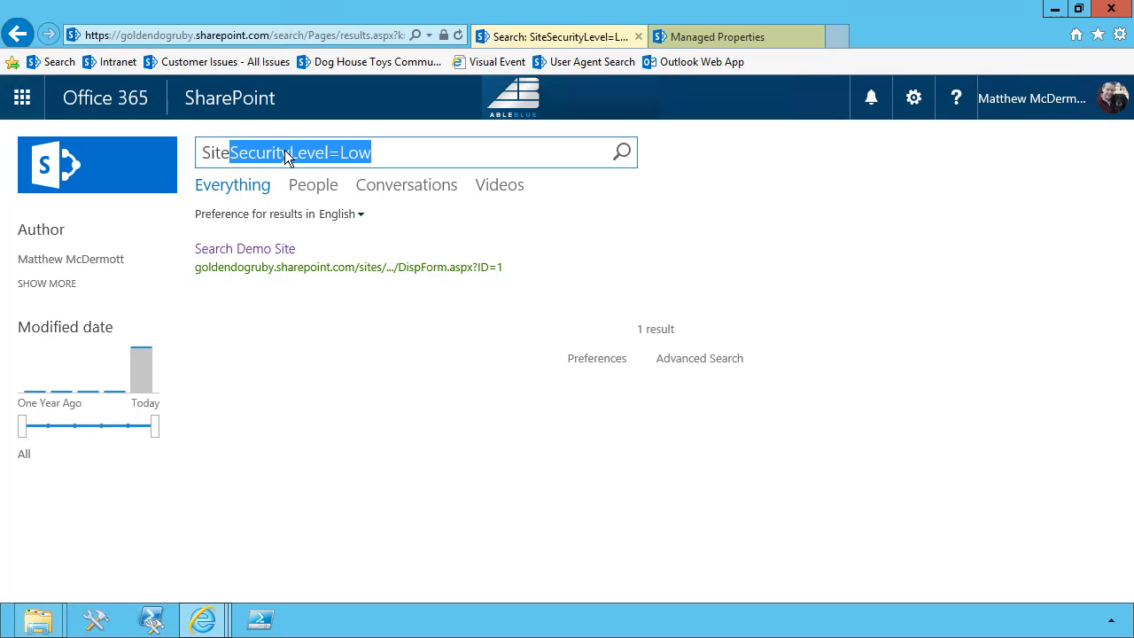
pyautogui.write('Manage3r')
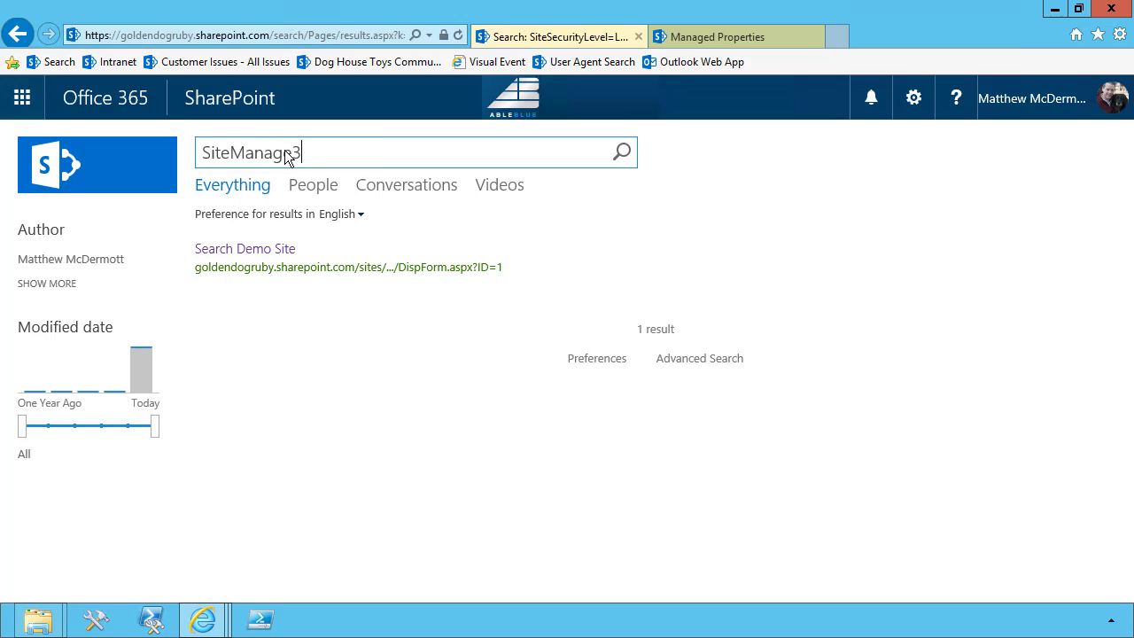
pyautogui.press('BackSpace')
pyautogui.press('BackSpace')
pyautogui.write('r:Matthew')
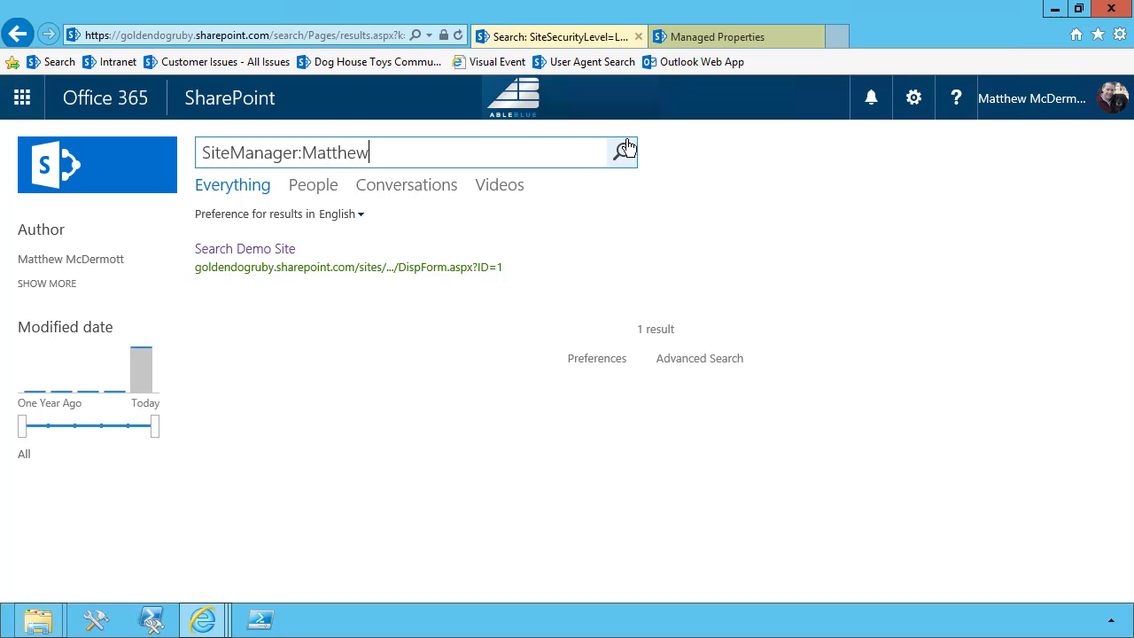
pyautogui.press('Return')
# Step: Return to the search center home page, search for Search Demo and preview the first result's details
pyautogui.click(122, 173)
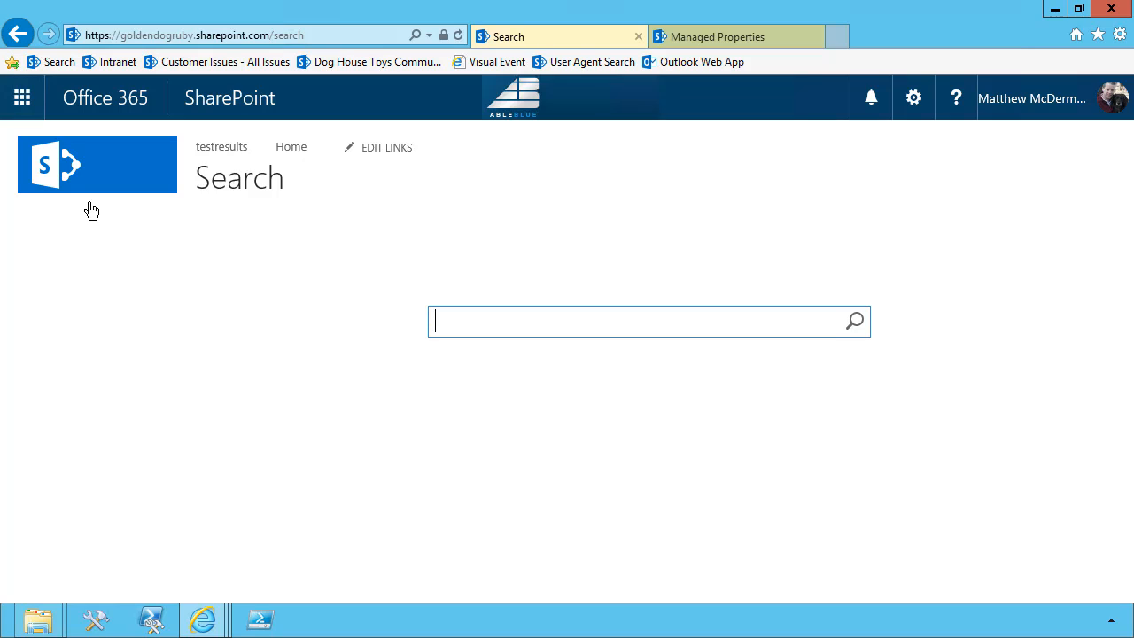
pyautogui.write('Search Demo')
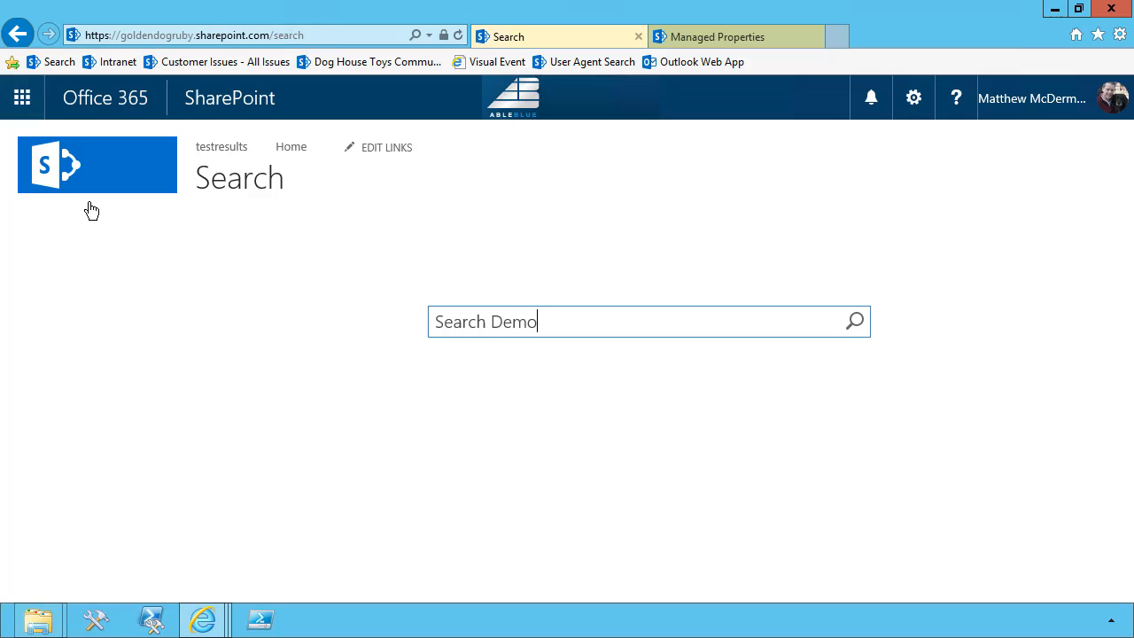
pyautogui.press('Return')
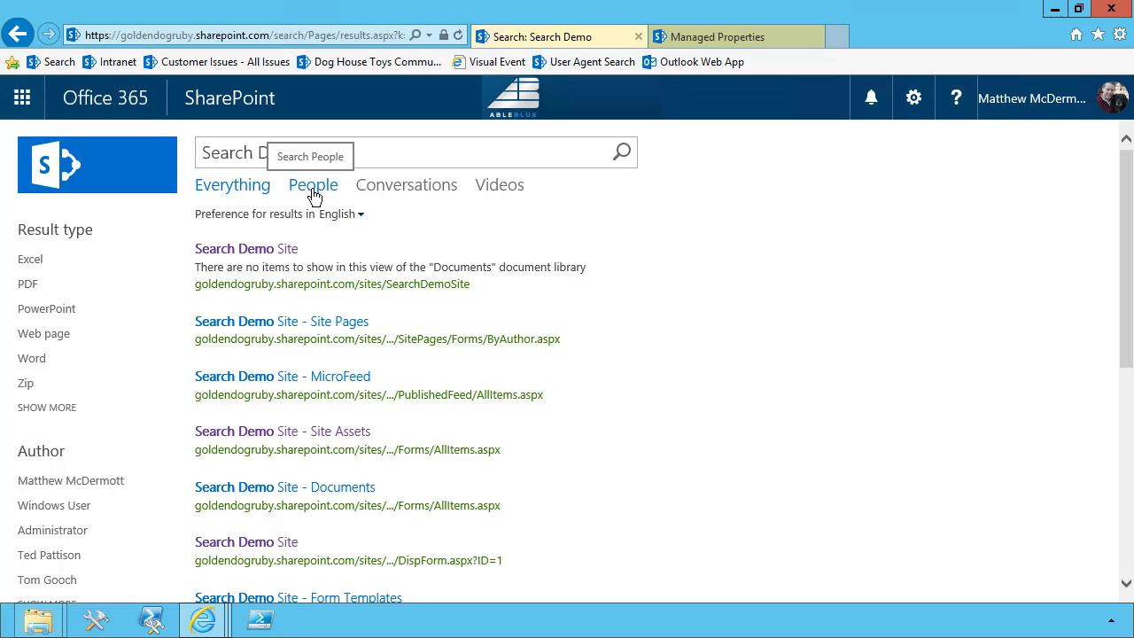
pyautogui.moveTo(534, 253)
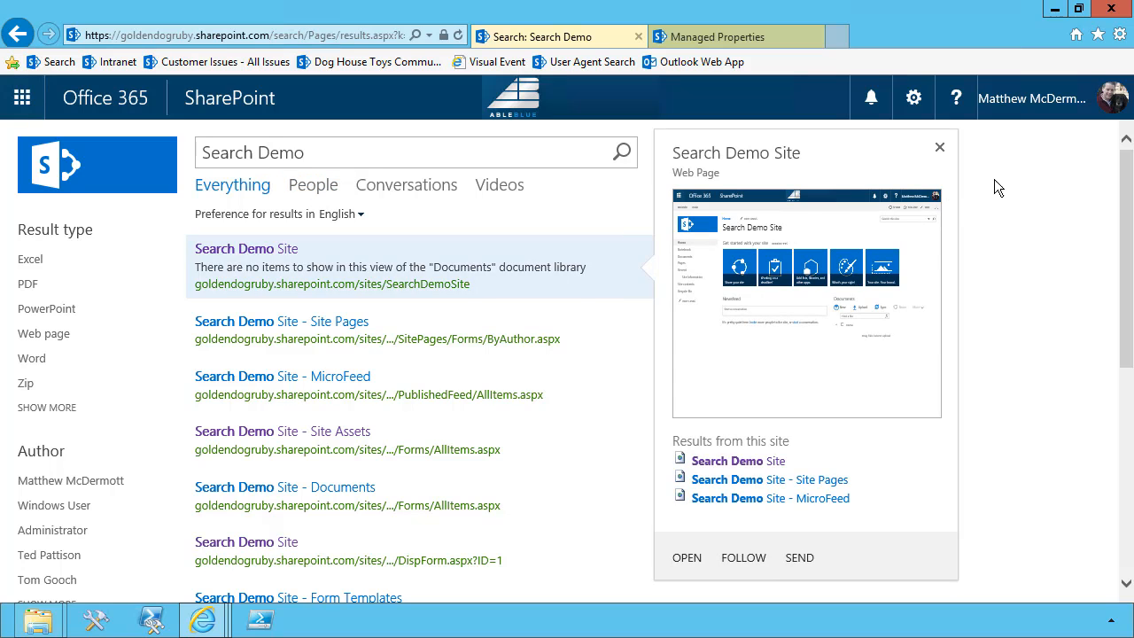
# Step: Open the search center's site settings and go to the site collection's Search Result Sources
pyautogui.click(914, 100)
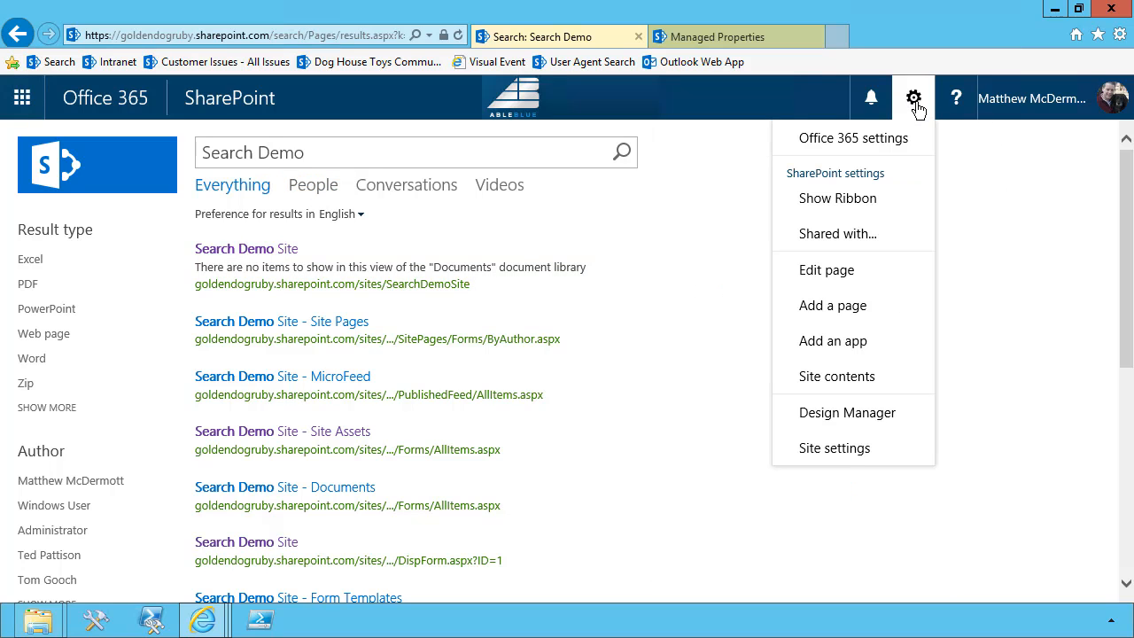
pyautogui.click(842, 456)
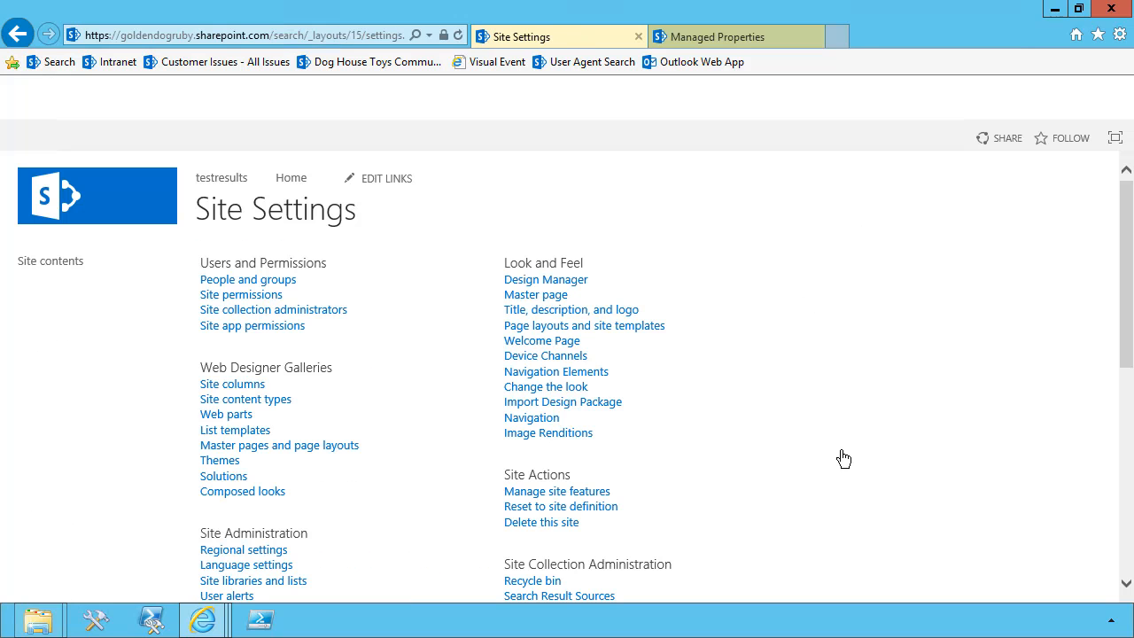
pyautogui.scroll(-3, 807, 464)
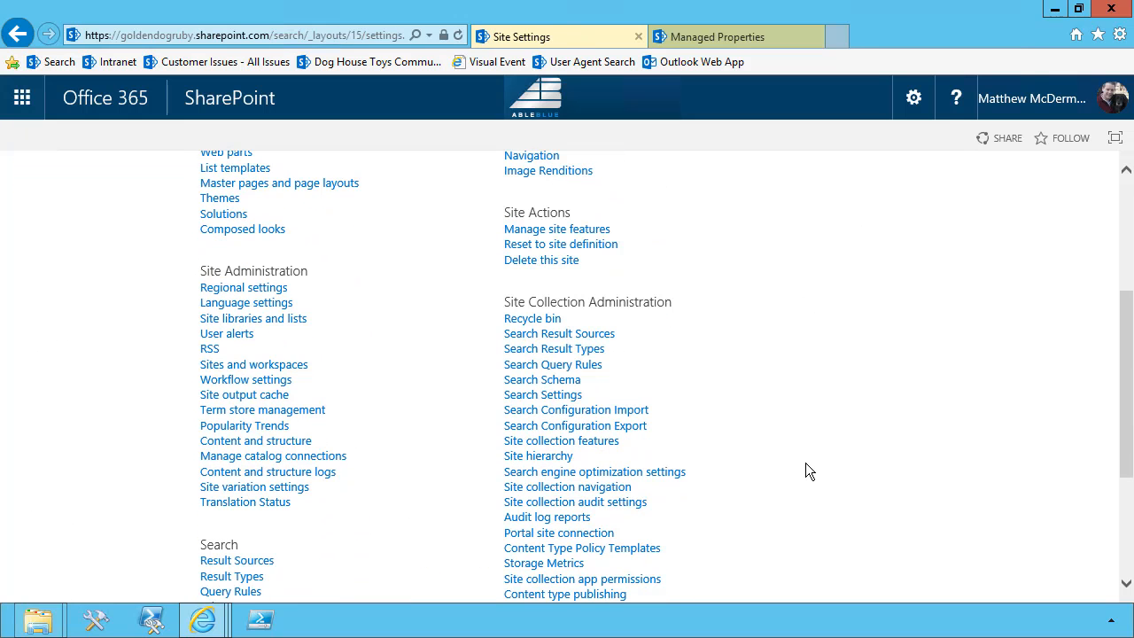
pyautogui.click(571, 342)
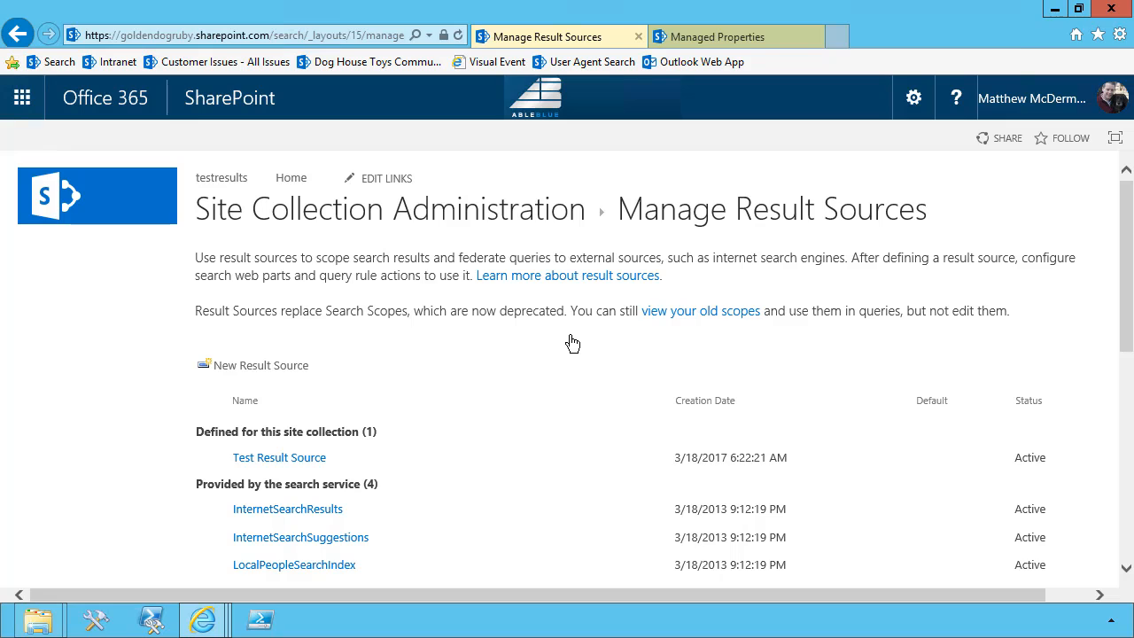
# Step: Start a new site collection result source and name it Site Catalog Item
pyautogui.click(292, 369)
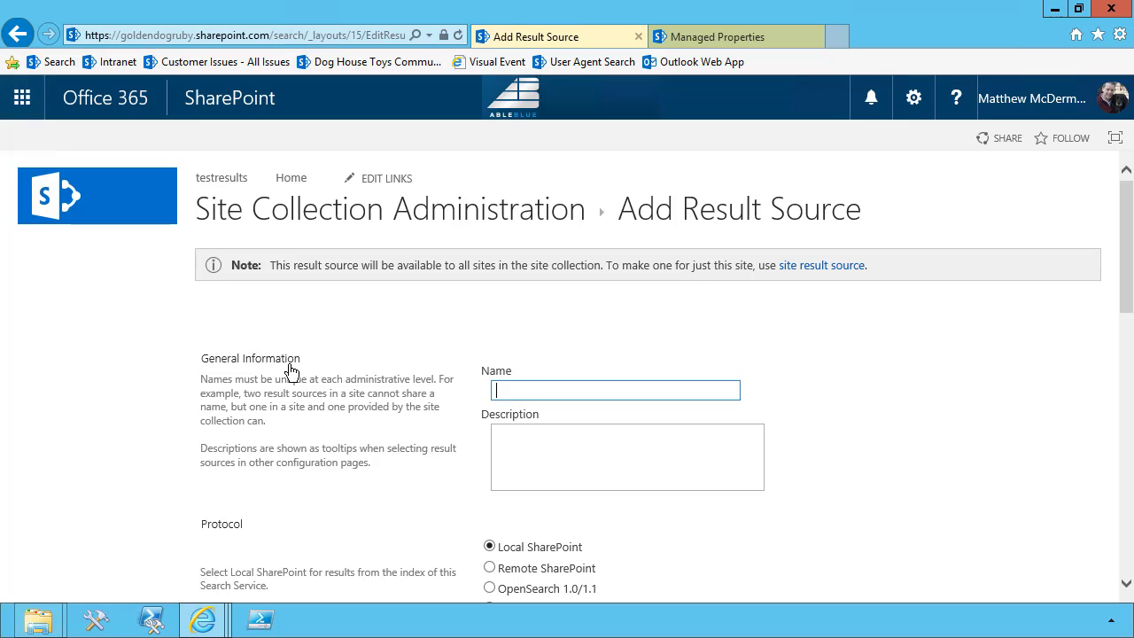
pyautogui.scroll(-2, 870, 346)
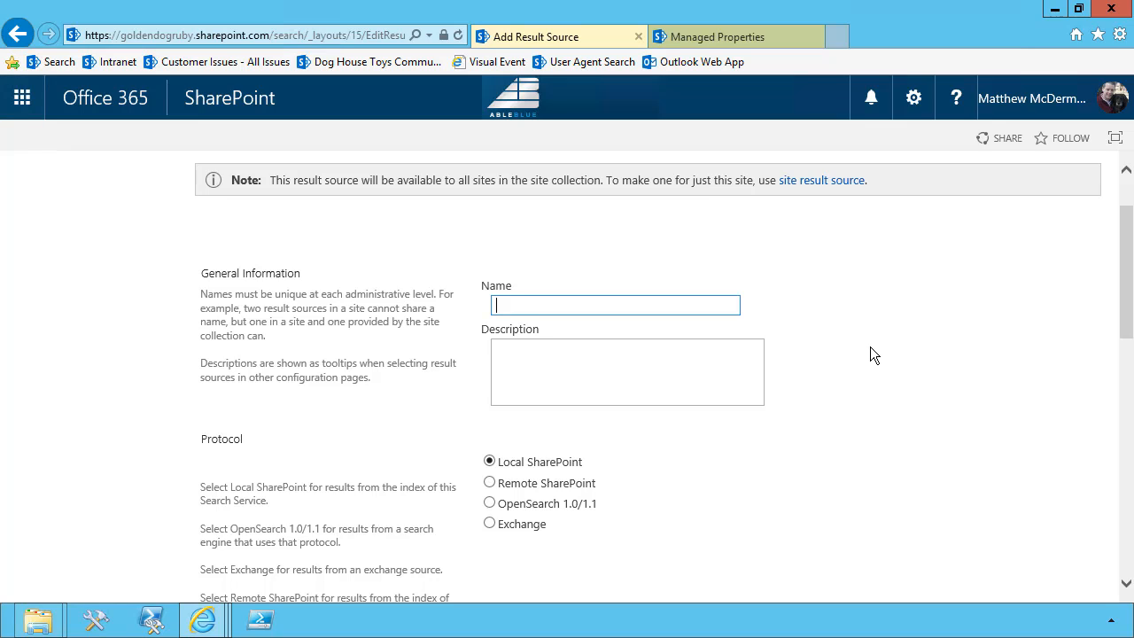
pyautogui.write('Site Catalog Item')
# Step: Launch the query builder for the query transform and choose SPContentType from all managed properties as the property filter
pyautogui.scroll(-2, 826, 398)
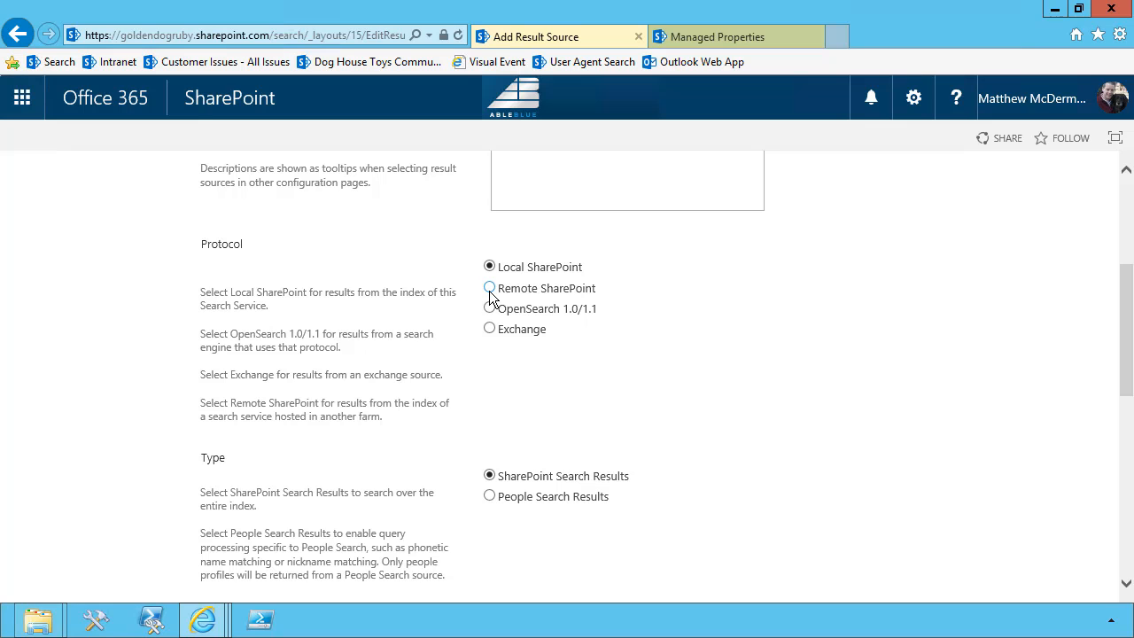
pyautogui.scroll(-3, 792, 458)
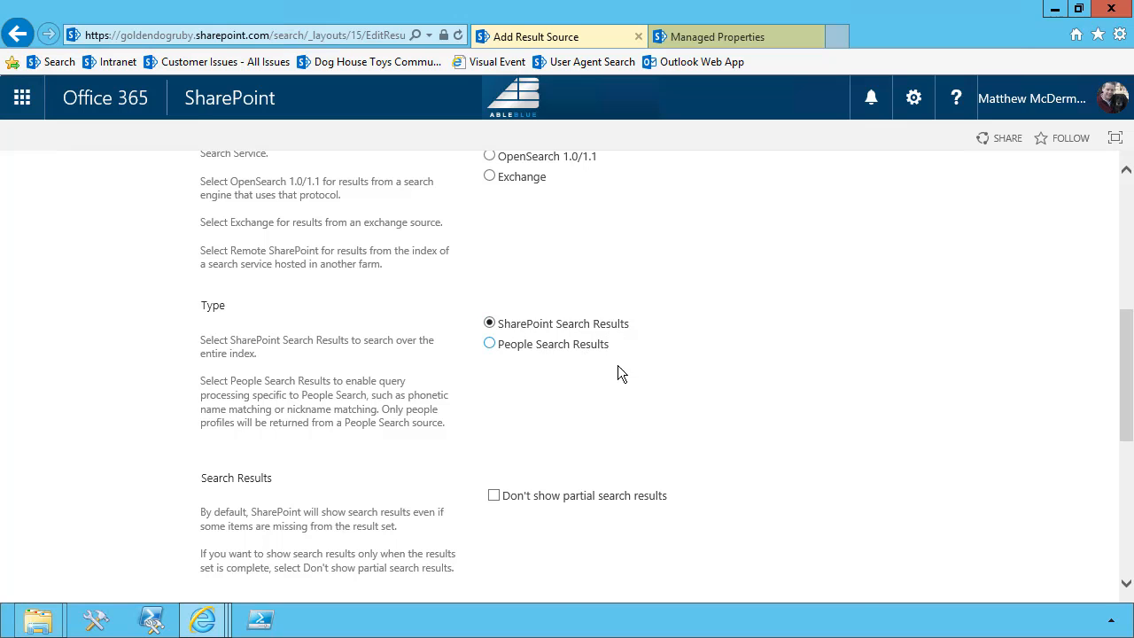
pyautogui.scroll(-5, 810, 412)
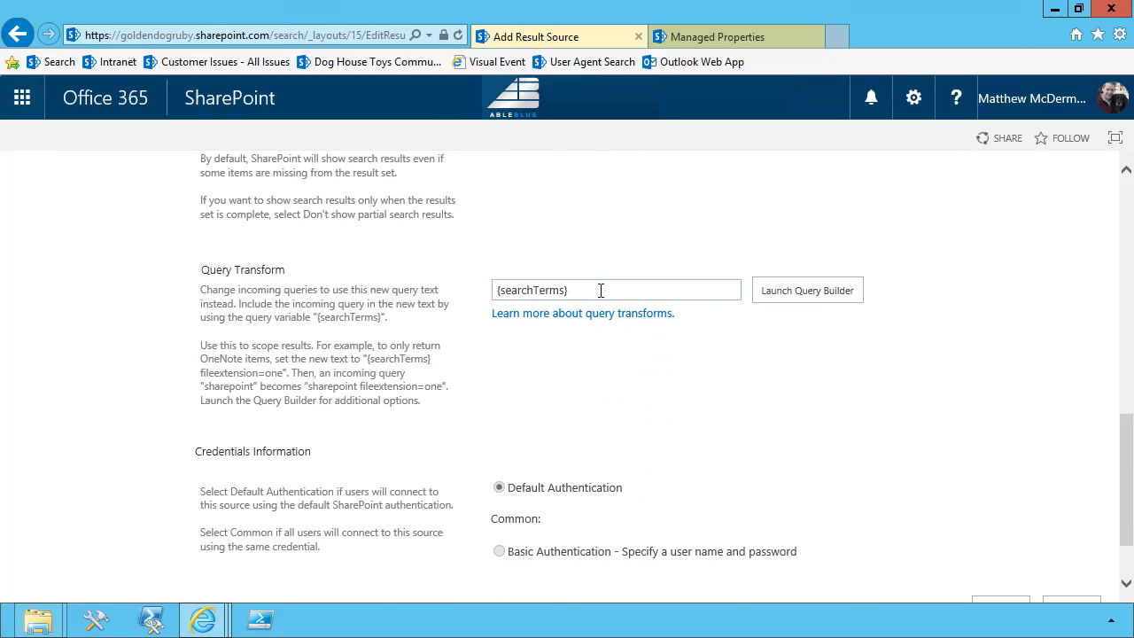
pyautogui.click(826, 293)
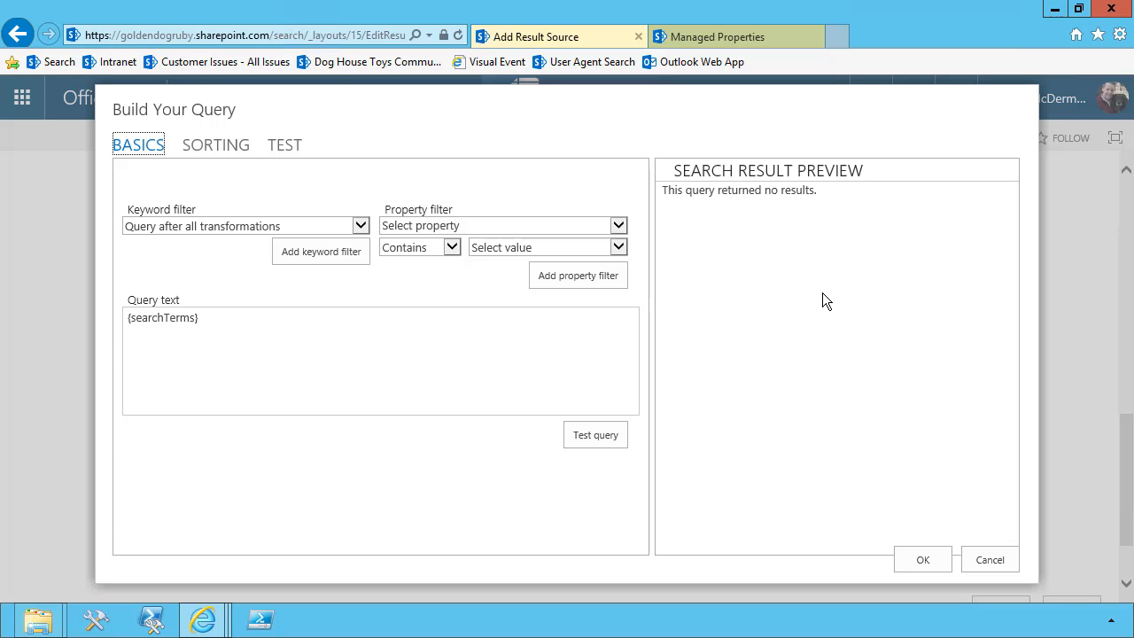
pyautogui.click(424, 229)
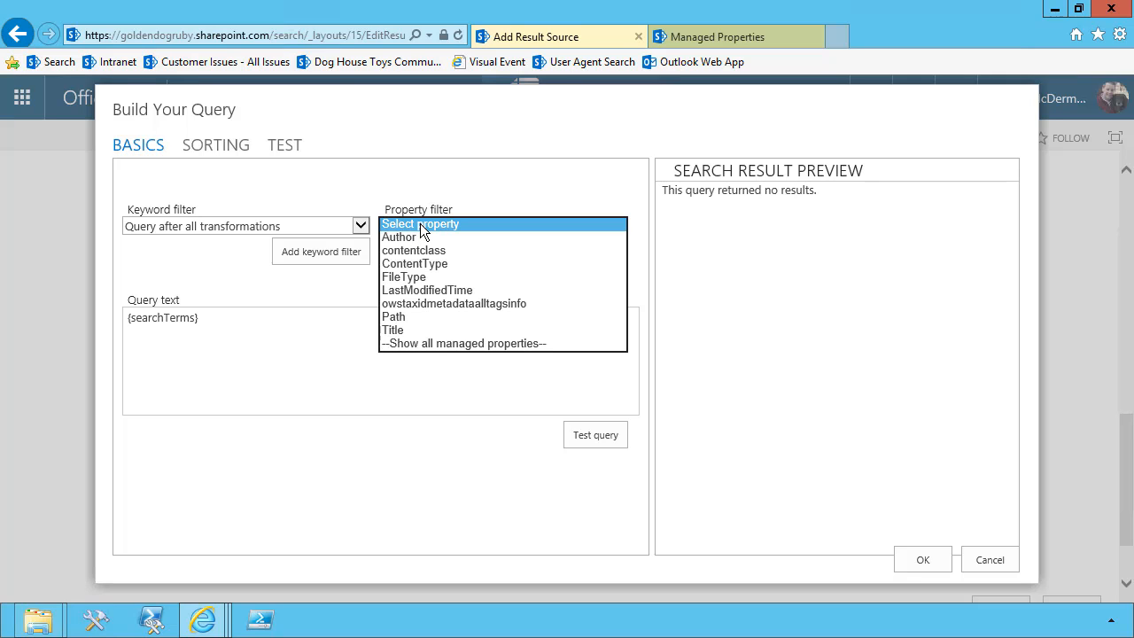
pyautogui.click(401, 344)
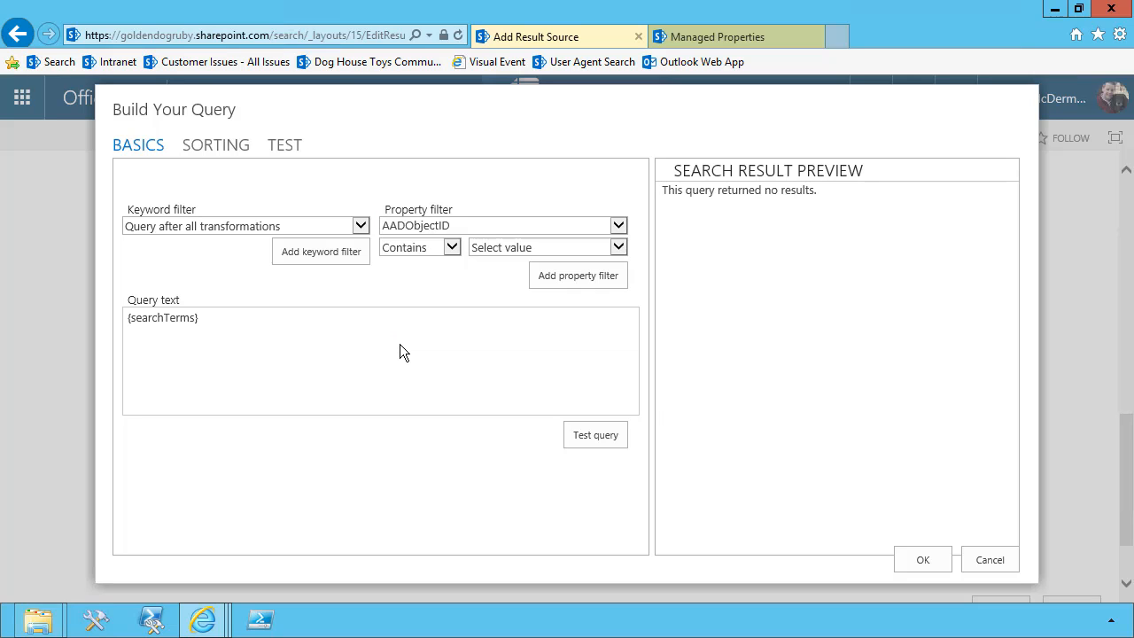
pyautogui.click(399, 235)
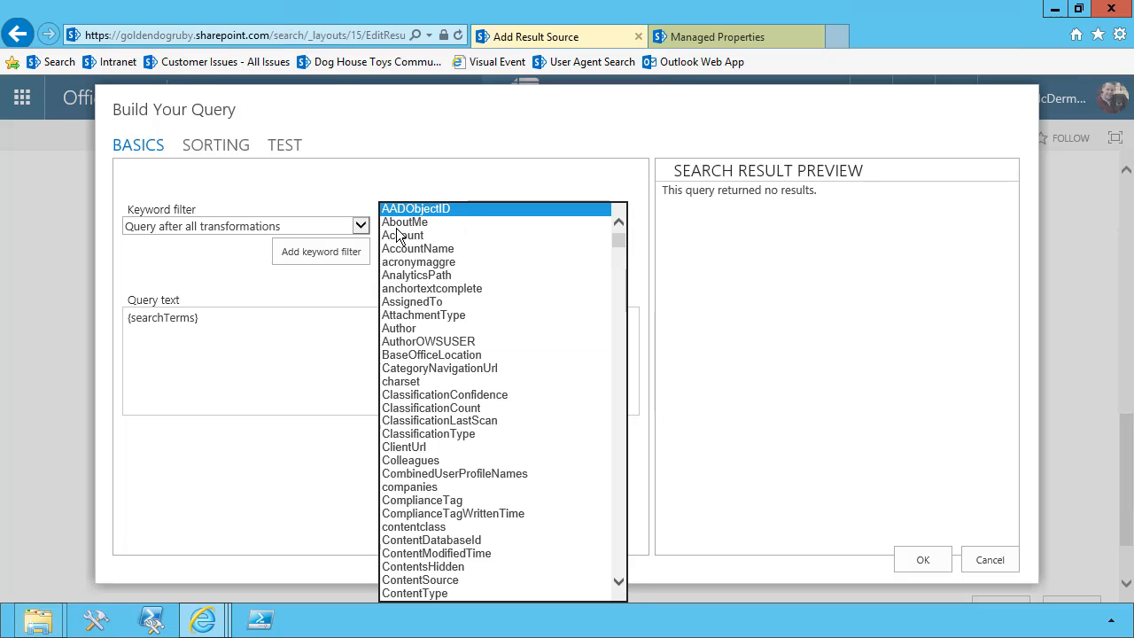
pyautogui.scroll(-10, 407, 266)
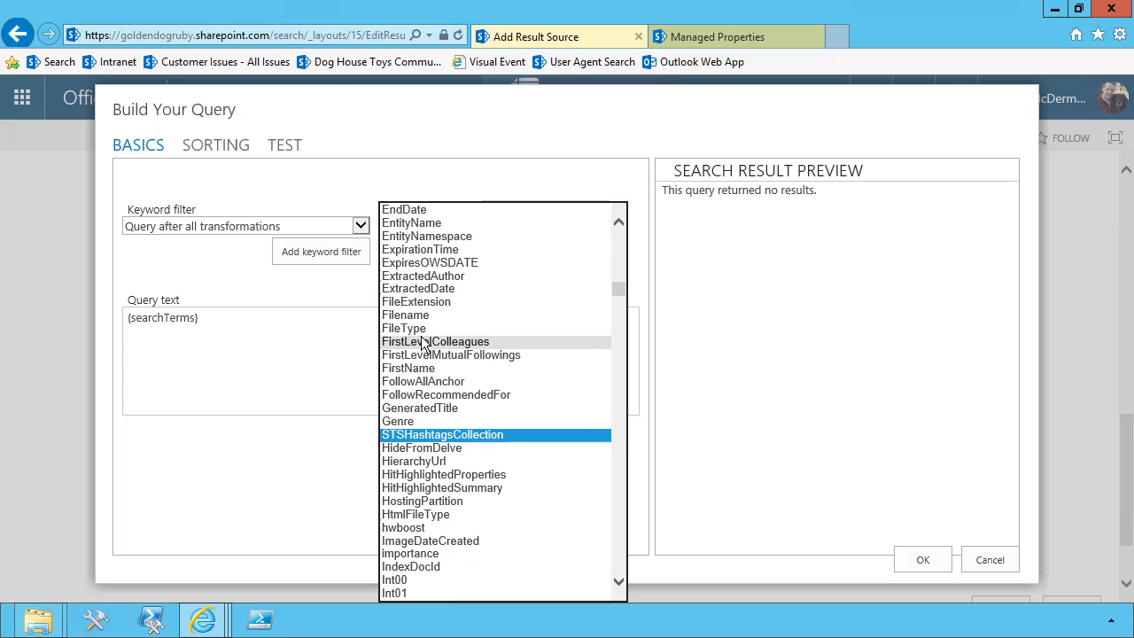
pyautogui.scroll(-20, 423, 343)
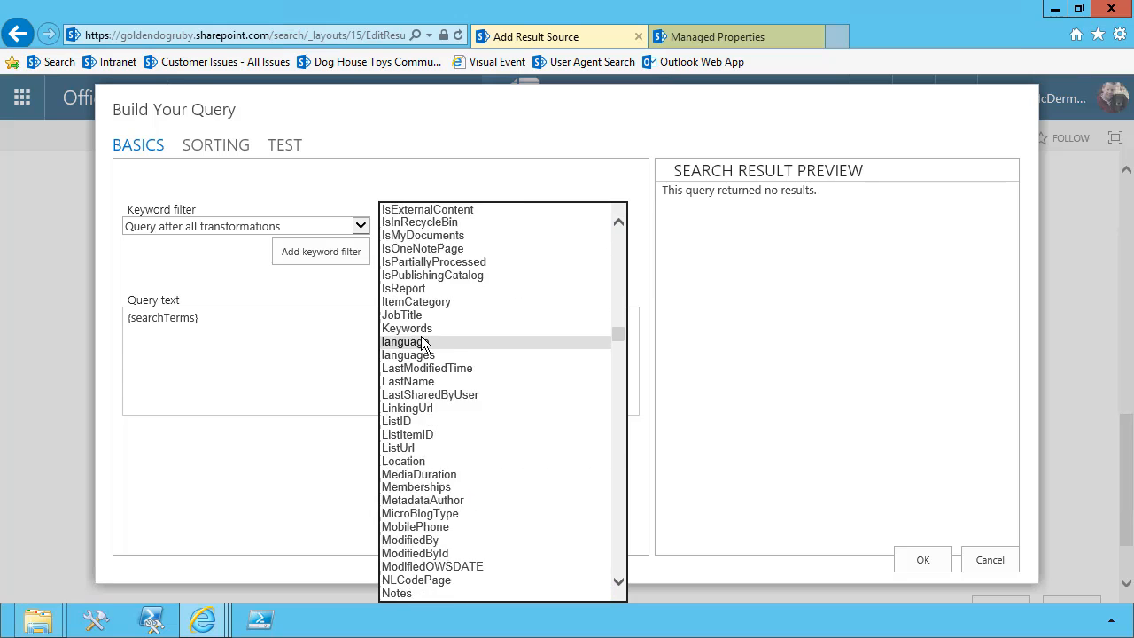
pyautogui.scroll(-20, 423, 343)
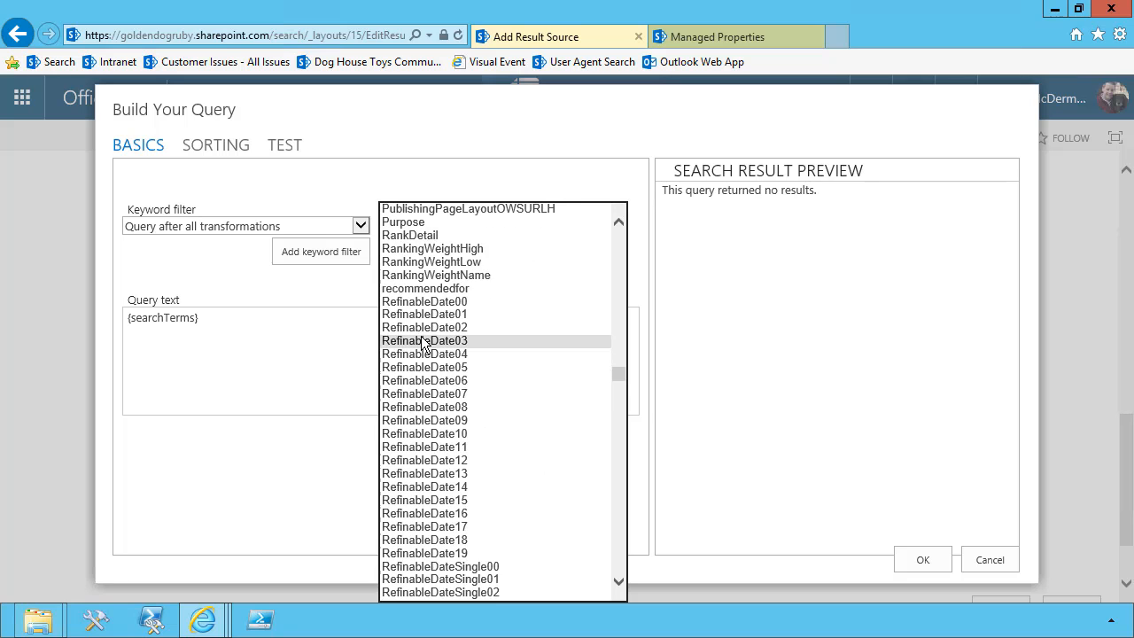
pyautogui.scroll(-20, 423, 342)
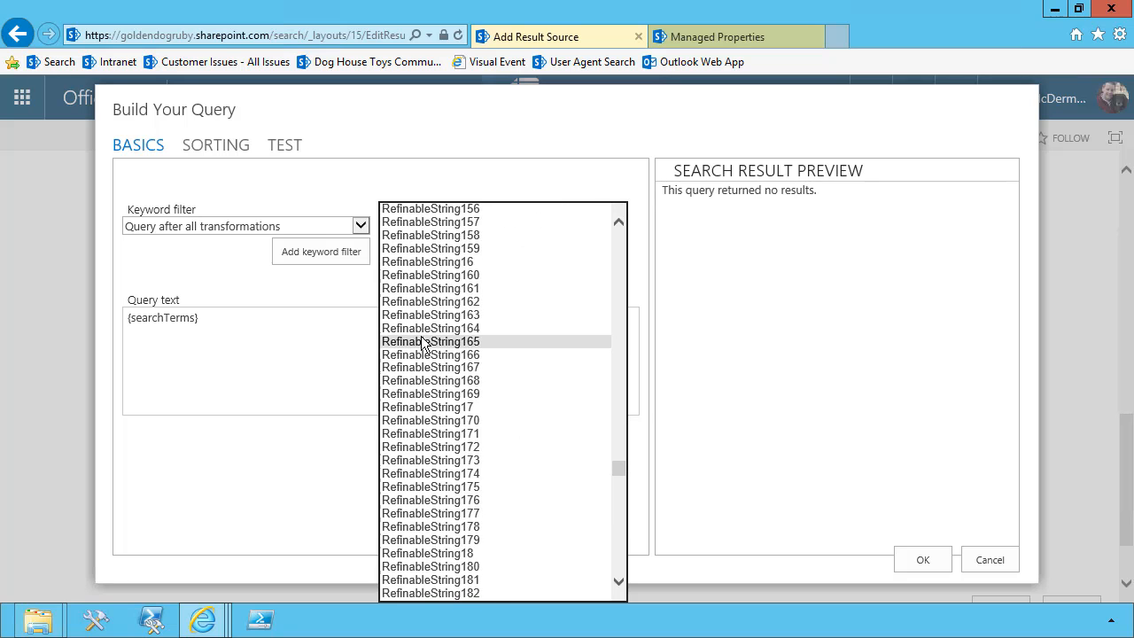
pyautogui.scroll(-20, 424, 343)
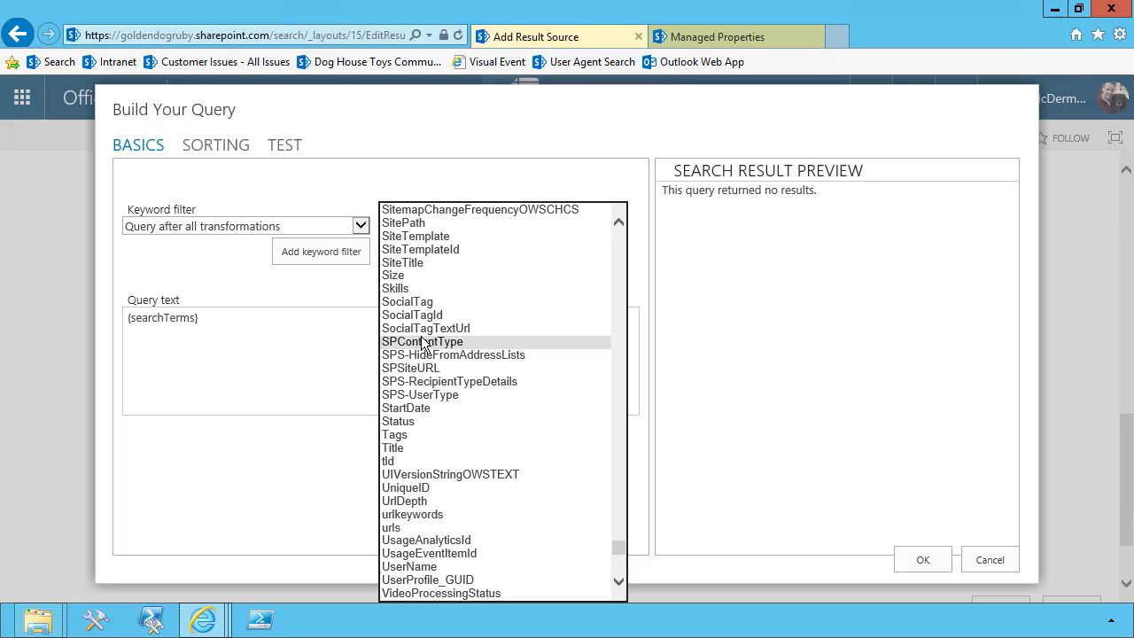
pyautogui.click(423, 342)
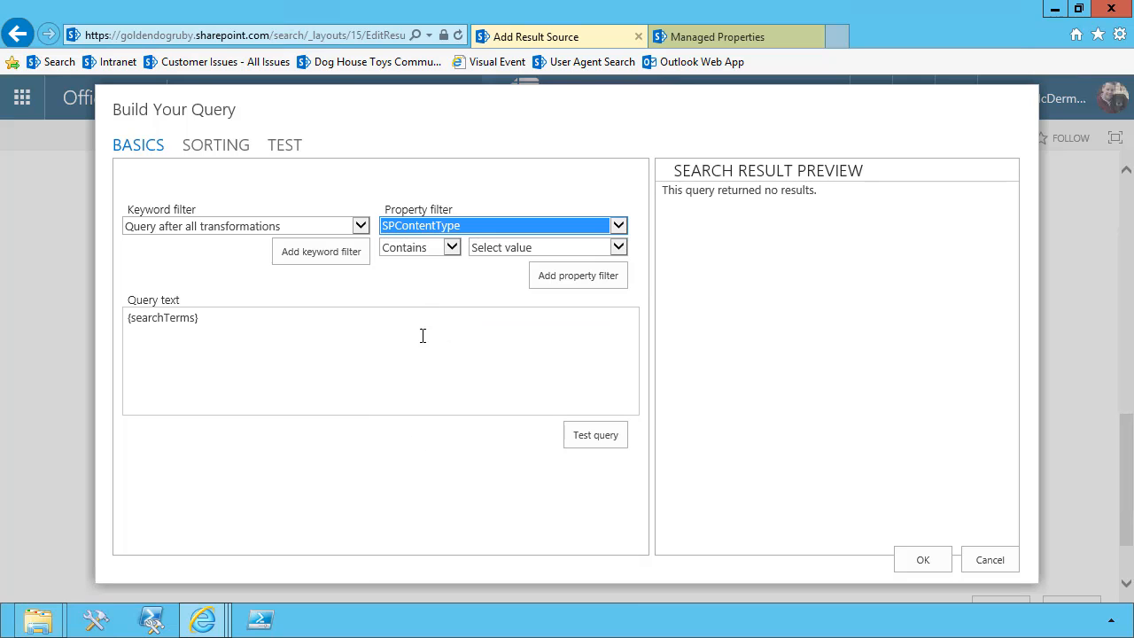
# Step: Add a property filter requiring SPContentType to equal the manual value SiteCatalogItem
pyautogui.click(428, 247)
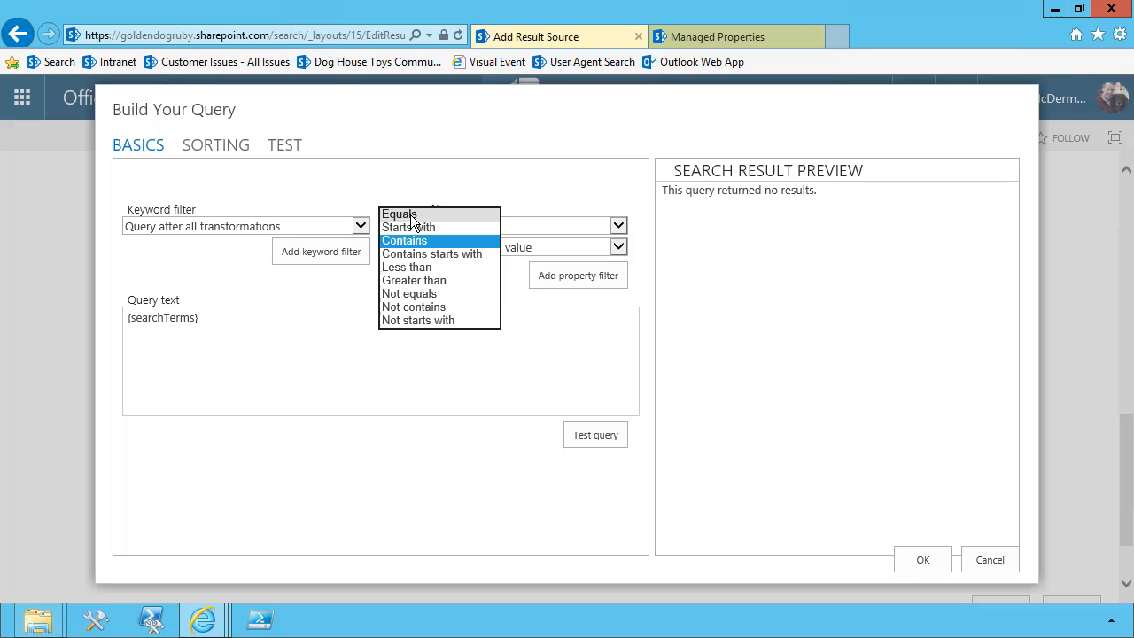
pyautogui.click(409, 215)
pyautogui.click(510, 248)
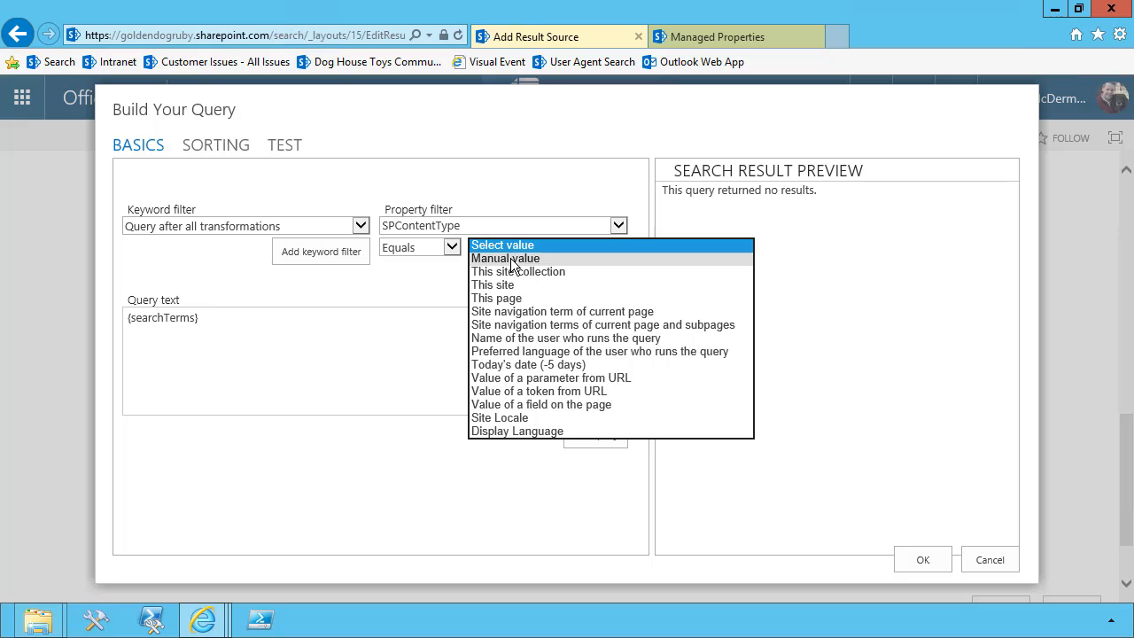
pyautogui.click(512, 258)
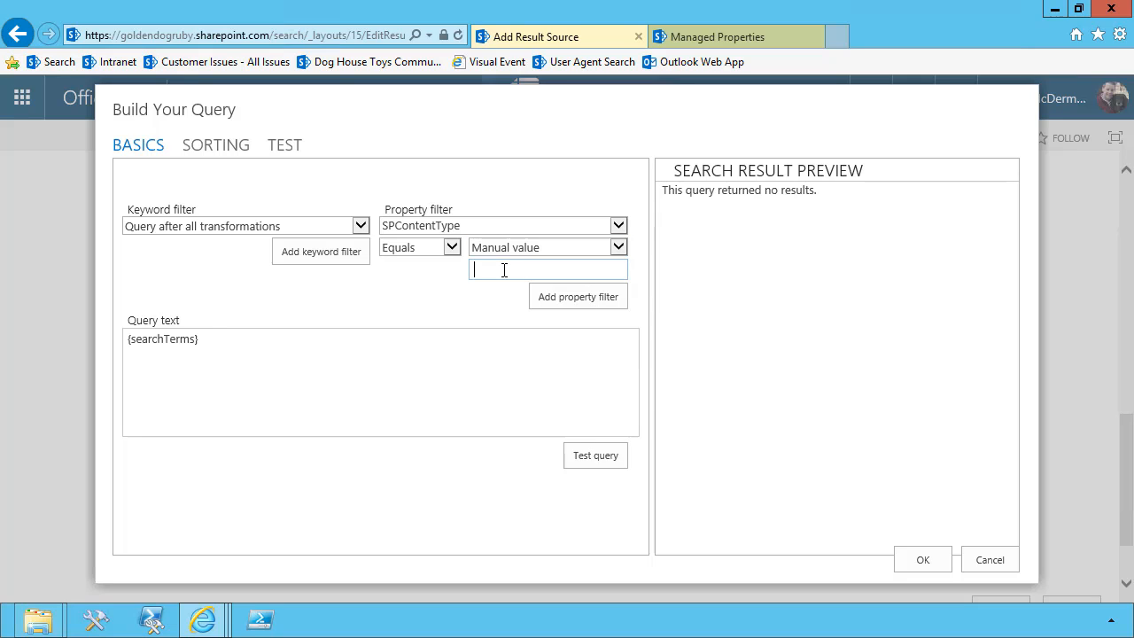
pyautogui.write('SiteCatalog')
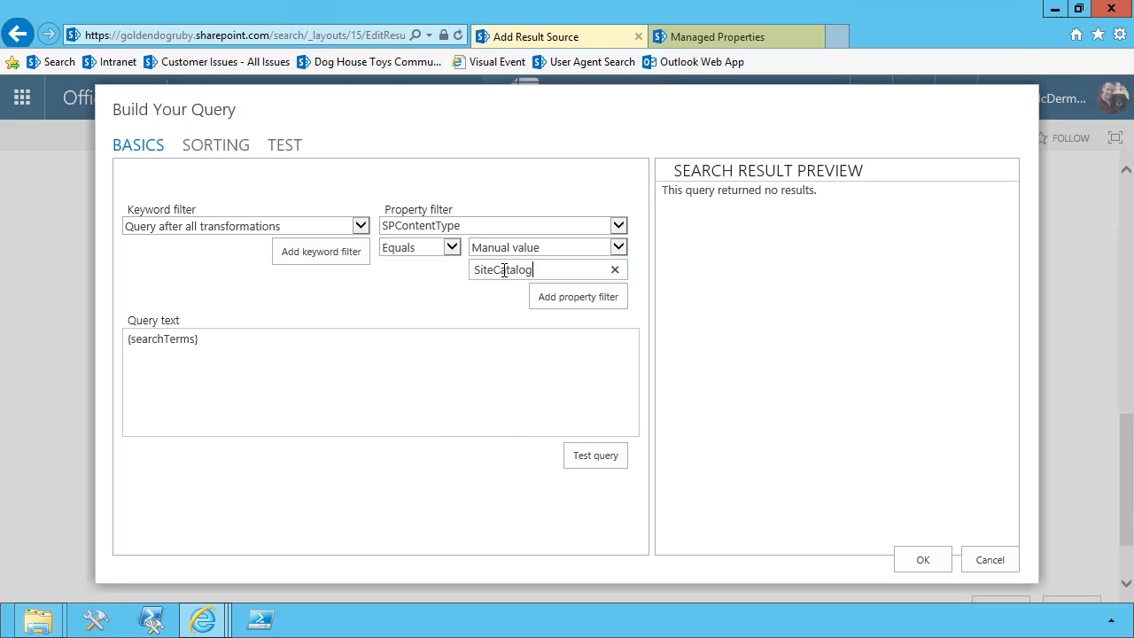
pyautogui.write('Item')
pyautogui.click(601, 298)
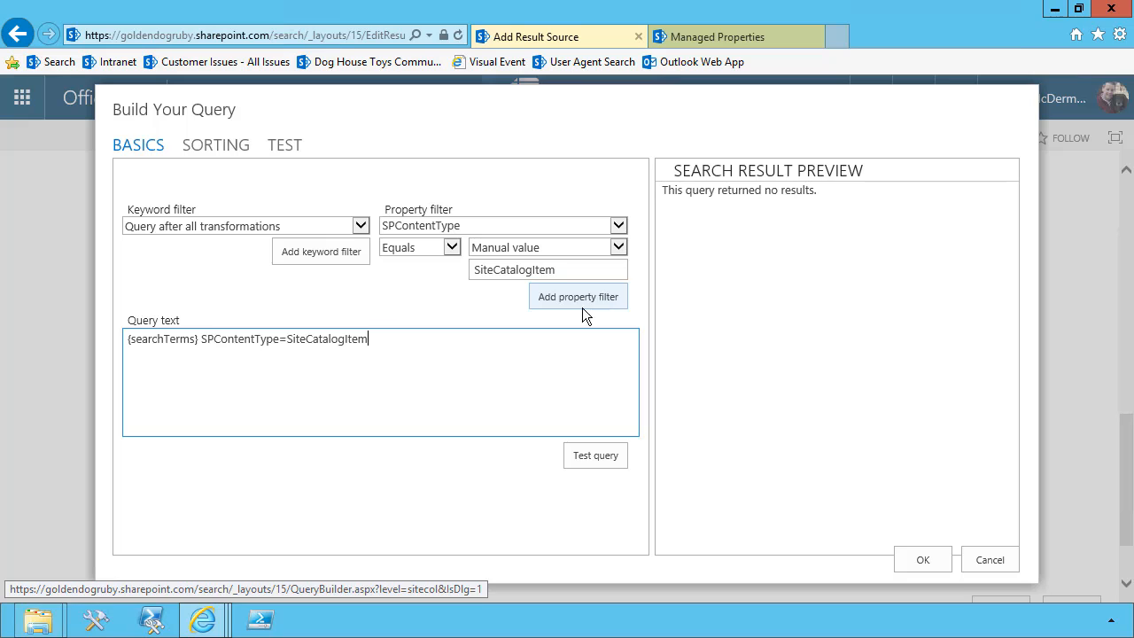
# Step: Enclose the SiteCatalogItem value in the query text in double quotation marks and test the query
pyautogui.click(286, 339)
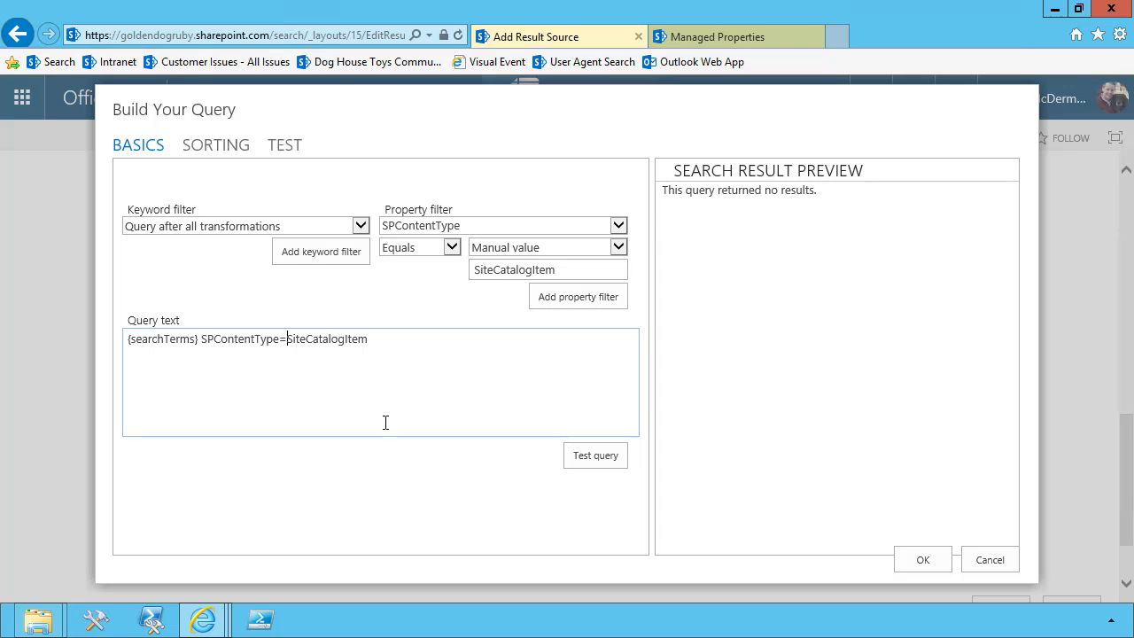
pyautogui.hotkey('shift', 'End')
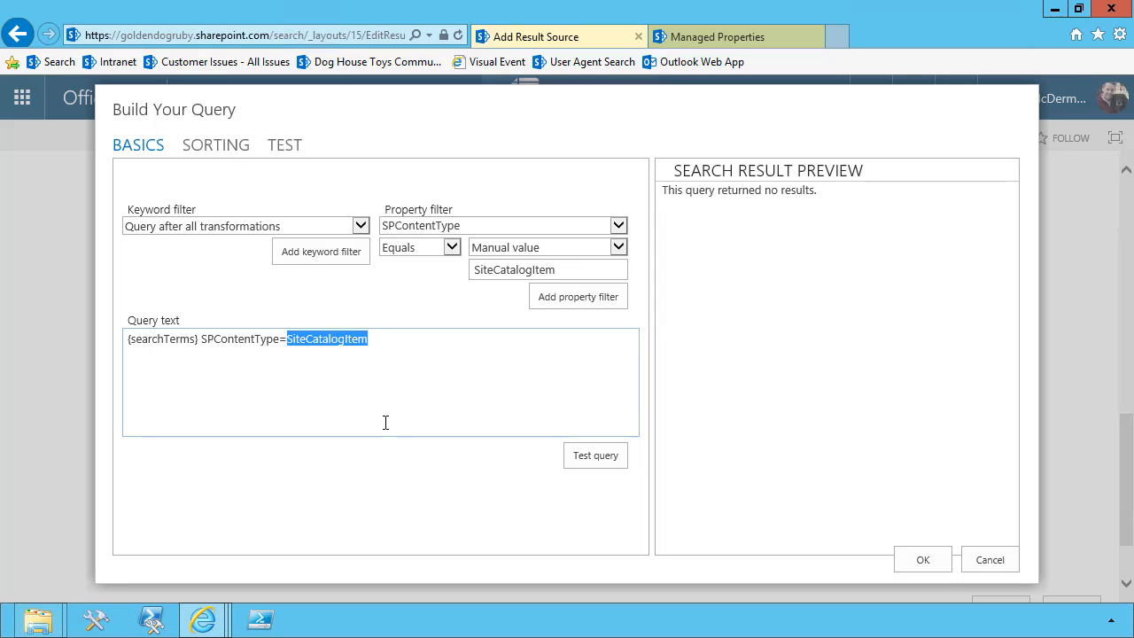
pyautogui.press('Home')
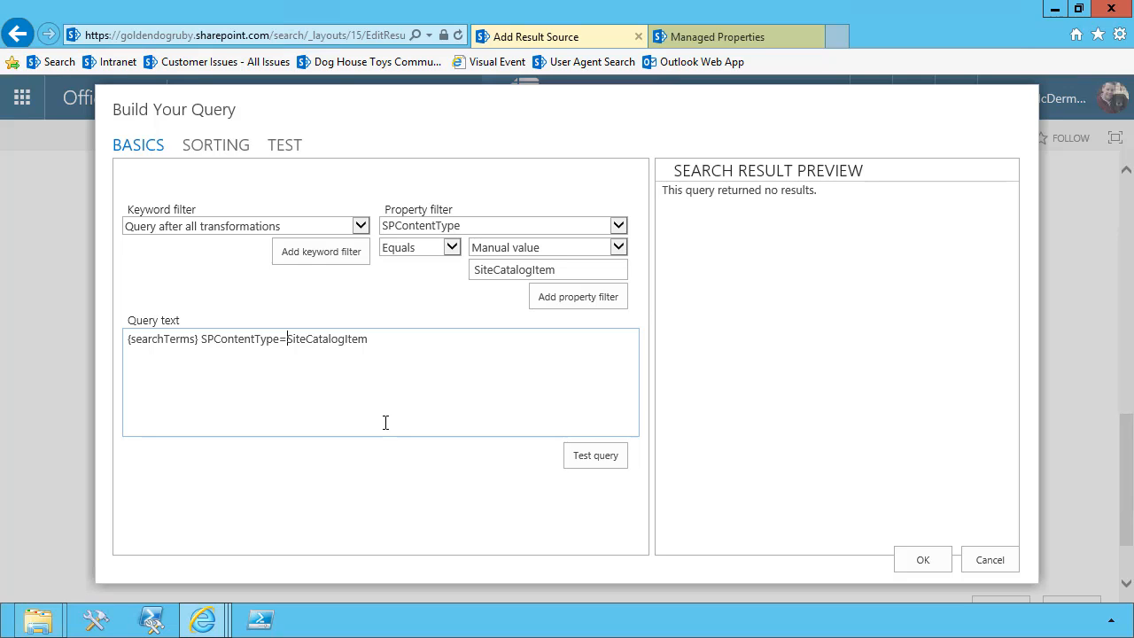
pyautogui.write('"')
pyautogui.press('Right')
pyautogui.press('Right')
pyautogui.press('Right')
pyautogui.press('Right')
pyautogui.press('Right')
pyautogui.press('Right')
pyautogui.press('Right')
pyautogui.press('Right')
pyautogui.write('"')
pyautogui.press('BackSpace')
pyautogui.press('BackSpace')
pyautogui.click(588, 453)
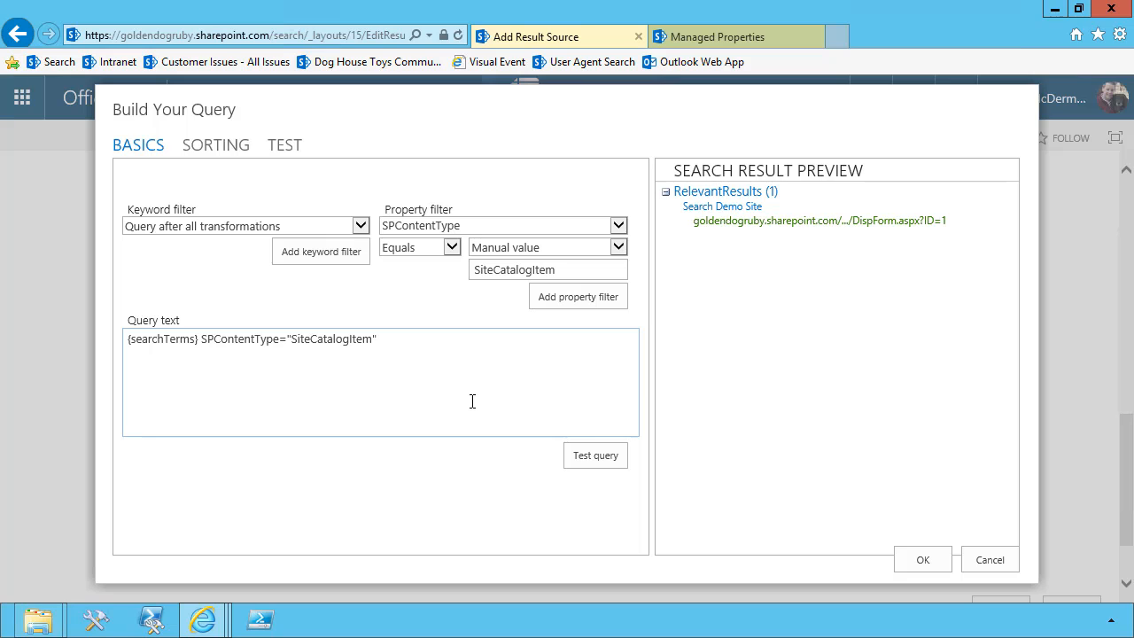
# Step: Wrap the whole query text in a conditional {? ...} expression and test the query again
pyautogui.click(430, 344)
pyautogui.write('}')
pyautogui.press('Home')
pyautogui.write('{')
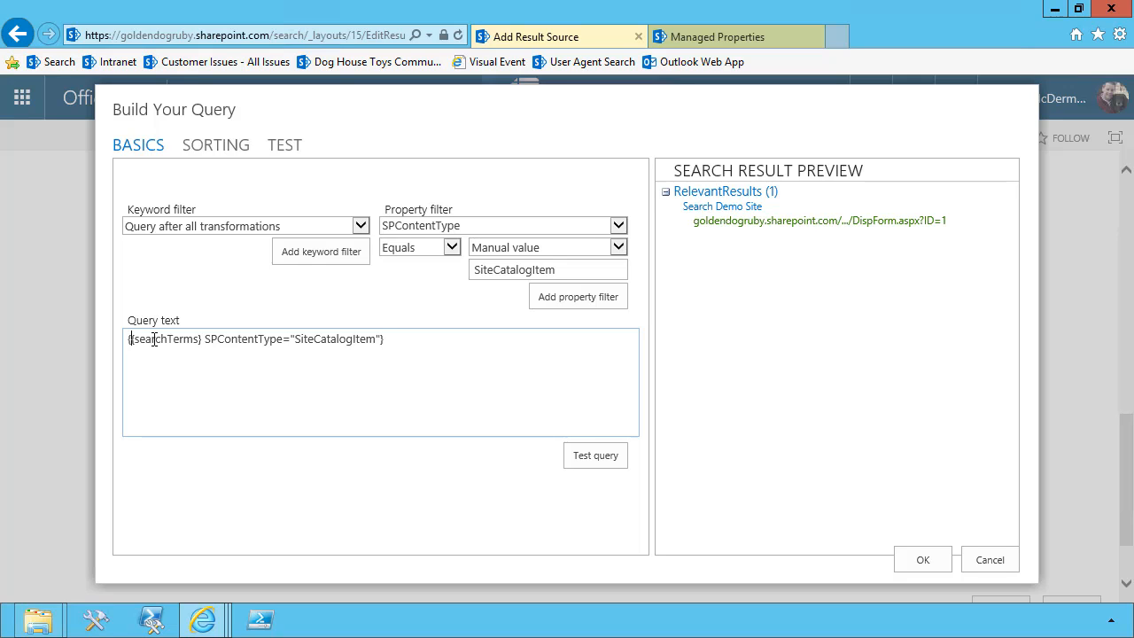
pyautogui.write('?')
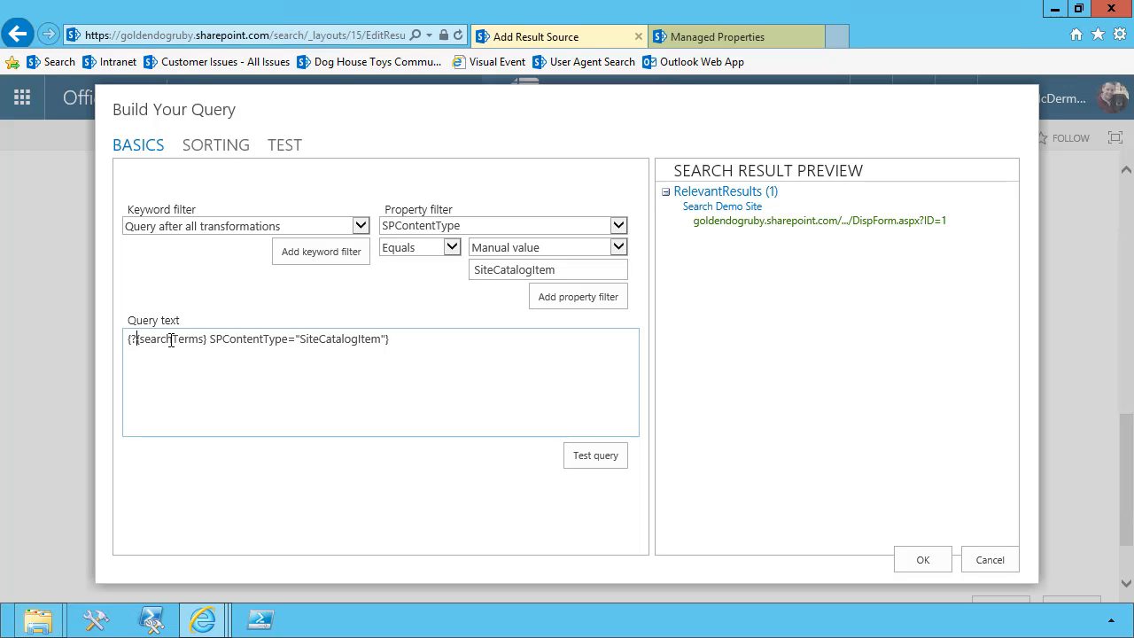
pyautogui.click(598, 460)
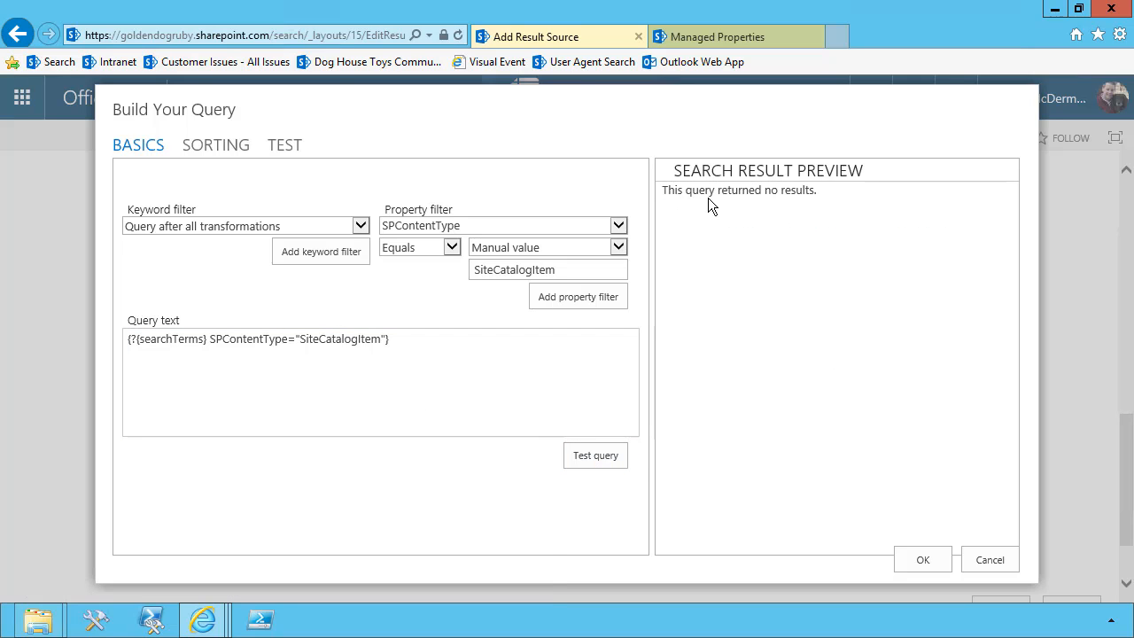
# Step: Test the query template with the {searchTerms} variable set to Site
pyautogui.click(295, 147)
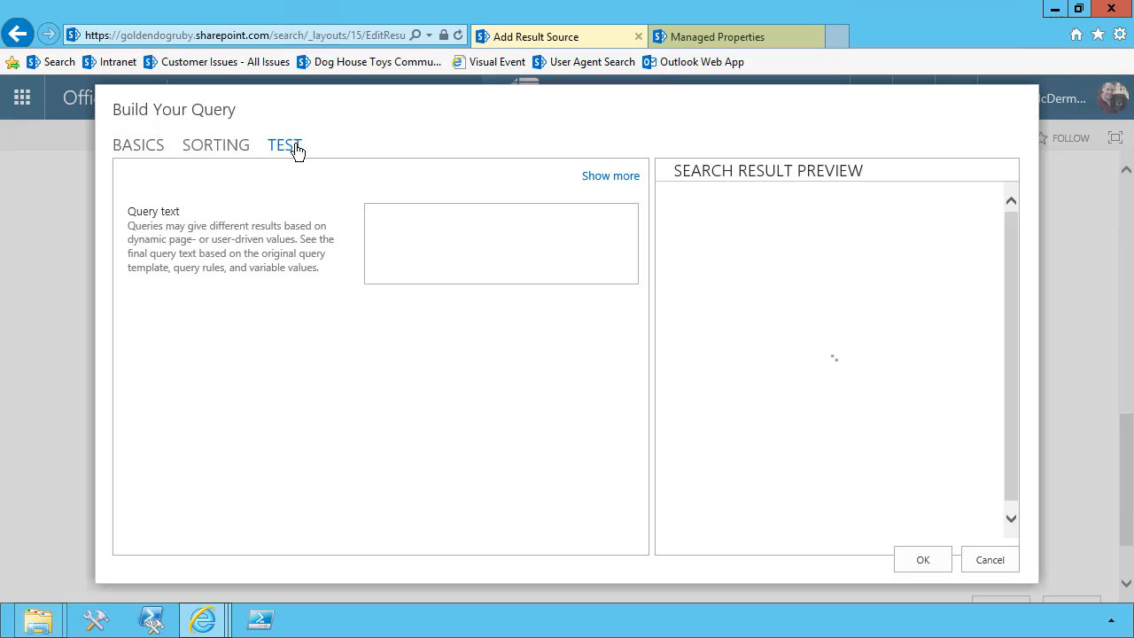
pyautogui.click(622, 178)
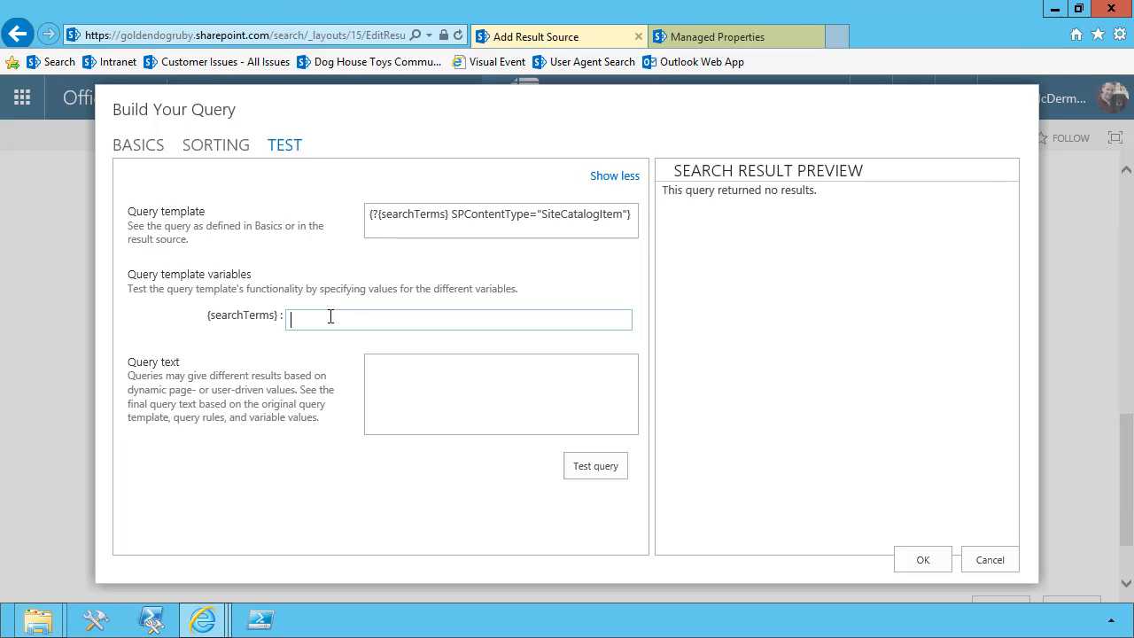
pyautogui.write('Site')
pyautogui.click(599, 463)
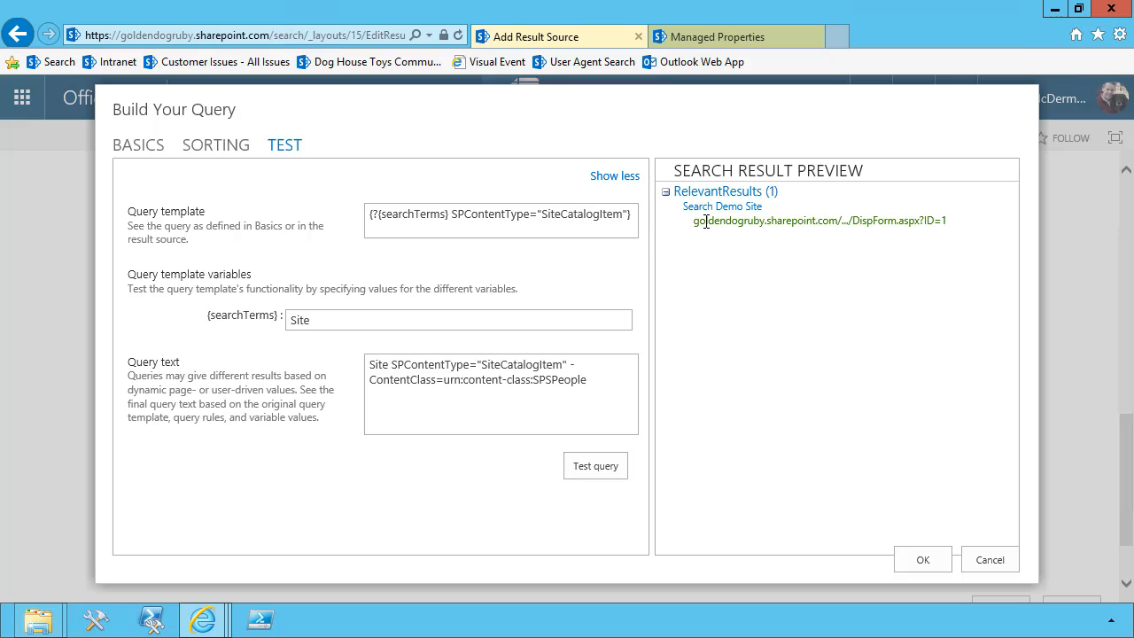
pyautogui.doubleClick(289, 325)
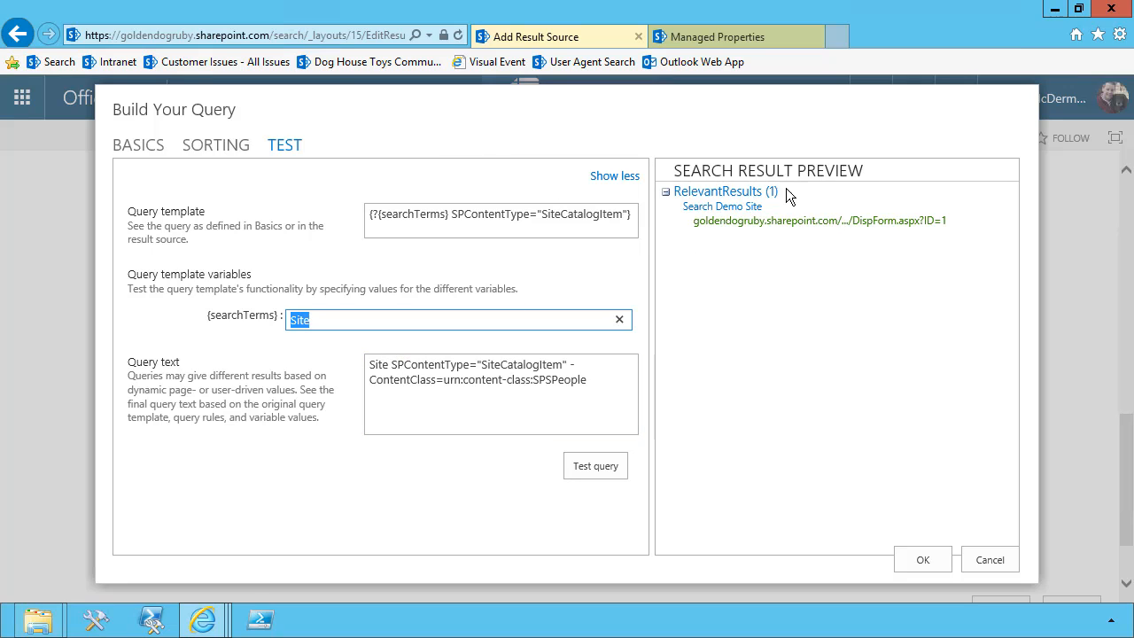
# Step: Accept the built query as the query transform and save the Site Catalog Item result source
pyautogui.click(922, 560)
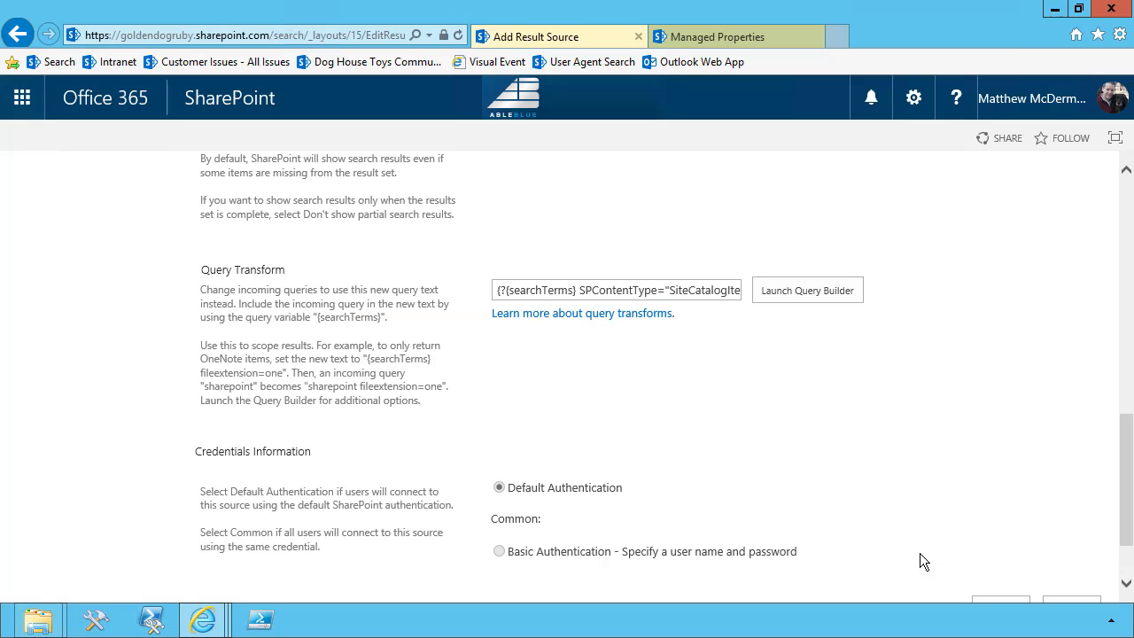
pyautogui.scroll(-1, 611, 355)
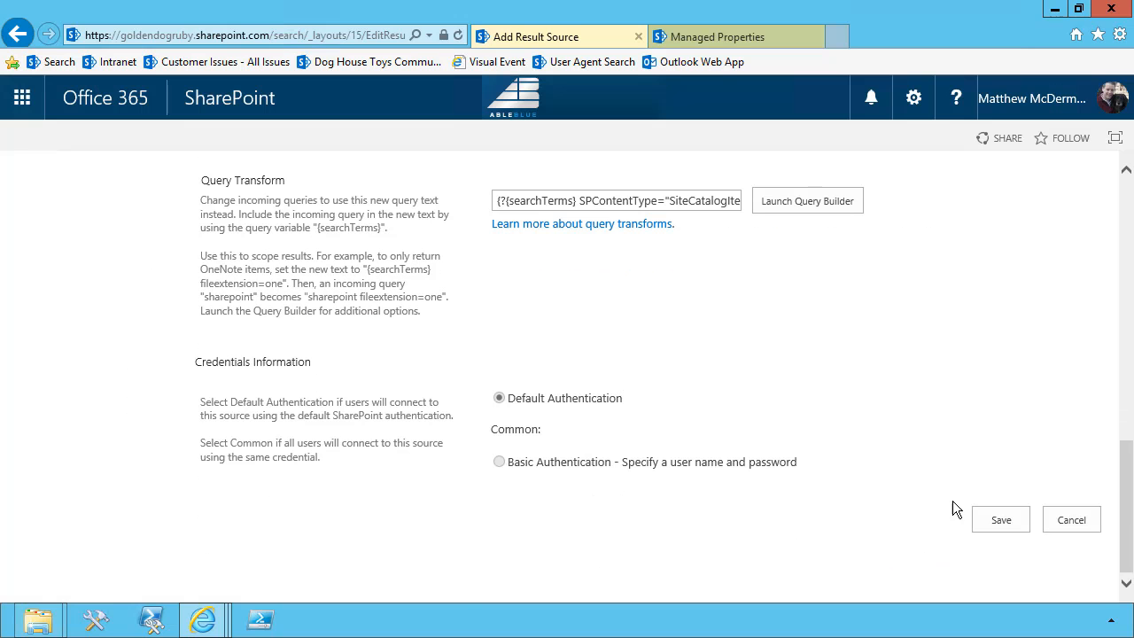
pyautogui.click(980, 518)
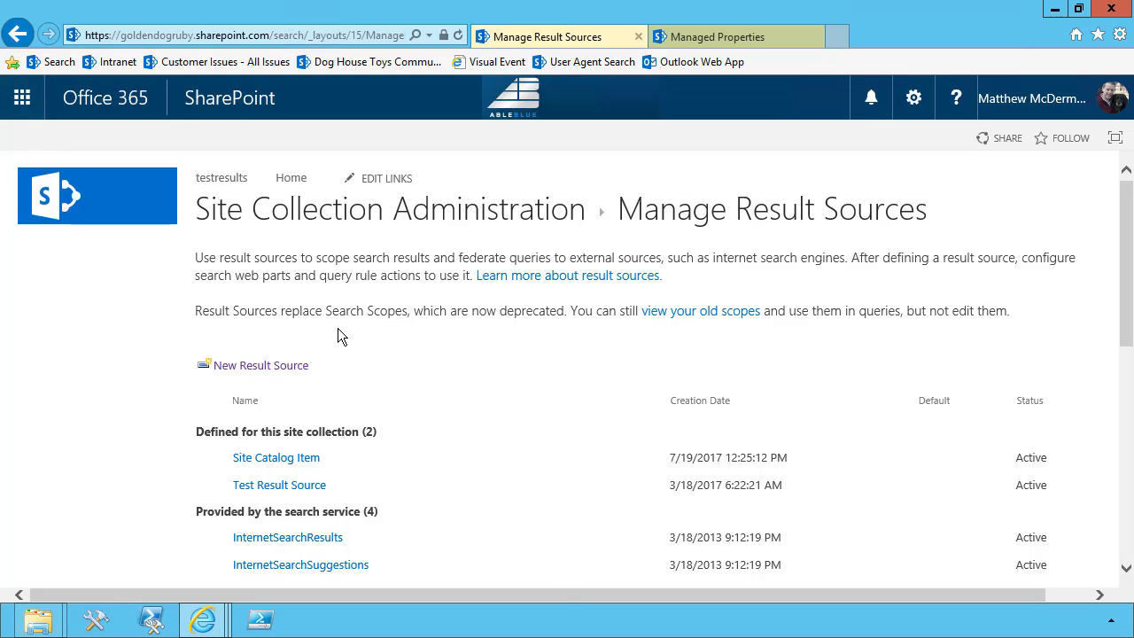
# Step: Add a new page named SiteCatalogResults to the search center, dismissing the Silverlight notice
pyautogui.click(921, 101)
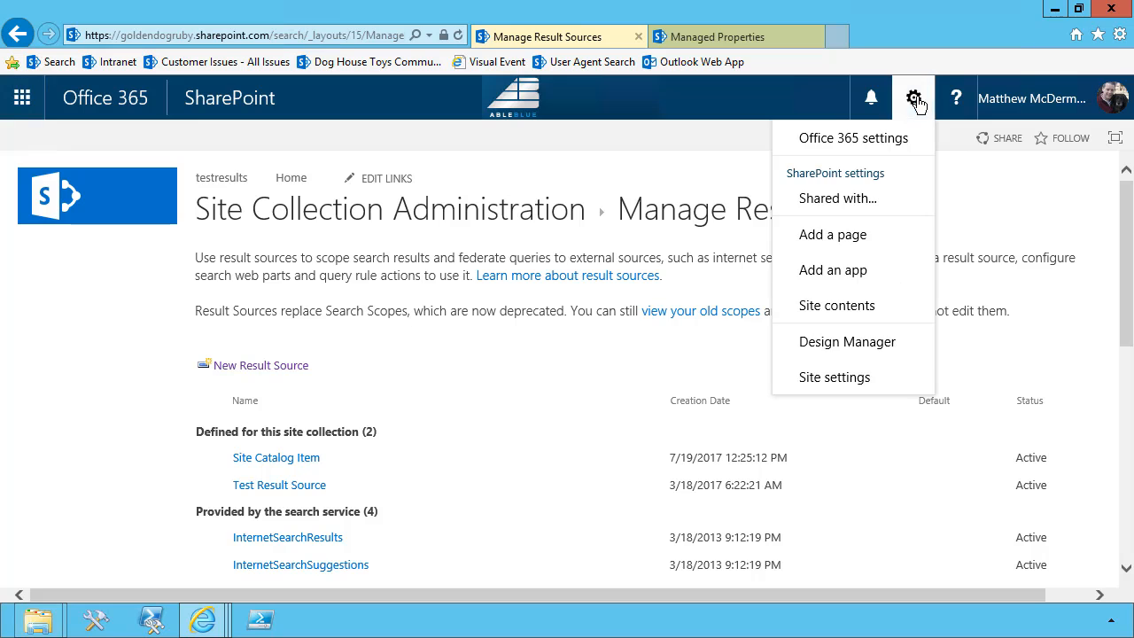
pyautogui.click(841, 241)
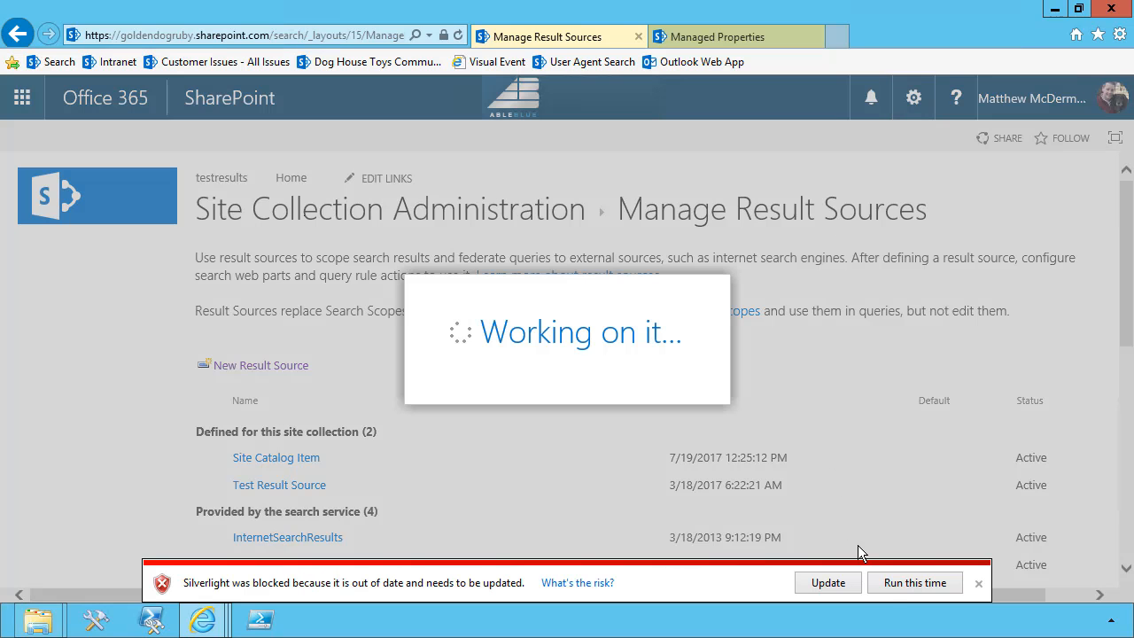
pyautogui.click(978, 582)
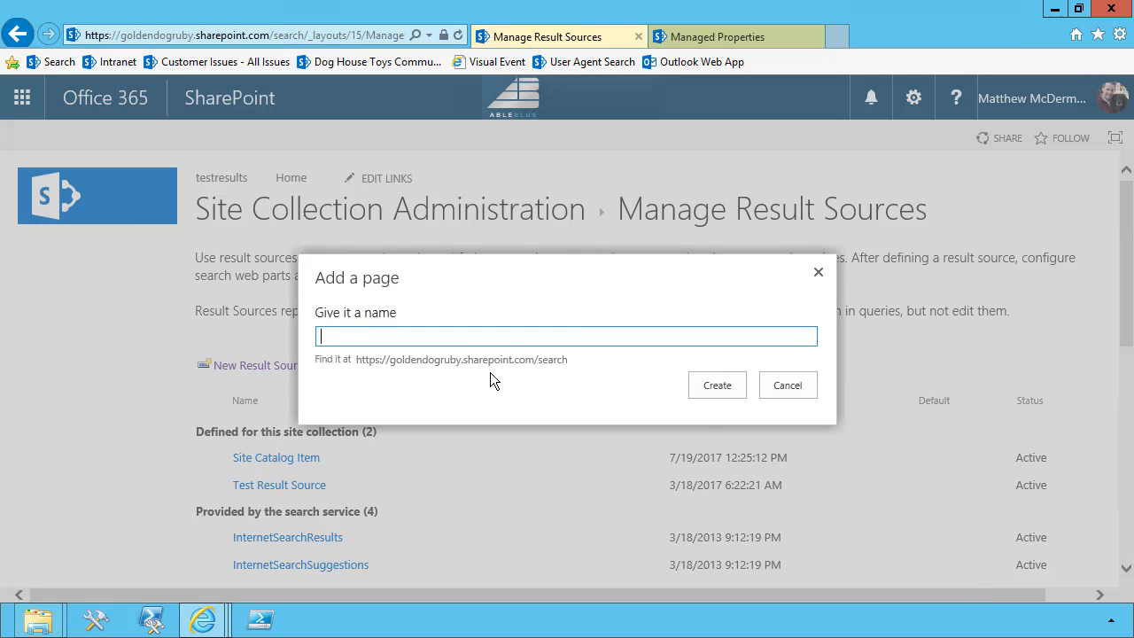
pyautogui.write('SiteCatalogResults')
pyautogui.click(705, 391)
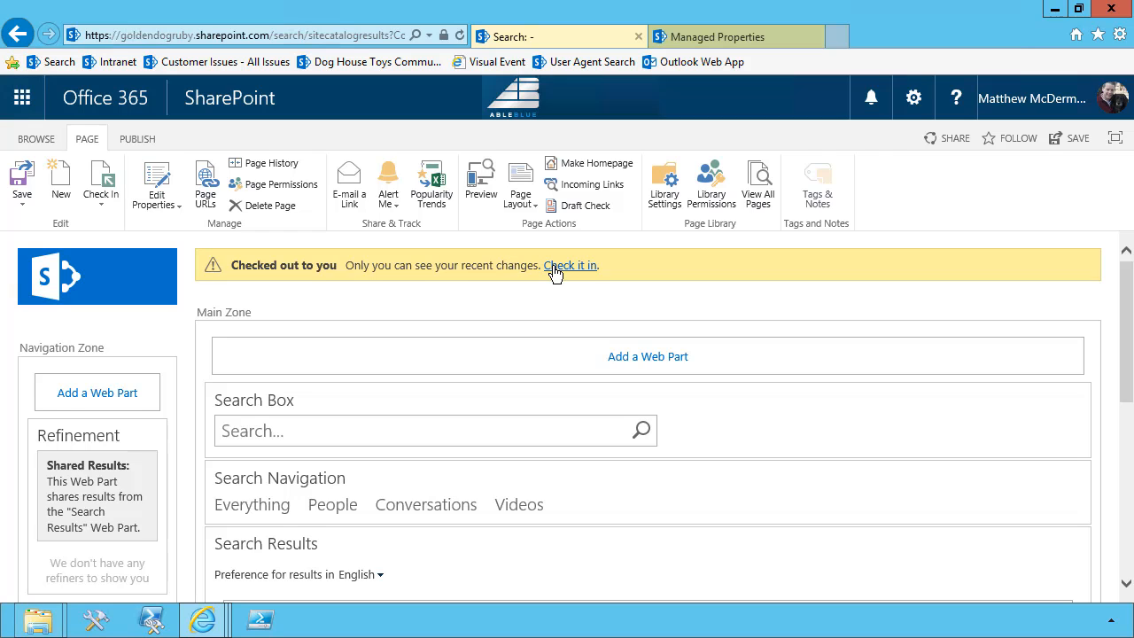
# Step: Edit the Search Results web part so its query uses the Site Catalog Item (Site Collection) result source, and apply the change
pyautogui.scroll(-2, 555, 270)
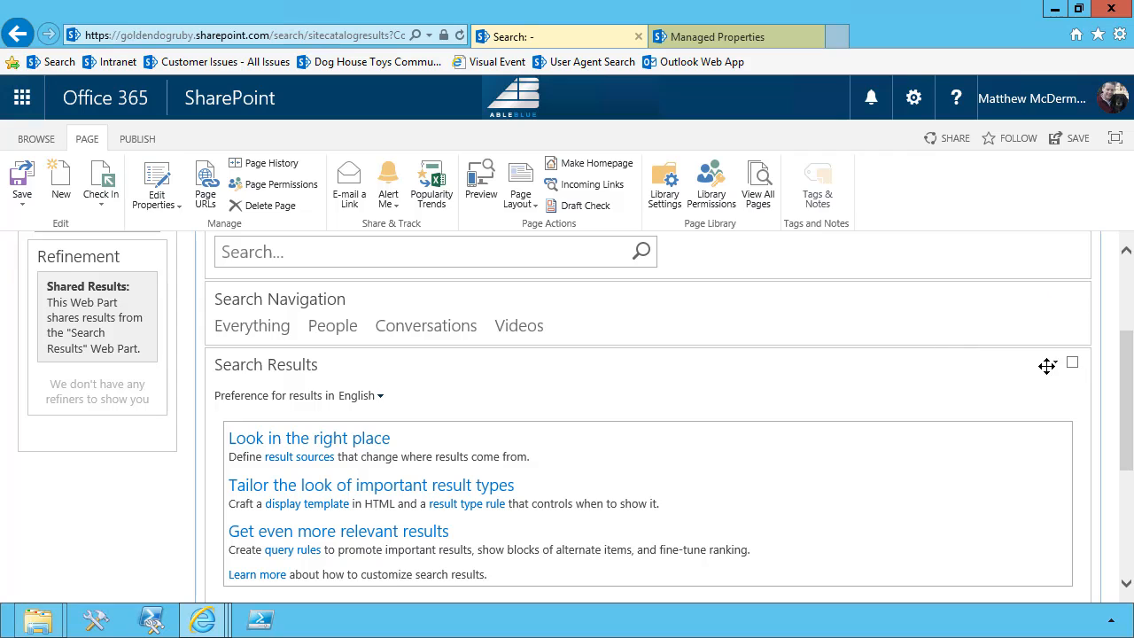
pyautogui.click(1054, 366)
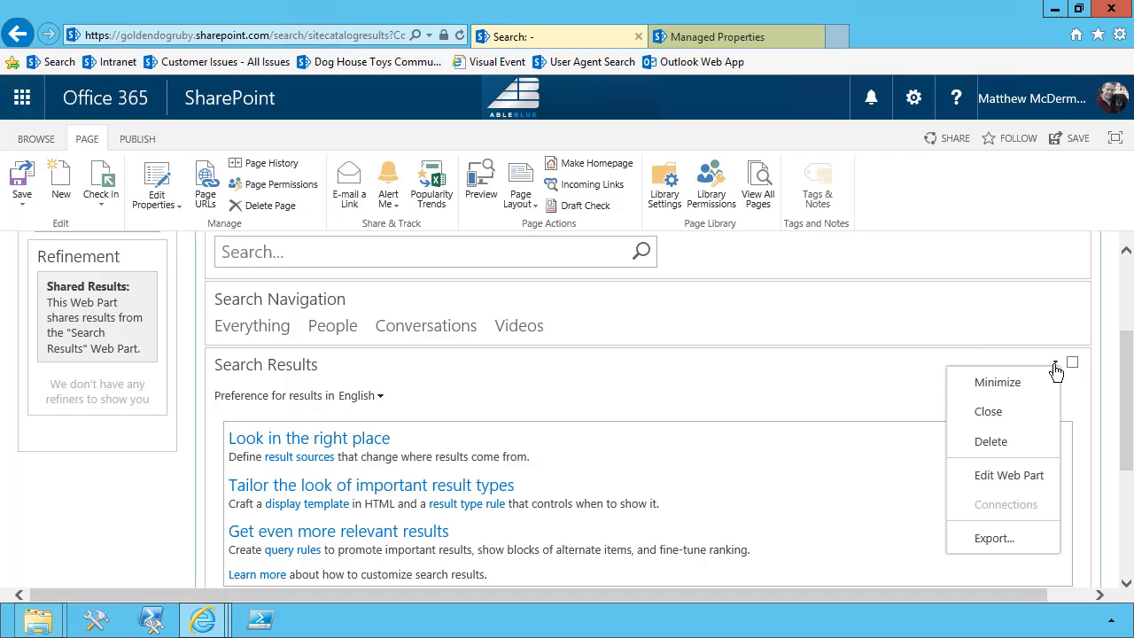
pyautogui.click(990, 476)
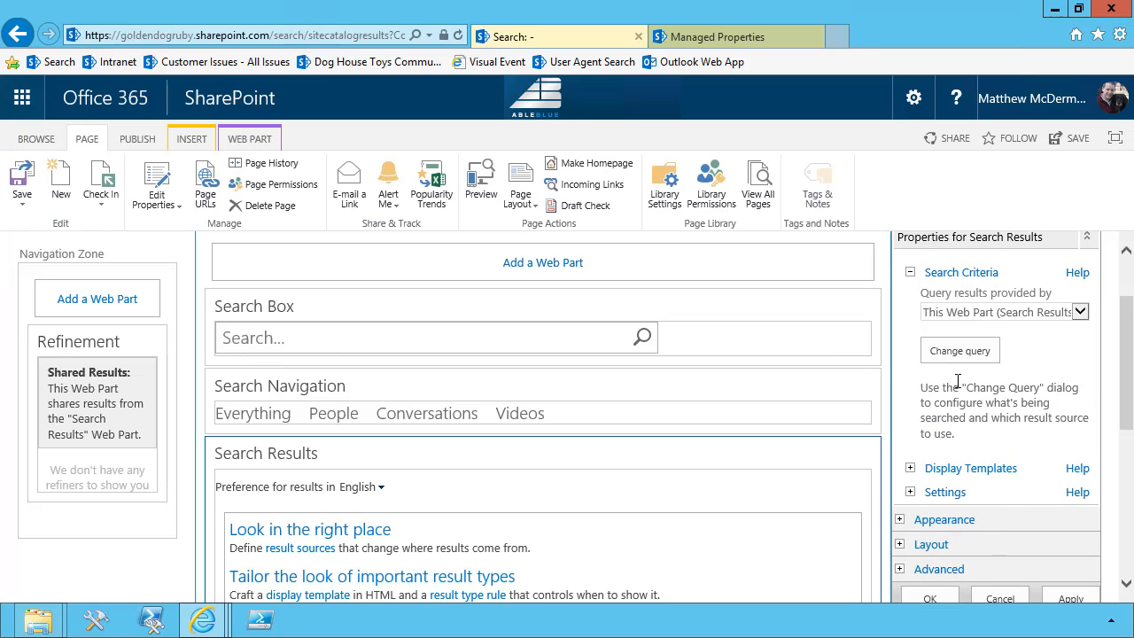
pyautogui.click(948, 350)
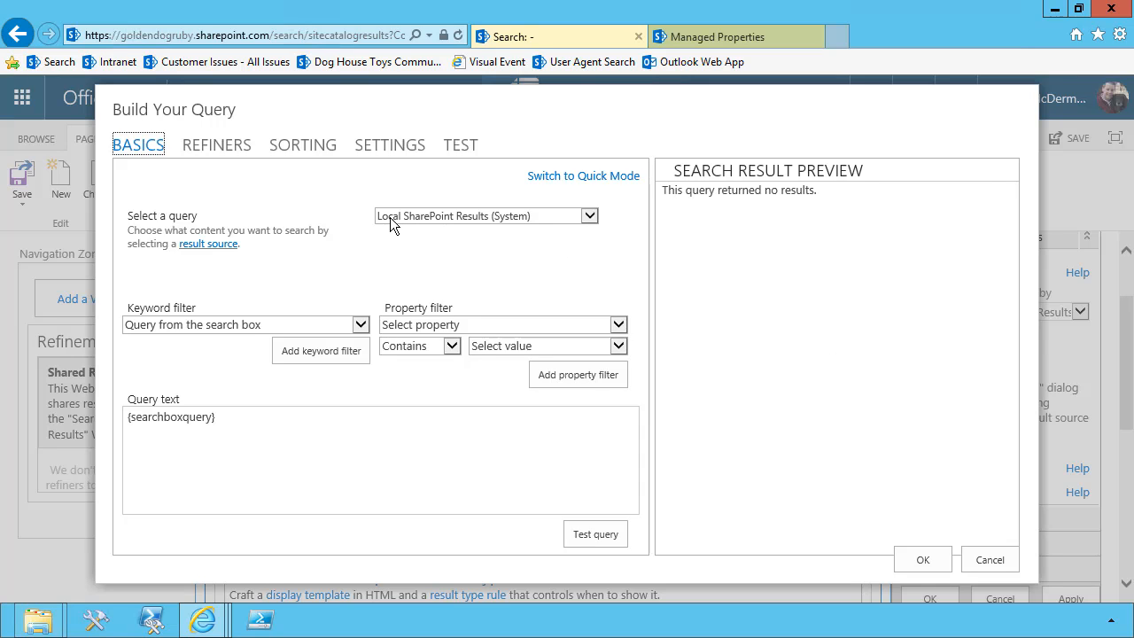
pyautogui.click(470, 219)
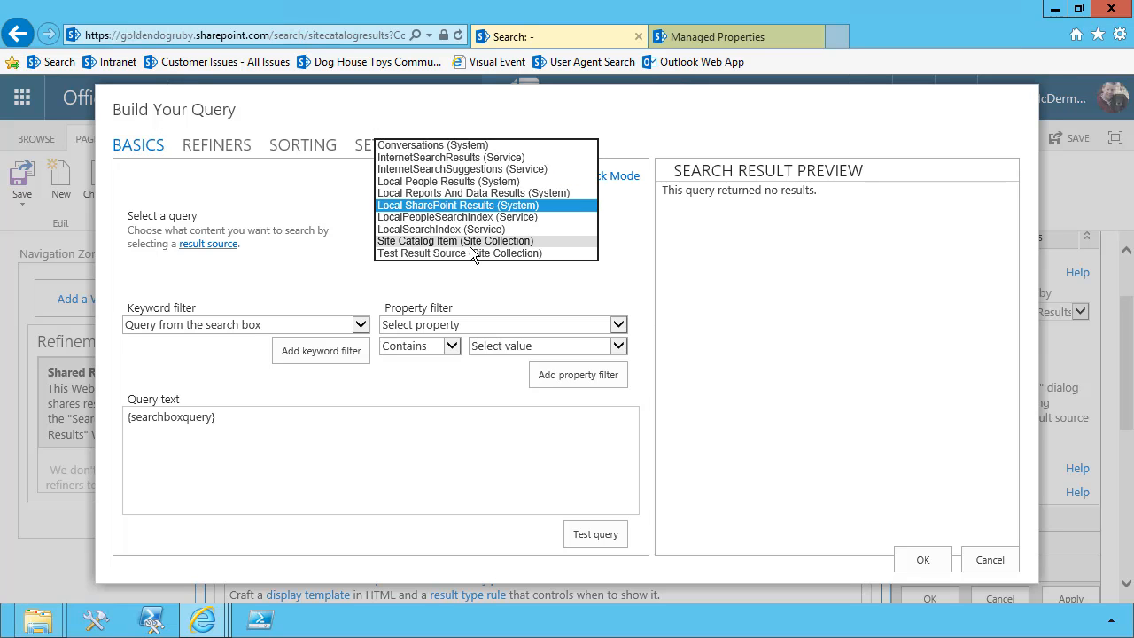
pyautogui.click(469, 244)
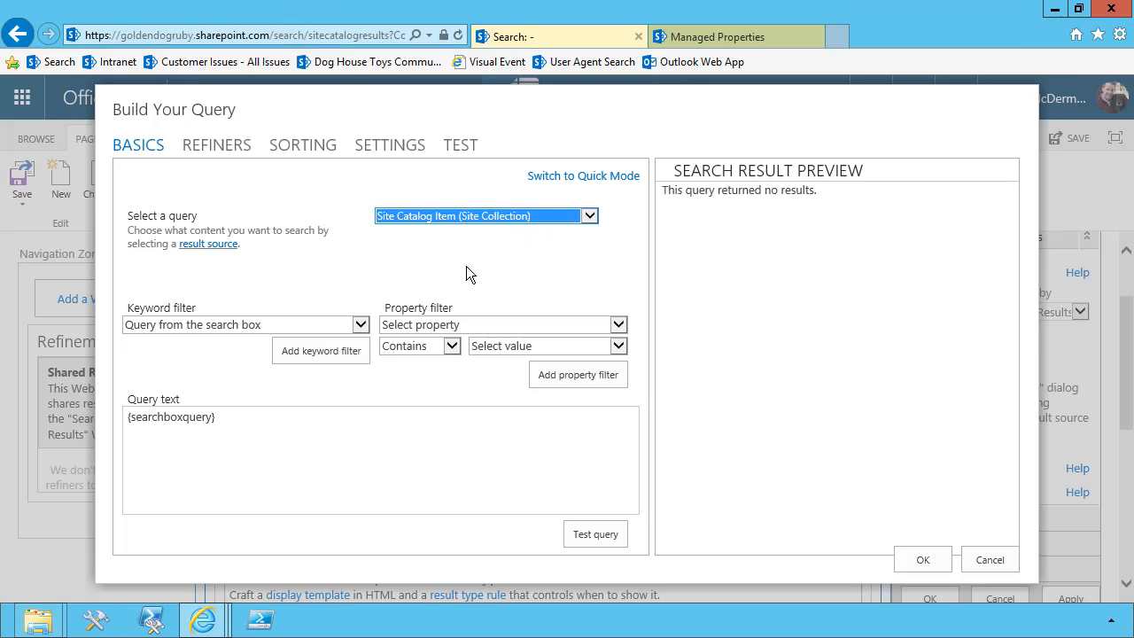
pyautogui.click(902, 559)
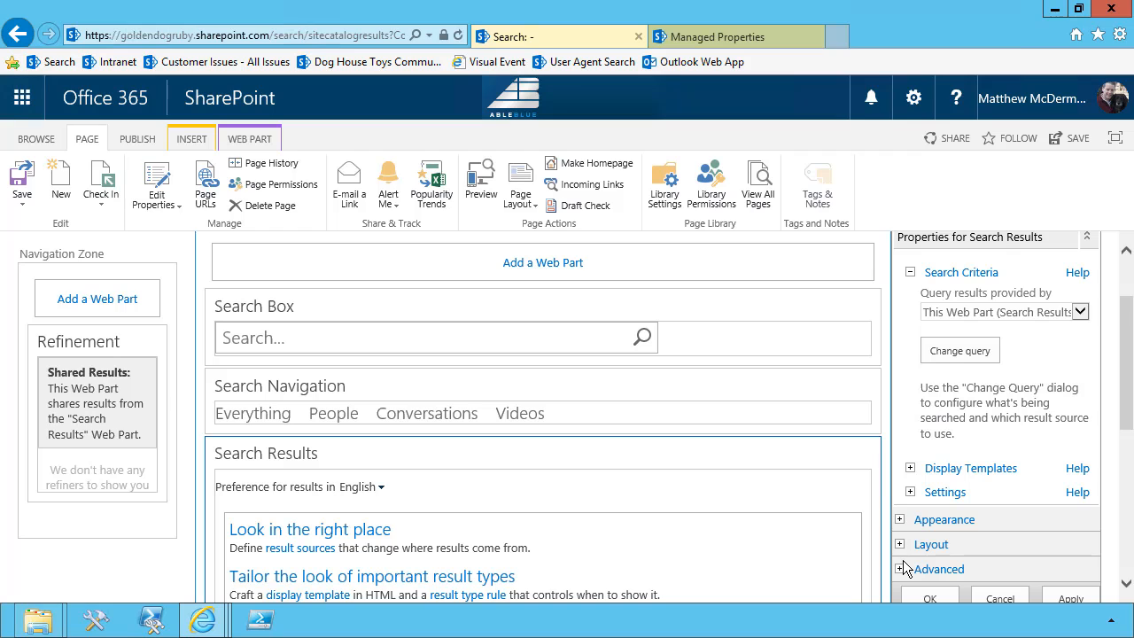
pyautogui.scroll(-2, 910, 568)
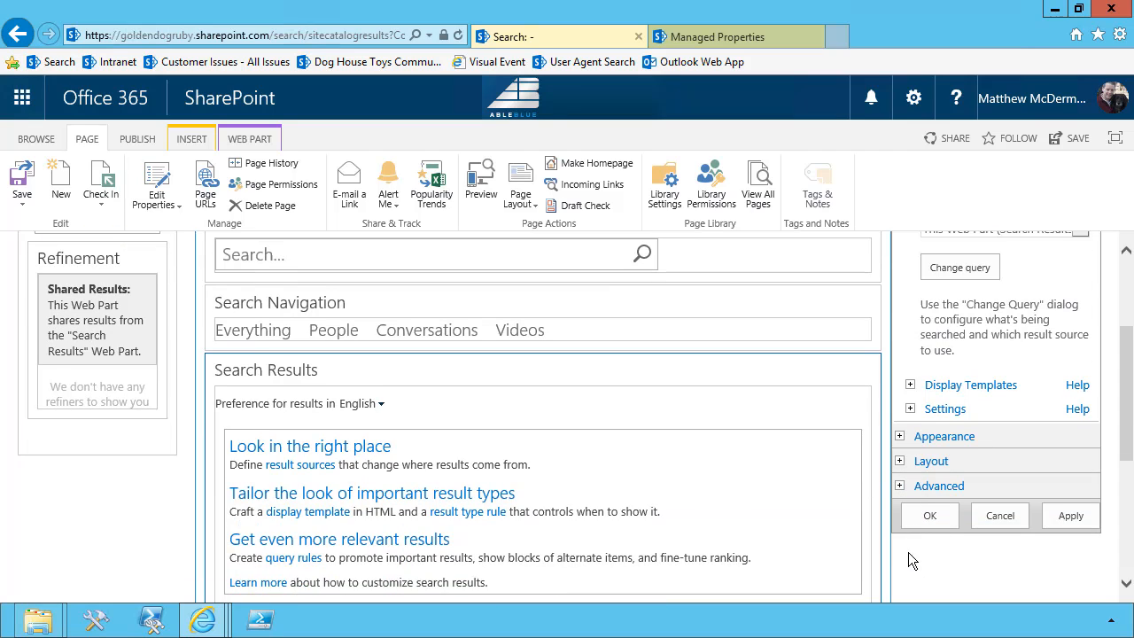
pyautogui.click(916, 519)
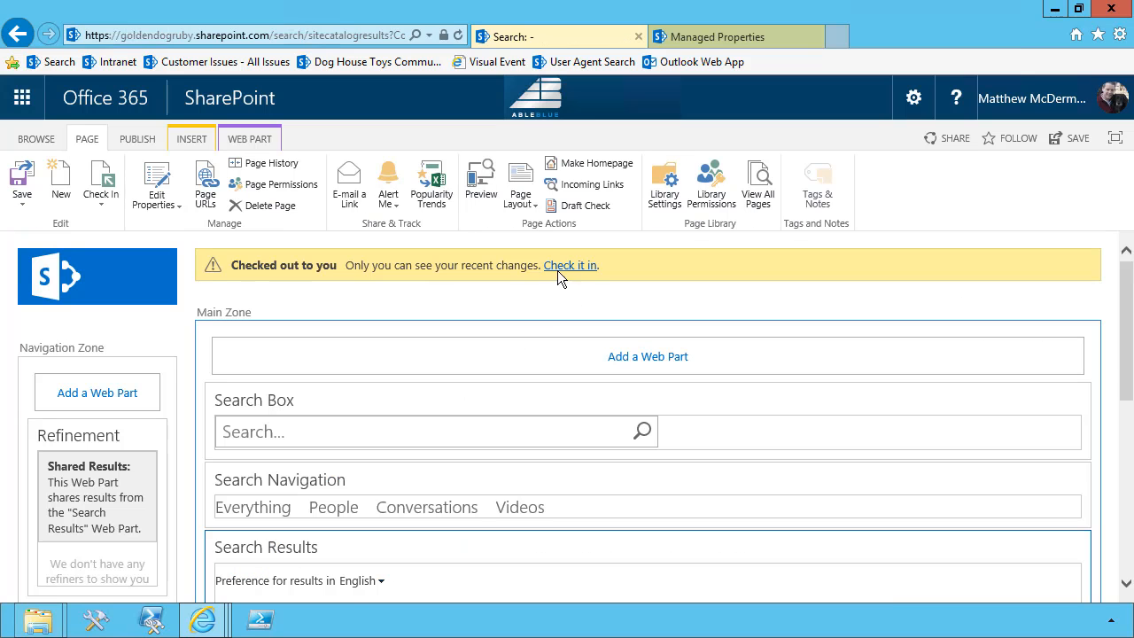
# Step: Check in the SiteCatalogResults page without a comment and publish it
pyautogui.click(557, 271)
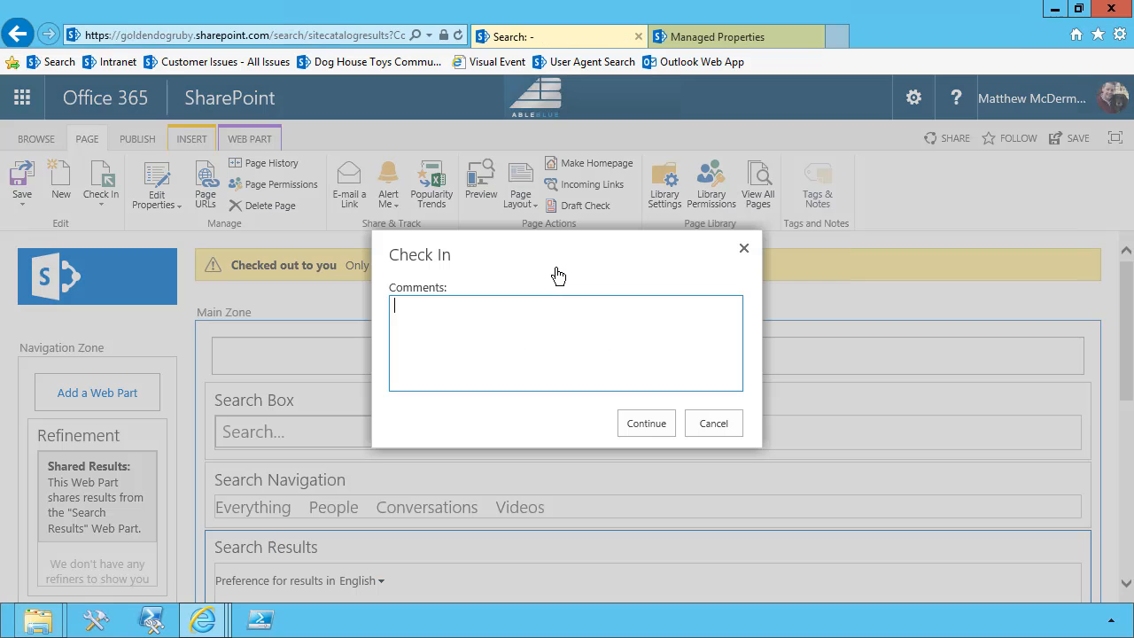
pyautogui.click(631, 424)
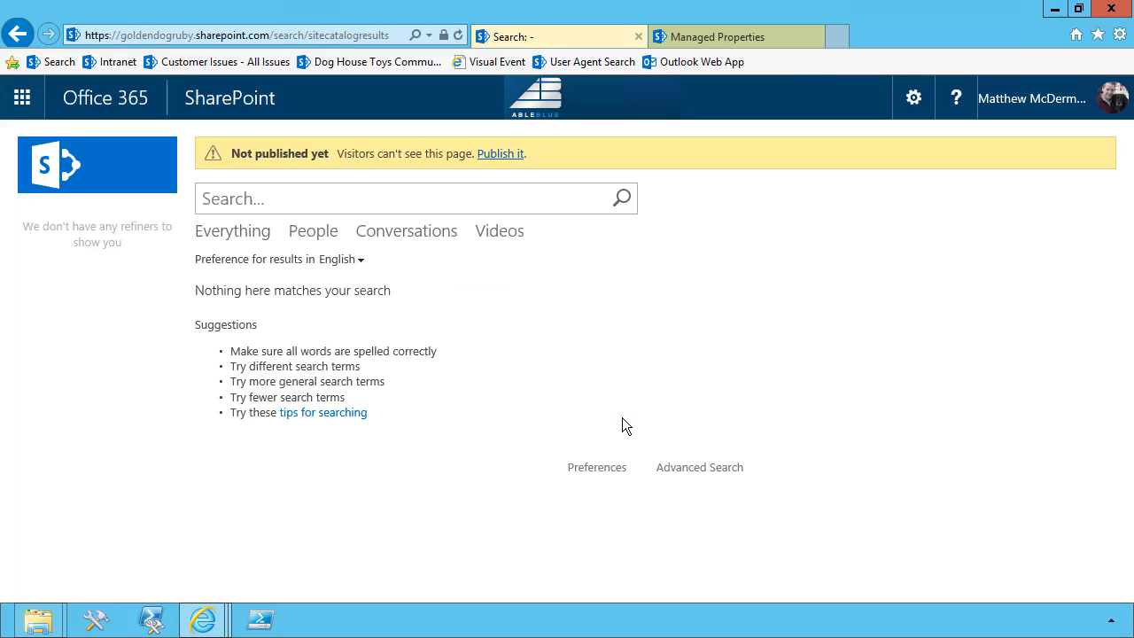
pyautogui.click(502, 156)
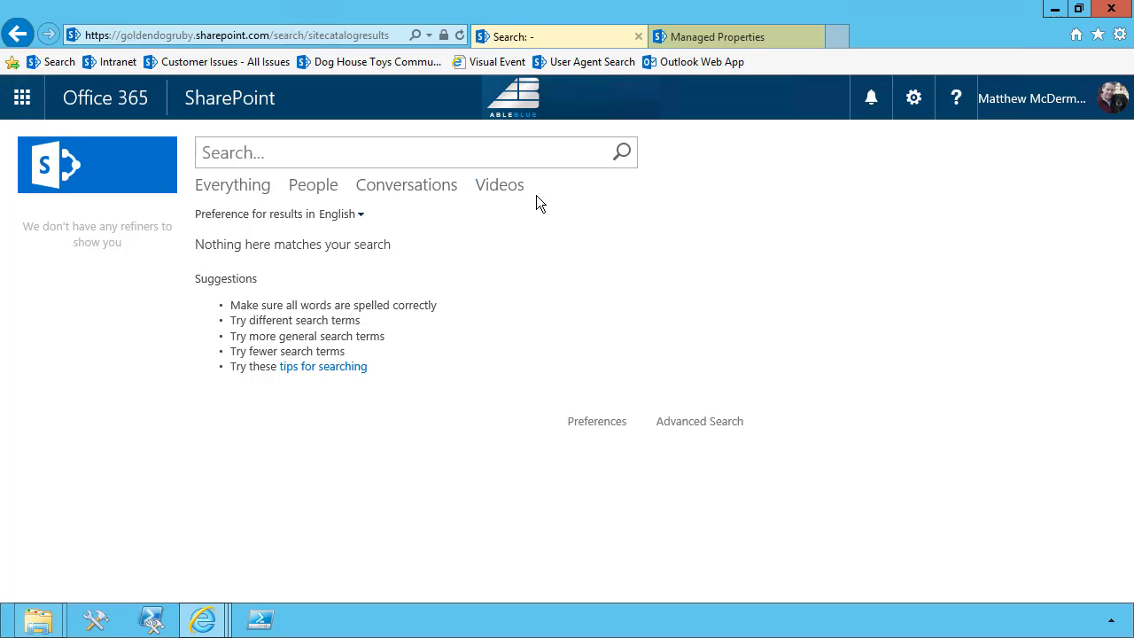
# Step: Open the search center site's own Search Settings and go to the Configure Search Navigation section
pyautogui.click(914, 99)
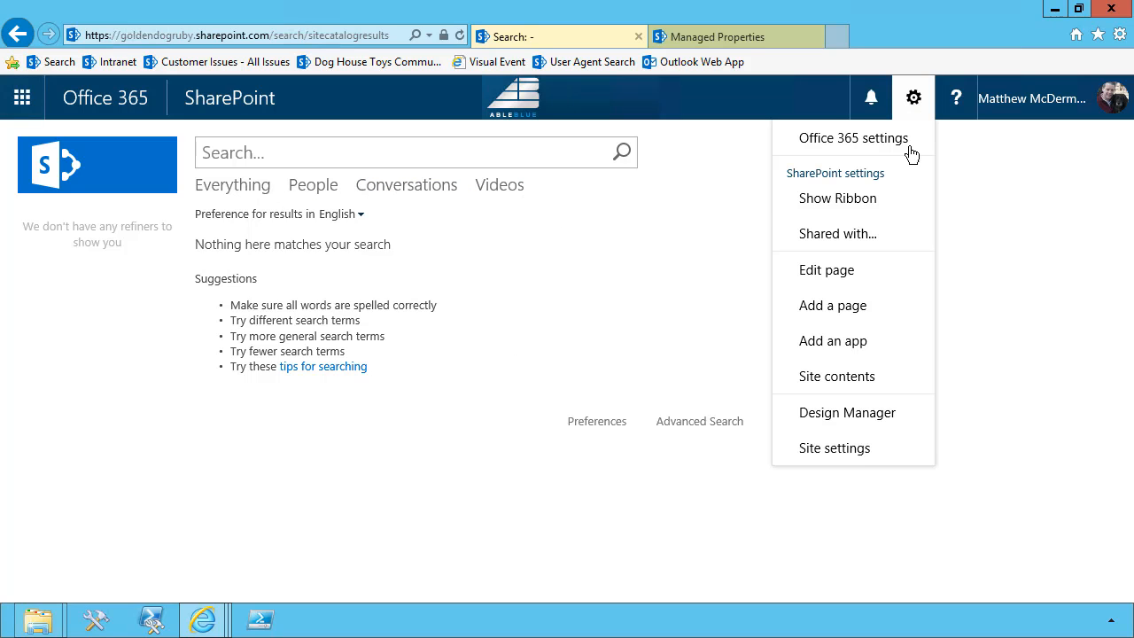
pyautogui.click(846, 451)
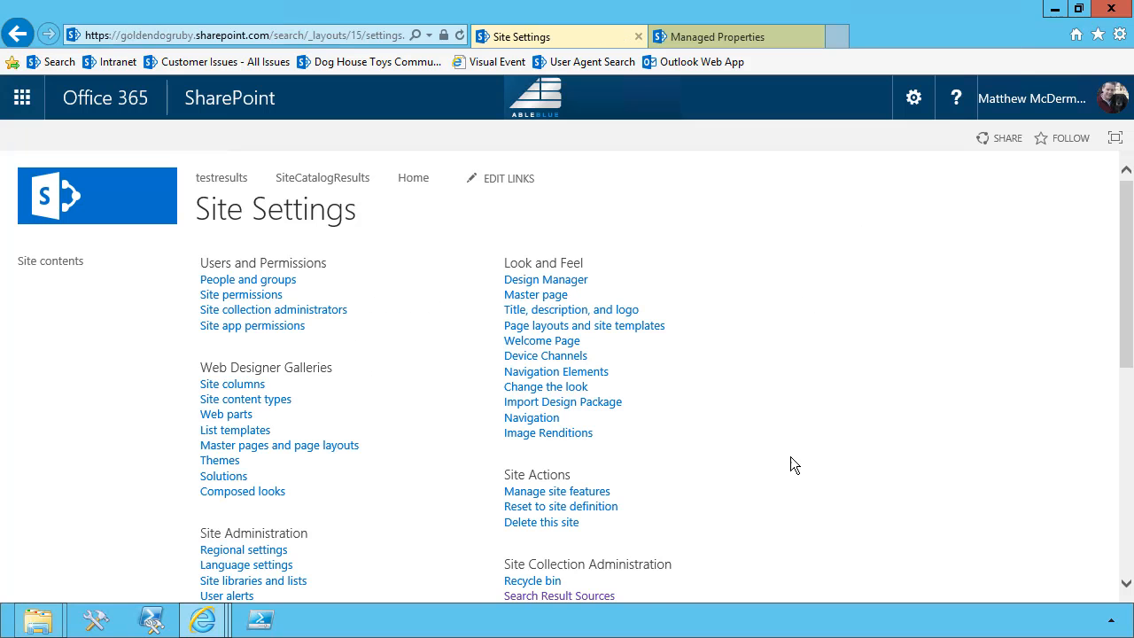
pyautogui.scroll(-5, 480, 438)
pyautogui.scroll(-4, 480, 437)
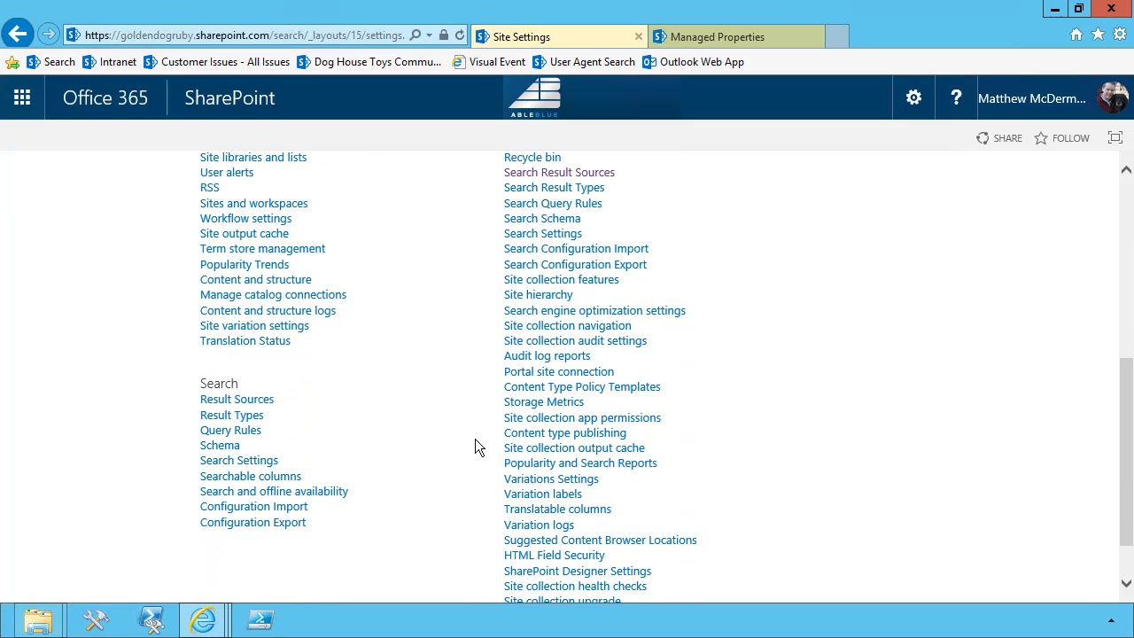
pyautogui.click(237, 462)
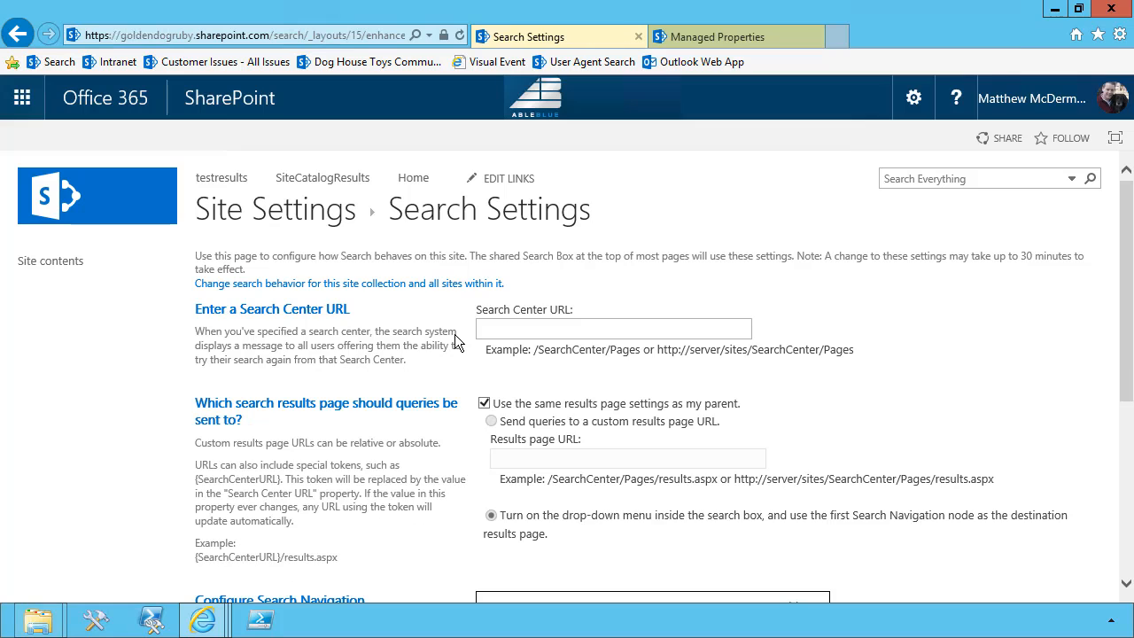
pyautogui.scroll(-5, 454, 334)
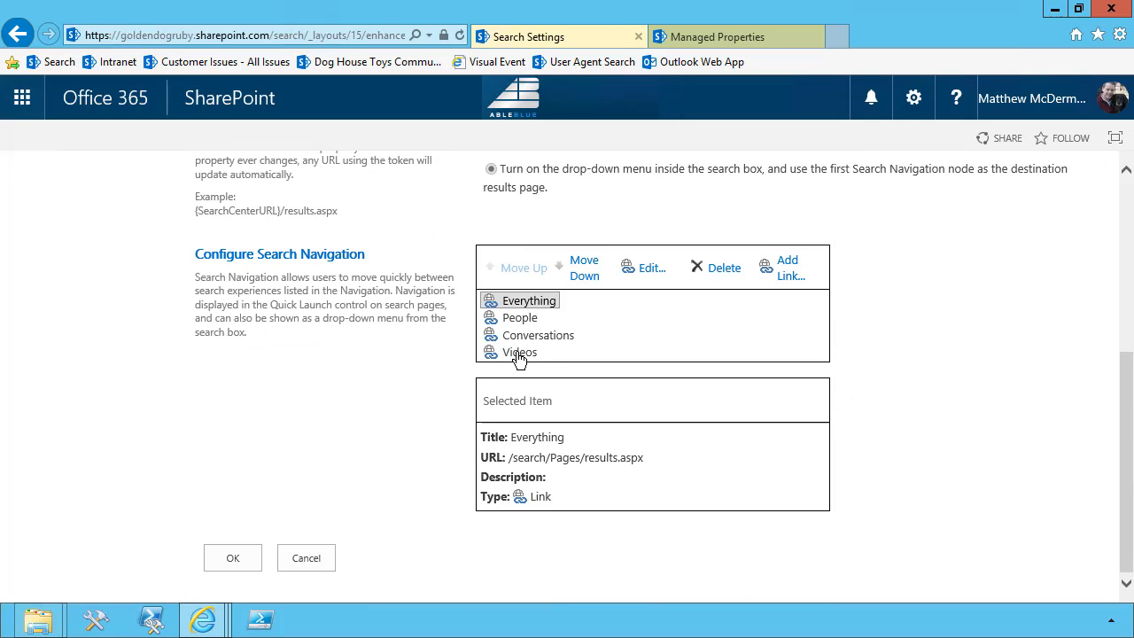
# Step: Add a search navigation link titled Site Catalog that points to /search/Pages/SiteCatalogResults.aspx, and save the search settings
pyautogui.click(783, 282)
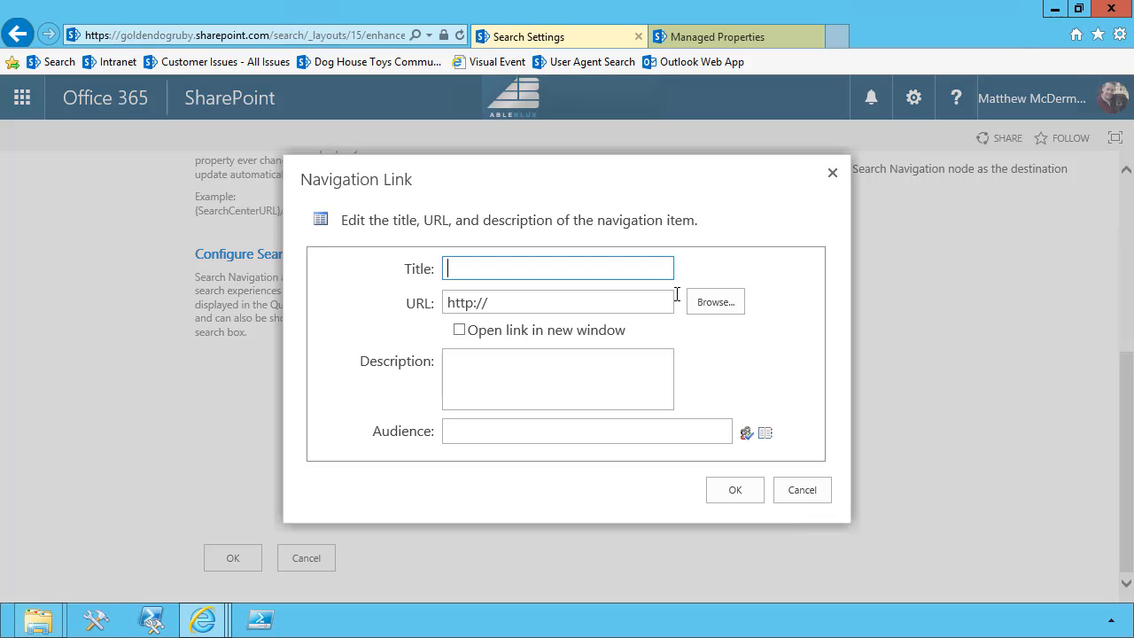
pyautogui.write('Site Catalog')
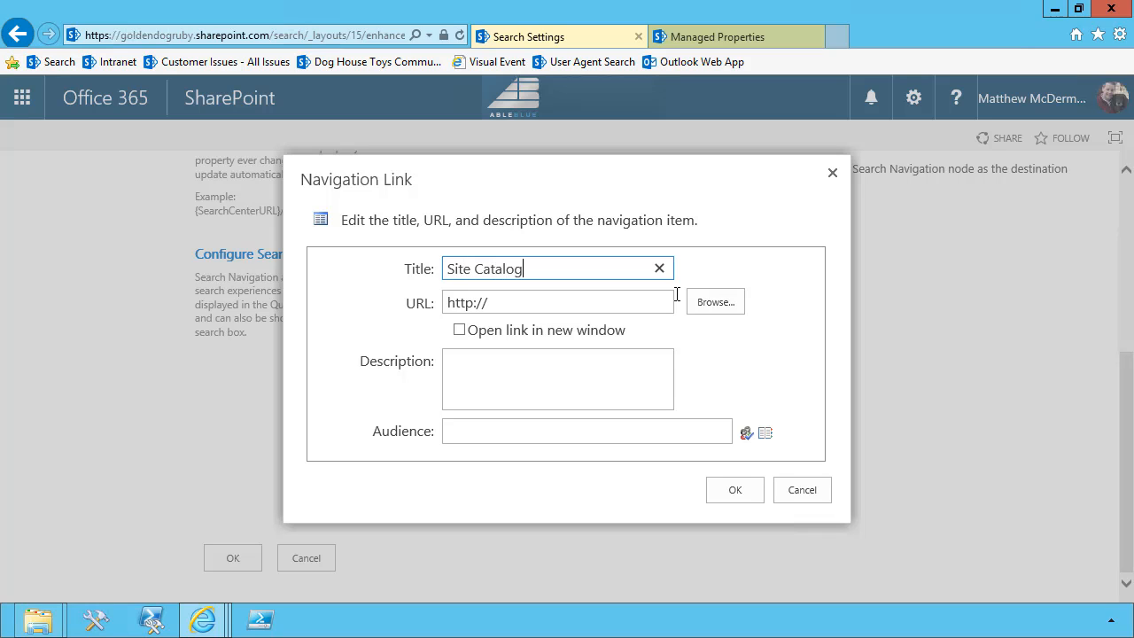
pyautogui.click(713, 309)
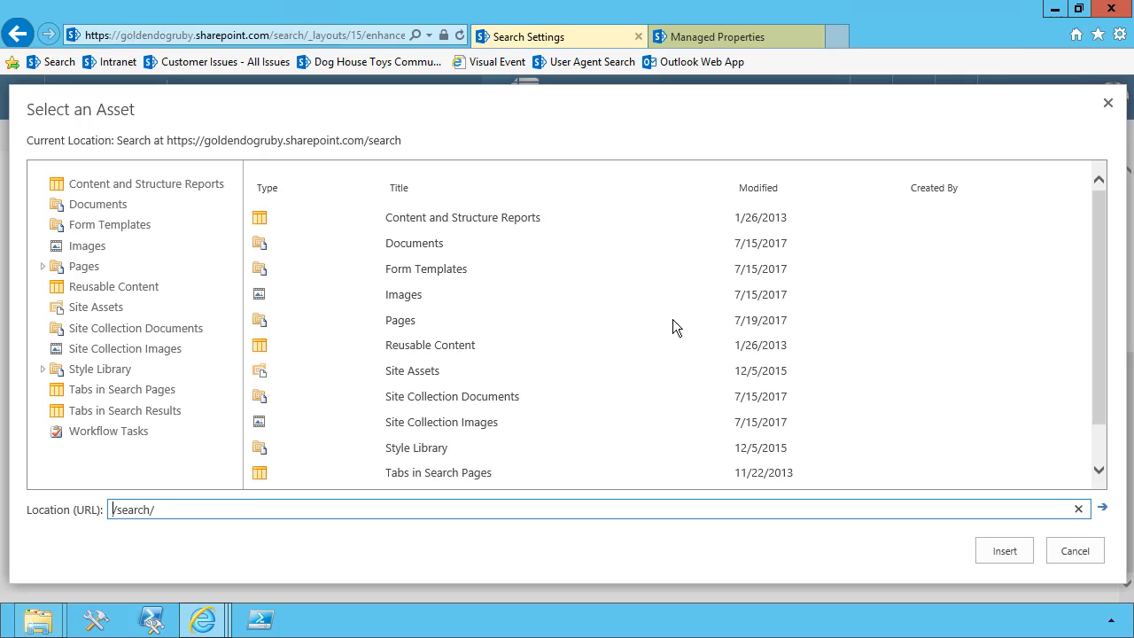
pyautogui.click(398, 320)
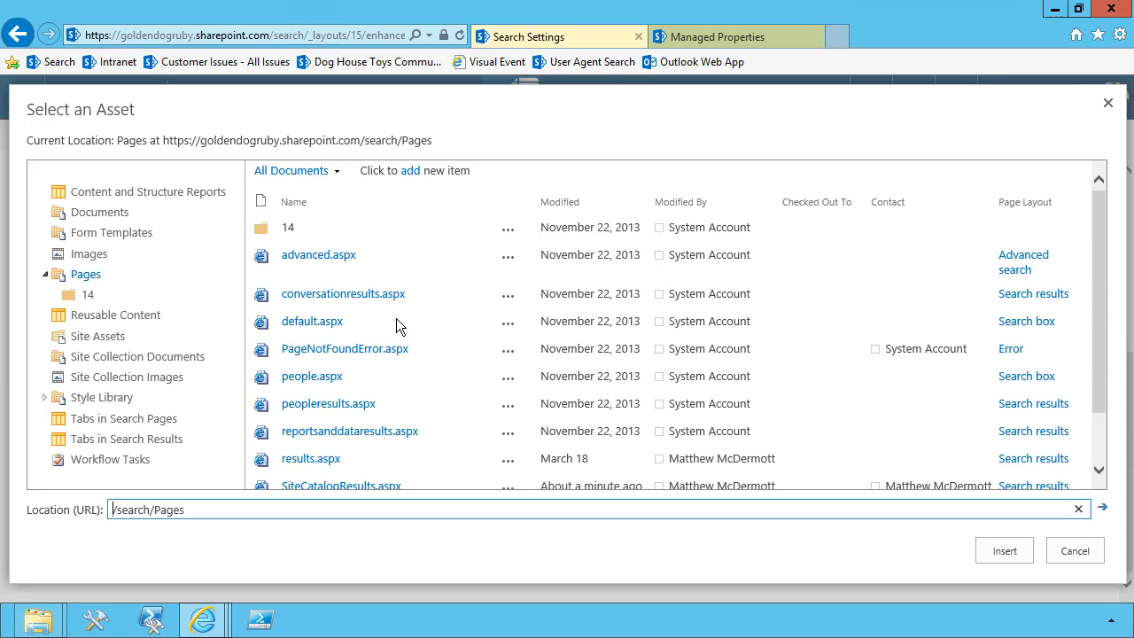
pyautogui.scroll(-1, 397, 326)
pyautogui.click(345, 440)
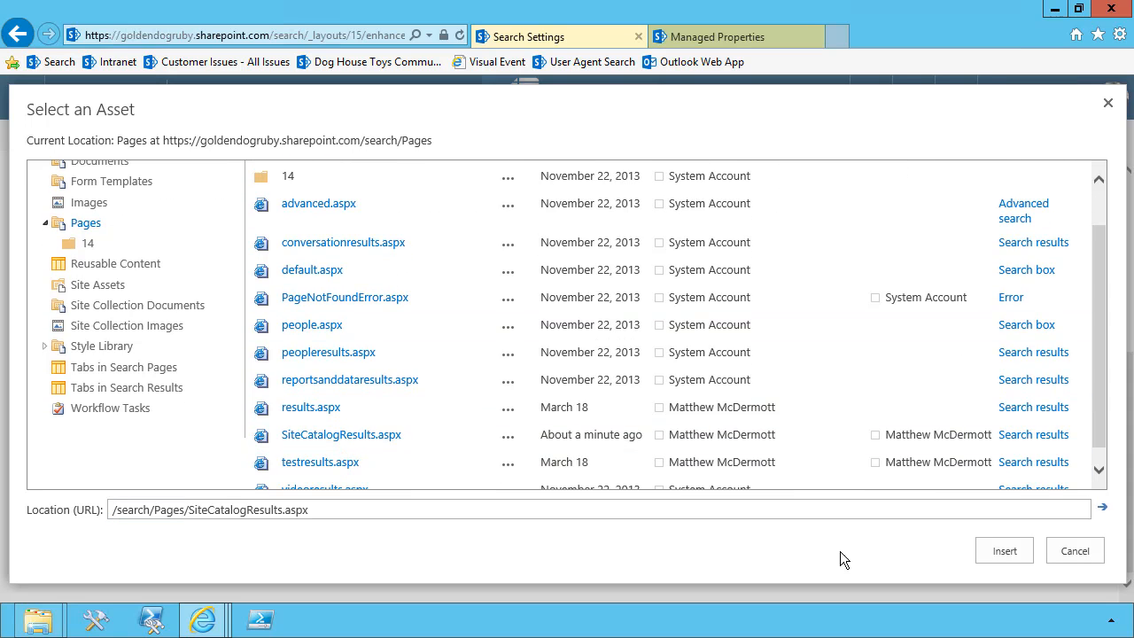
pyautogui.click(993, 555)
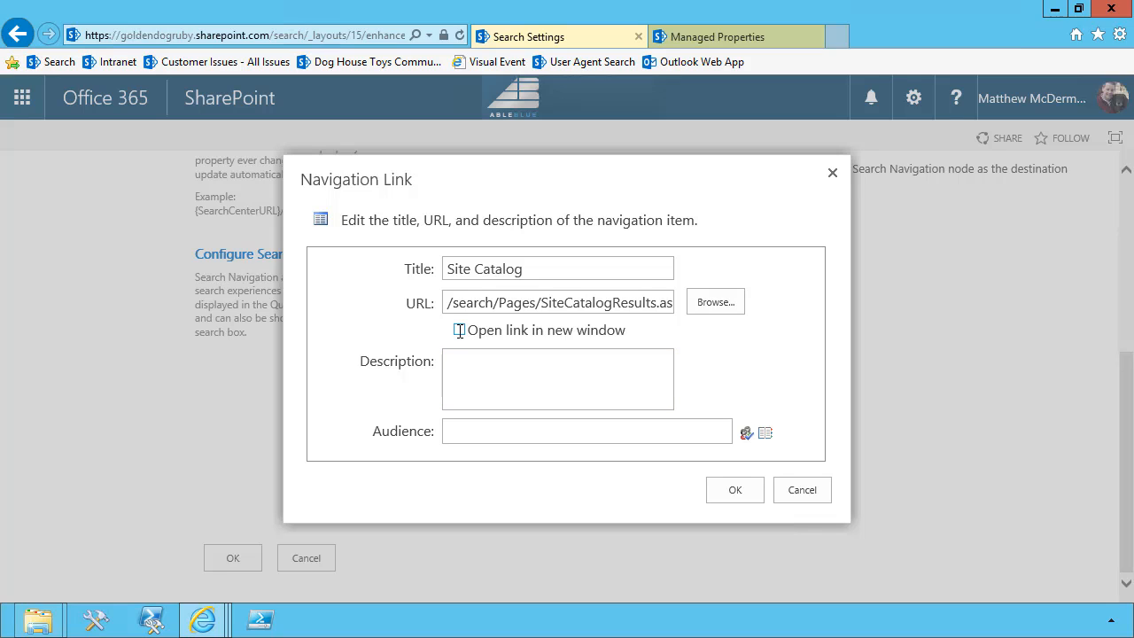
pyautogui.click(453, 429)
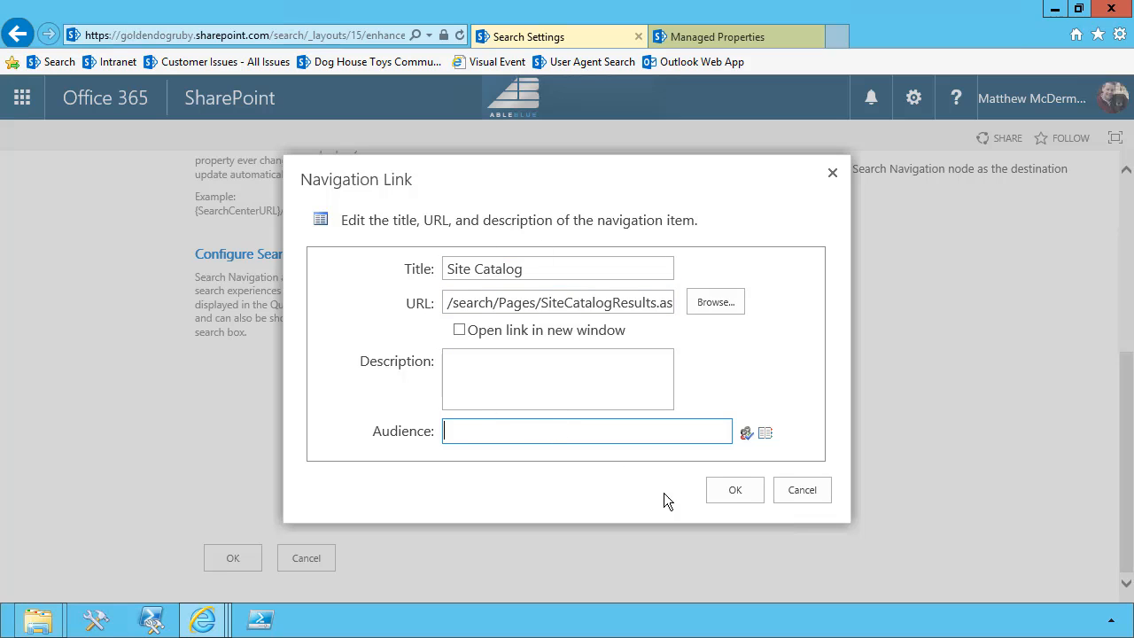
pyautogui.click(735, 490)
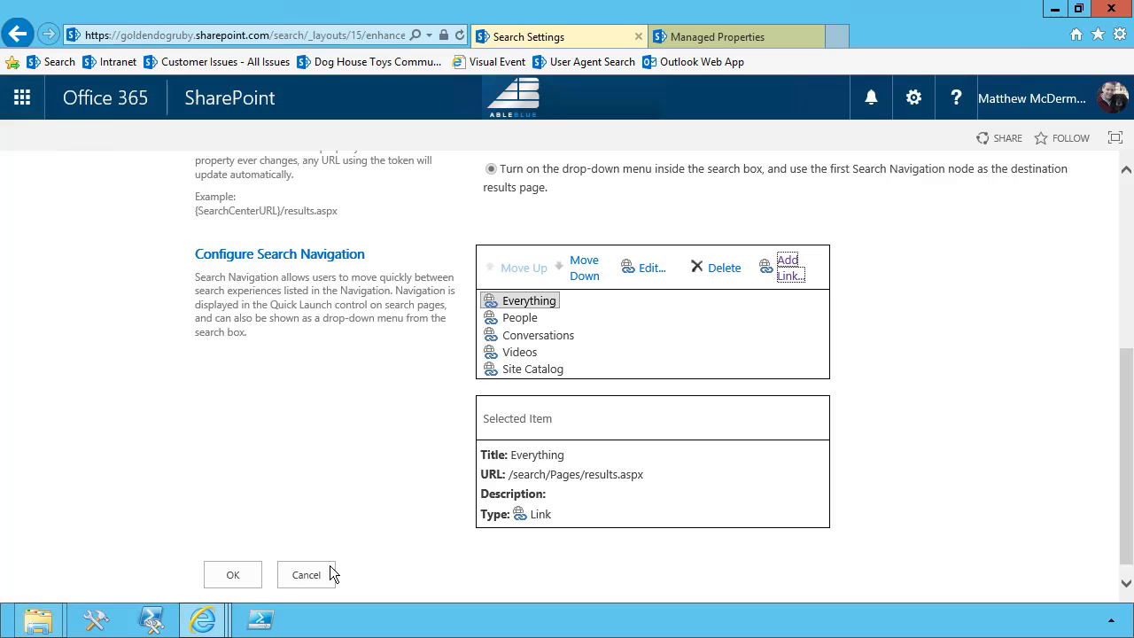
pyautogui.click(233, 575)
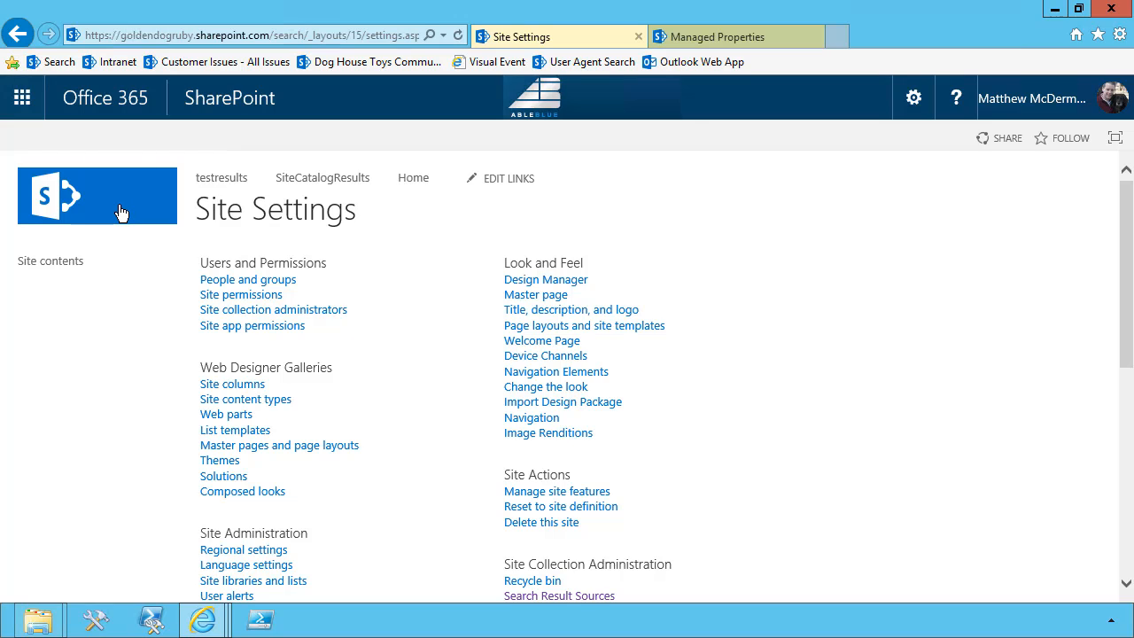
# Step: On the search center home page, hide the testresults and SiteCatalogResults links from the site navigation and save
pyautogui.click(122, 213)
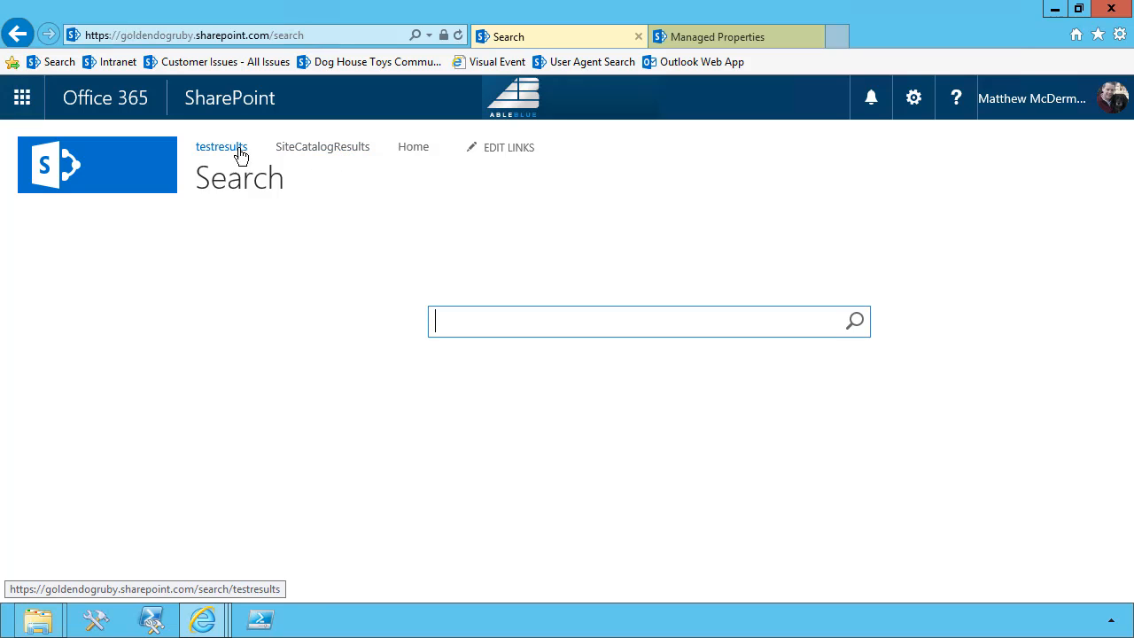
pyautogui.click(488, 152)
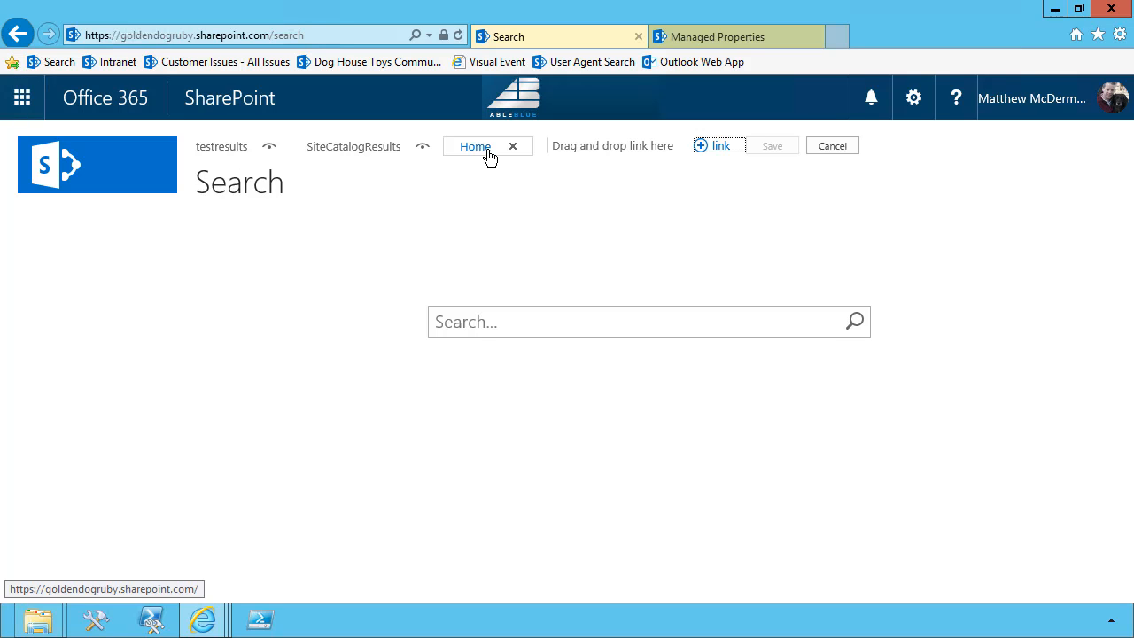
pyautogui.click(270, 148)
pyautogui.click(767, 146)
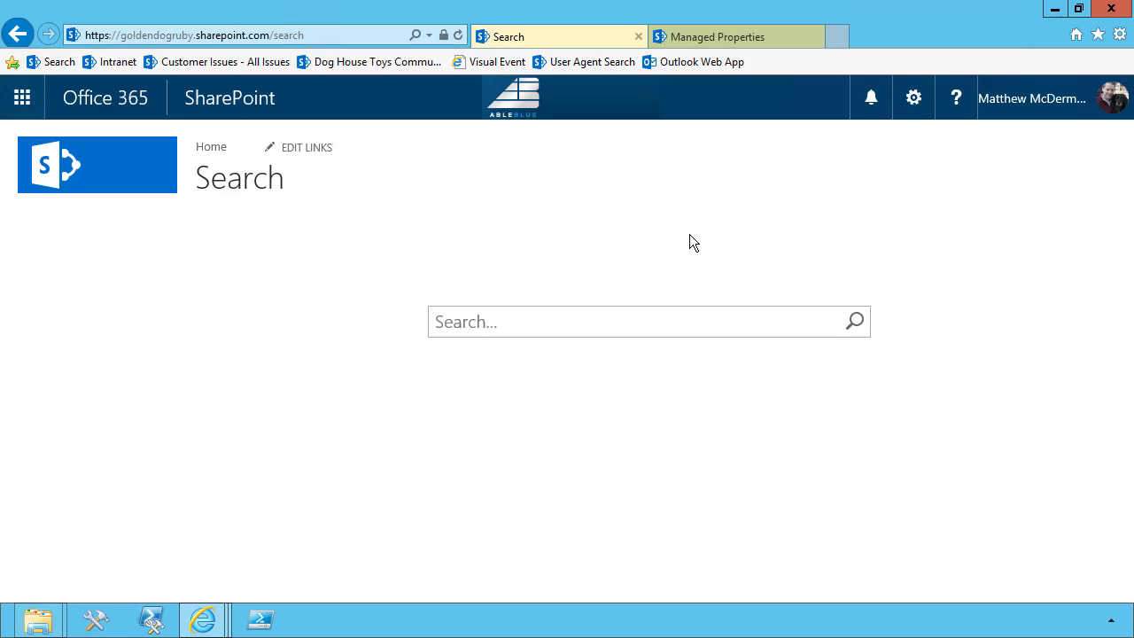
# Step: Search for "Site", switch to the Site Catalog results, and preview the Search Demo Site item
pyautogui.click(561, 323)
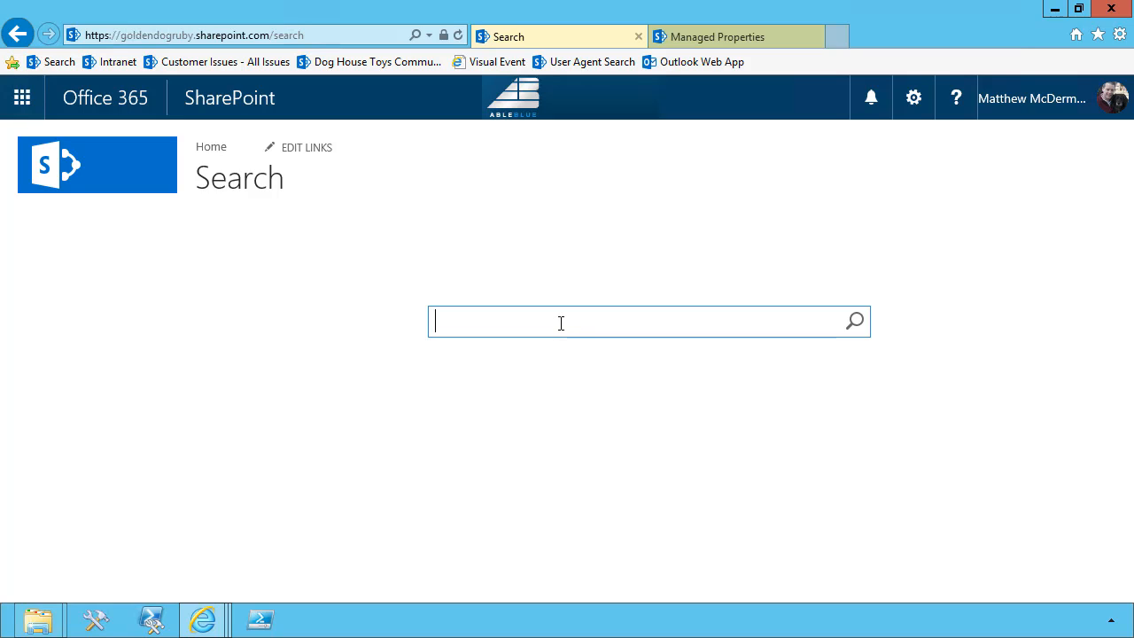
pyautogui.write('Site')
pyautogui.click(854, 327)
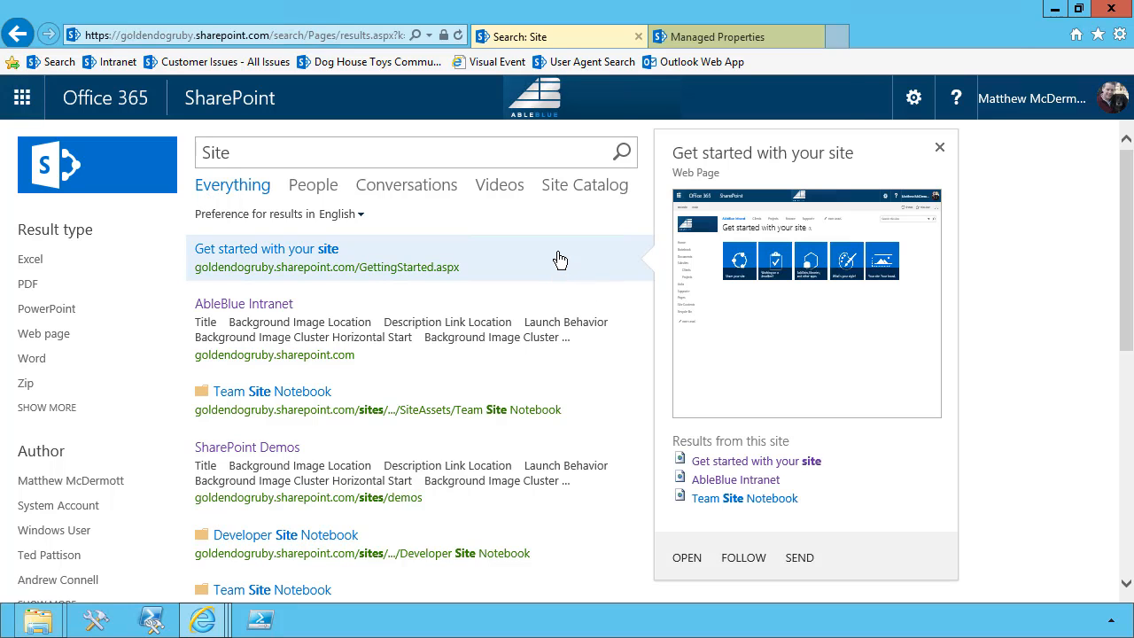
pyautogui.click(578, 193)
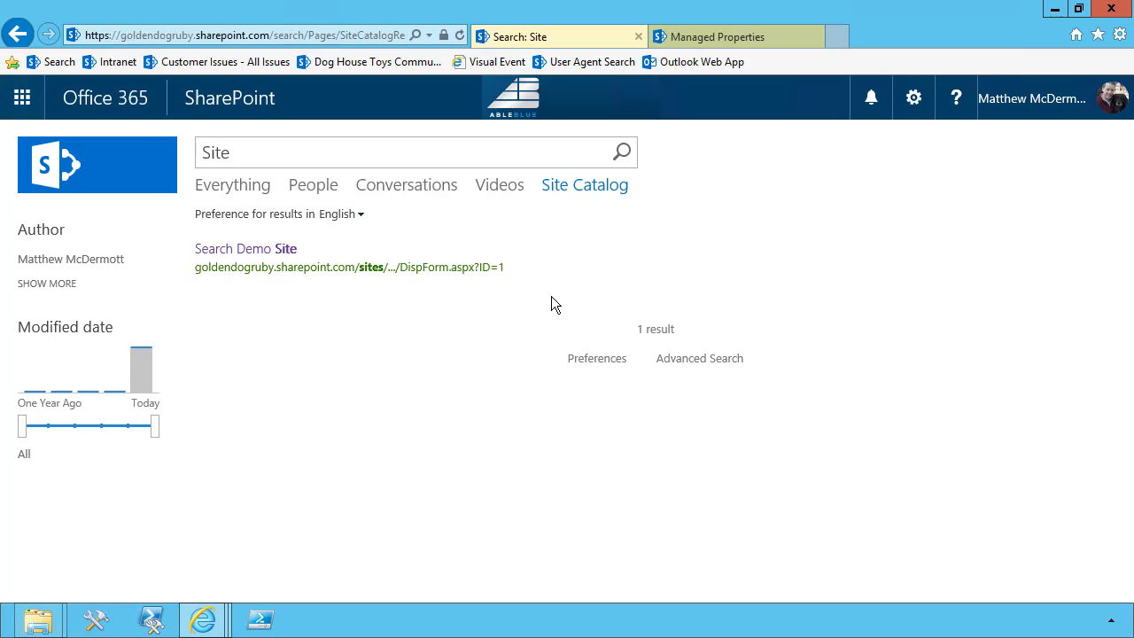
pyautogui.moveTo(324, 248)
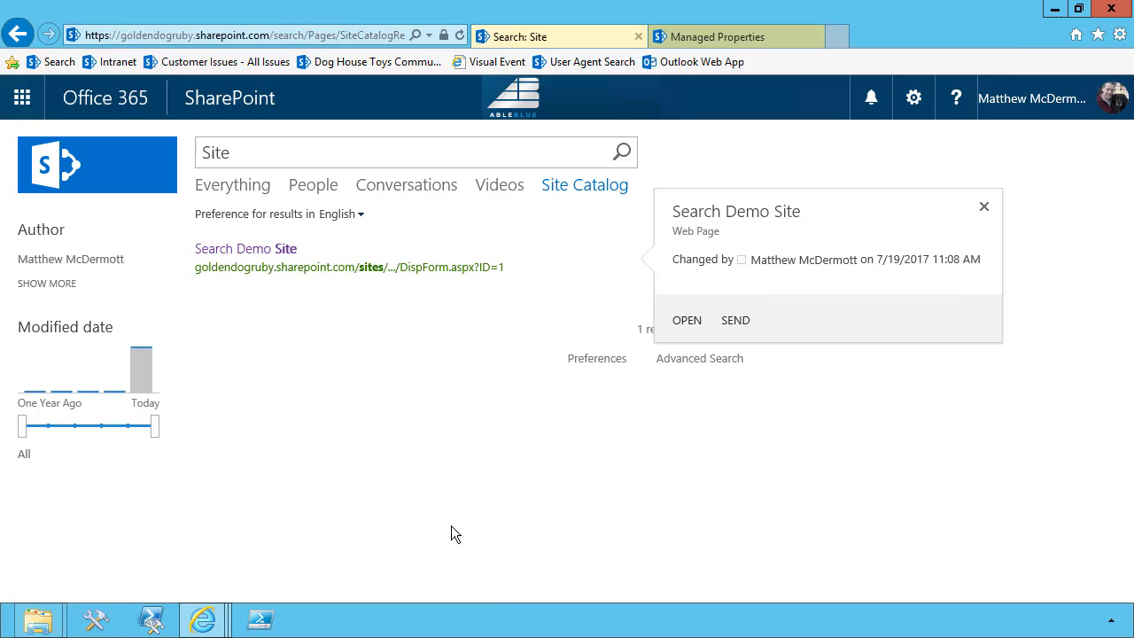